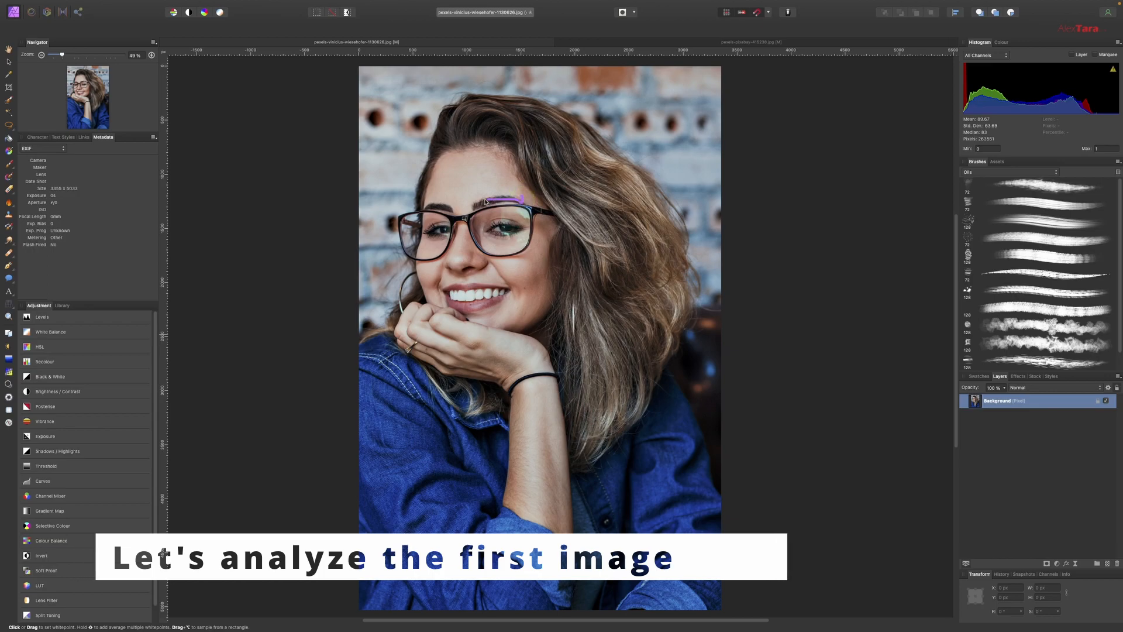
Step: Examine the lens reflections in the portrait with glasses and view the second open portrait for comparison
mouse_move(526, 260)
mouse_down()
mouse_move(526, 202)
mouse_move(468, 193)
mouse_up()
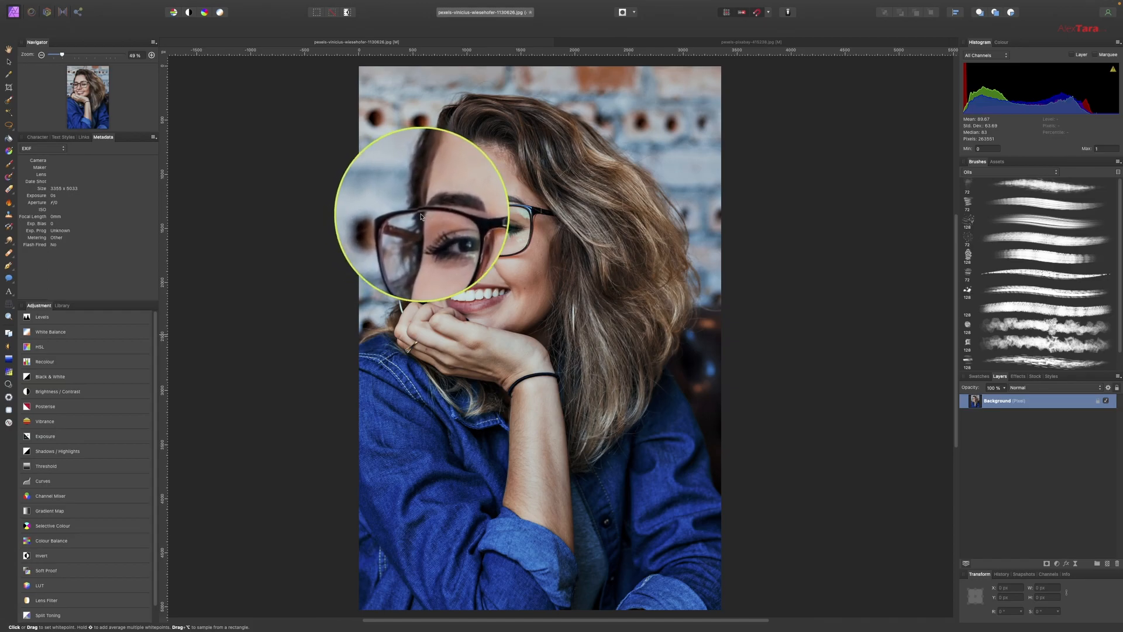
click(431, 353)
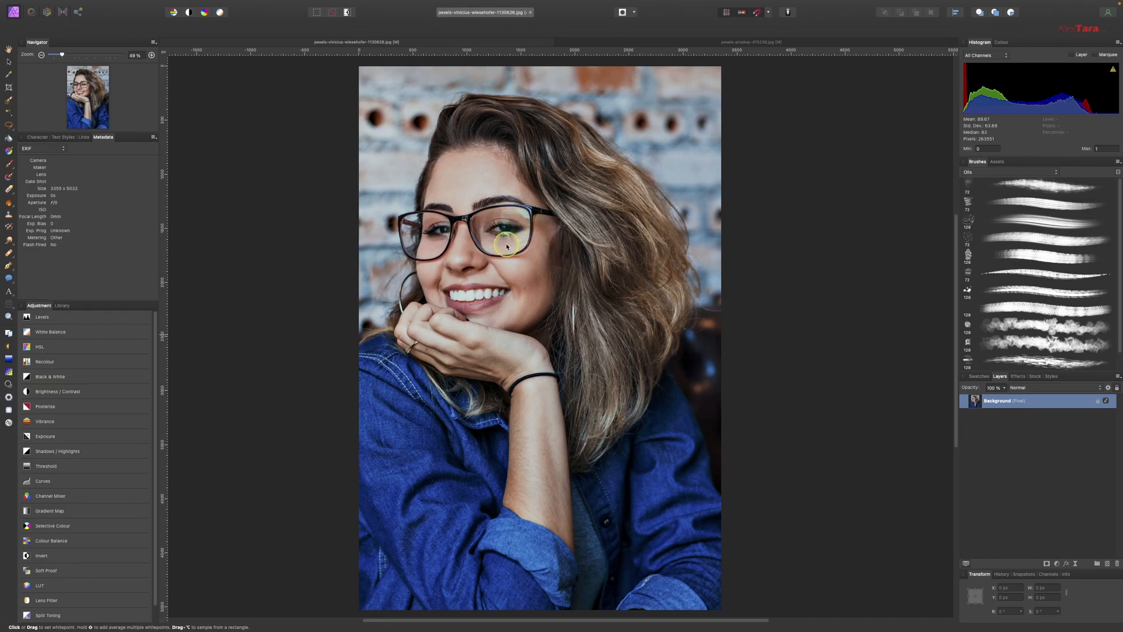
drag(508, 233, 502, 232)
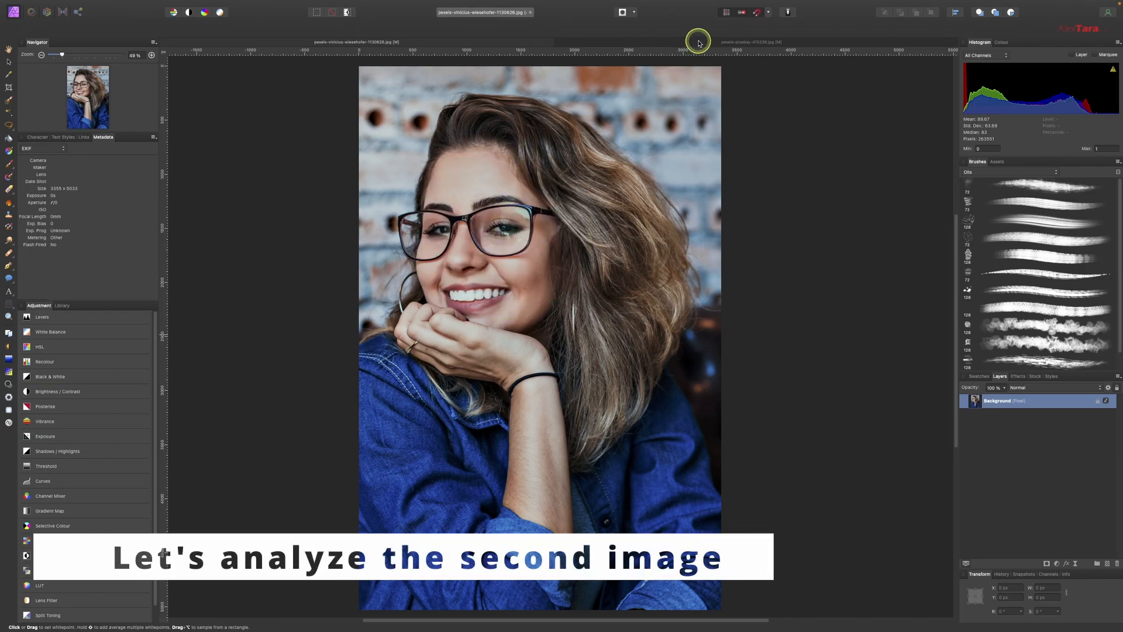
click(685, 41)
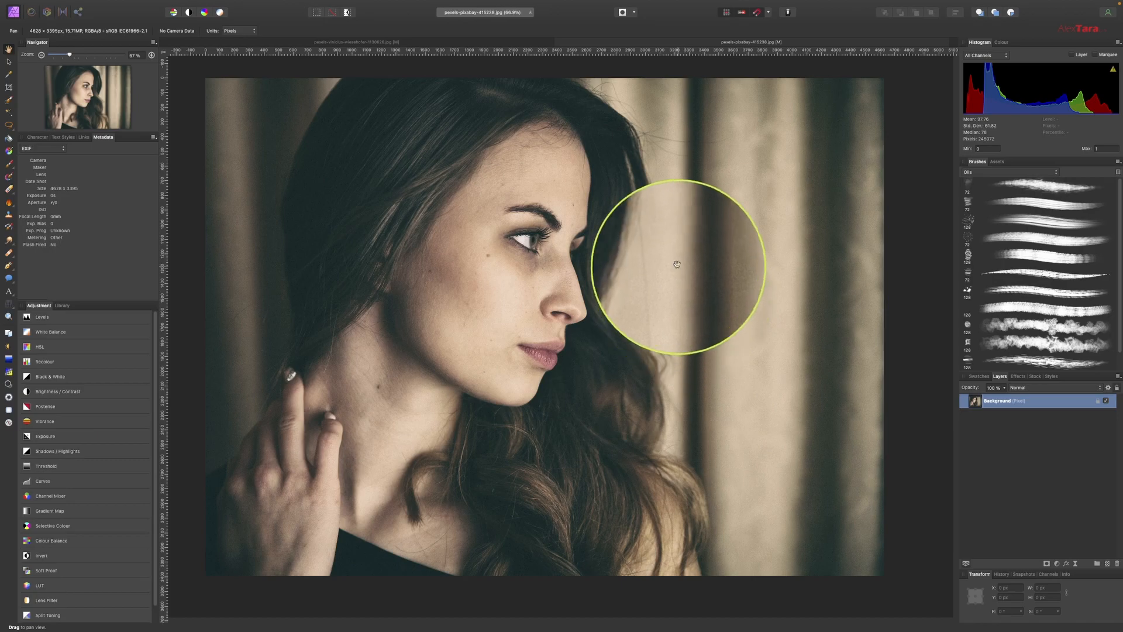
click(679, 523)
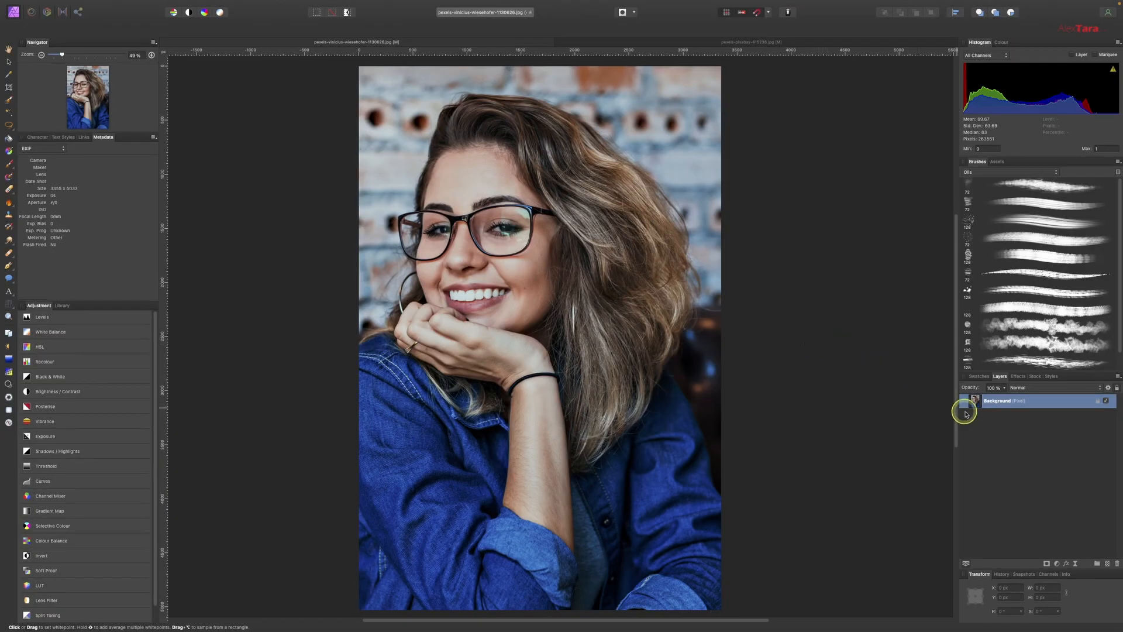
Step: Duplicate the Background layer of the portrait with glasses
right_click(1009, 401)
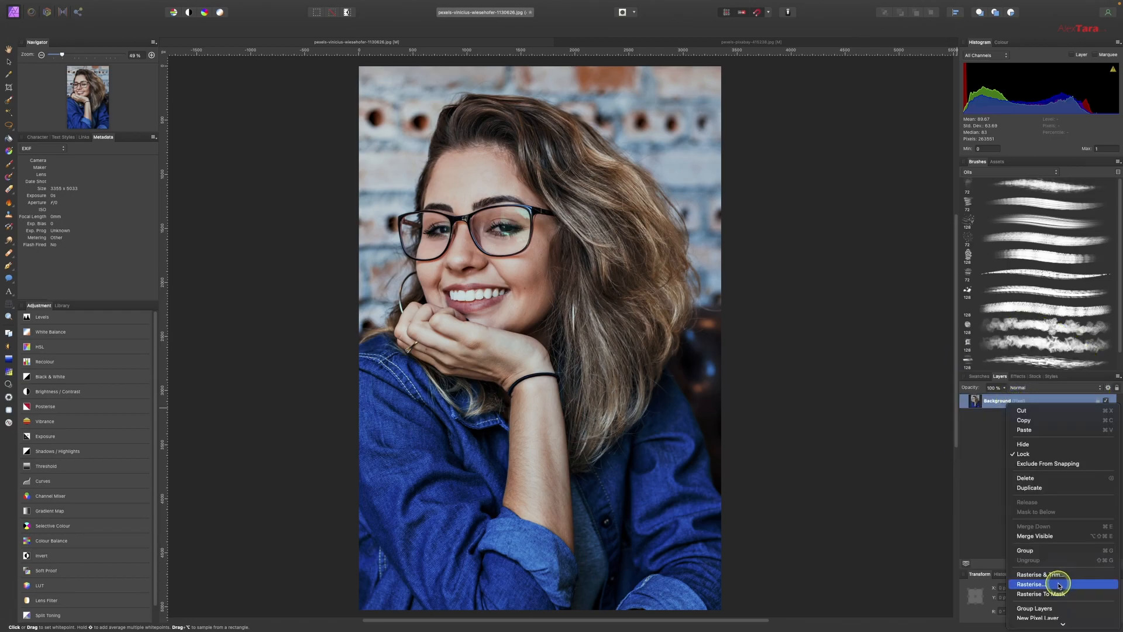
click(973, 442)
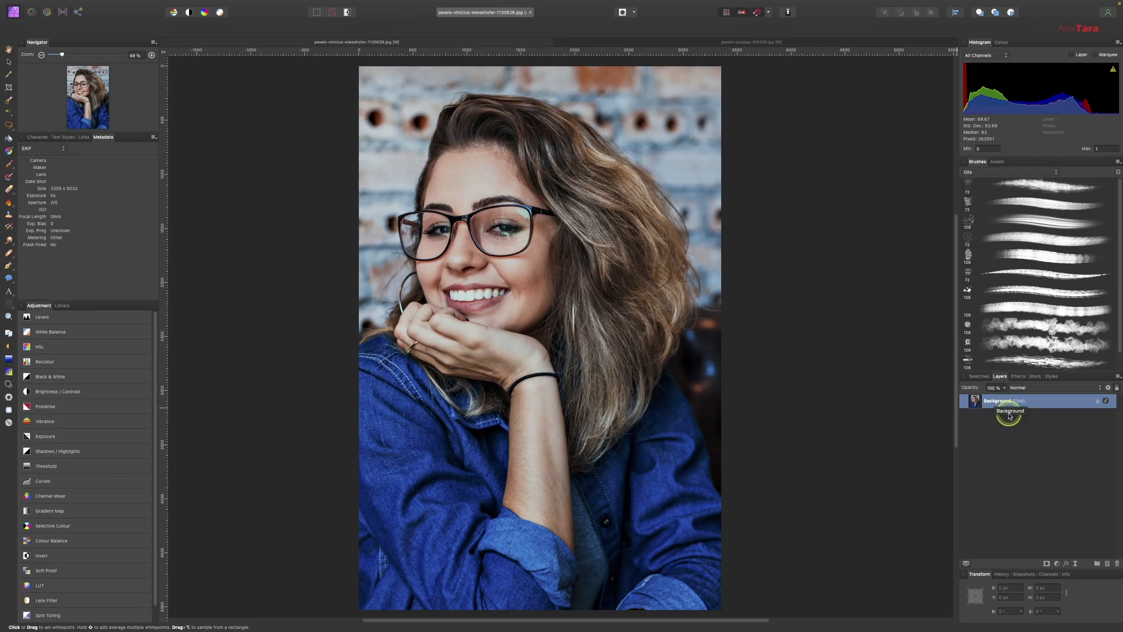
key(super+j)
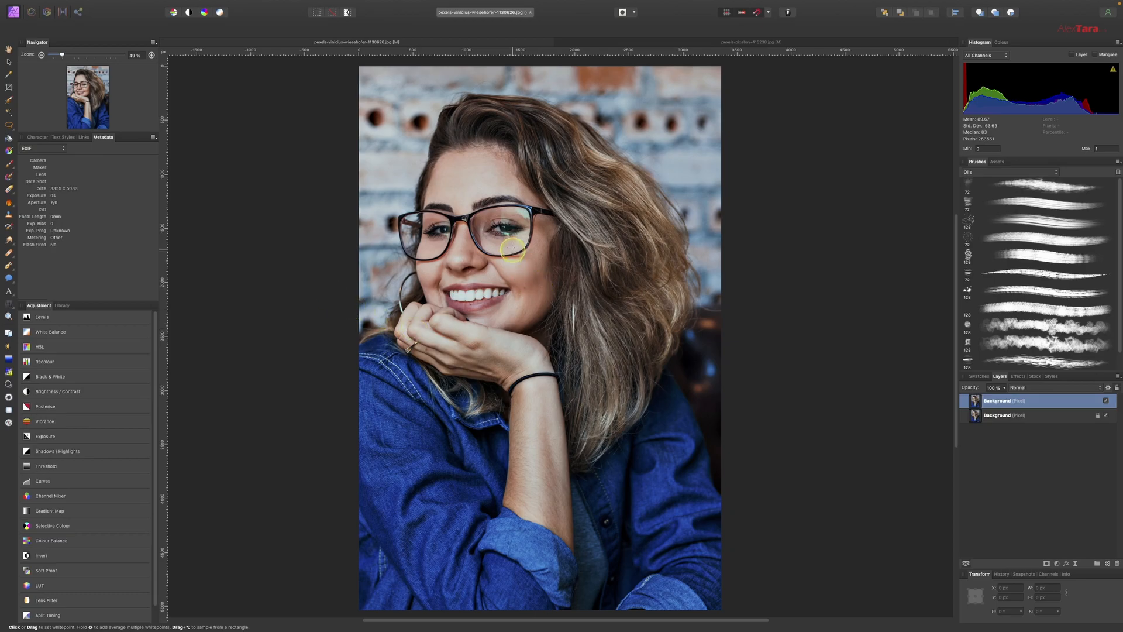
Step: Add an empty pixel layer above the duplicate and start painting over the lens glare using a skin tone sampled beside it
scroll(512, 252, up, 10)
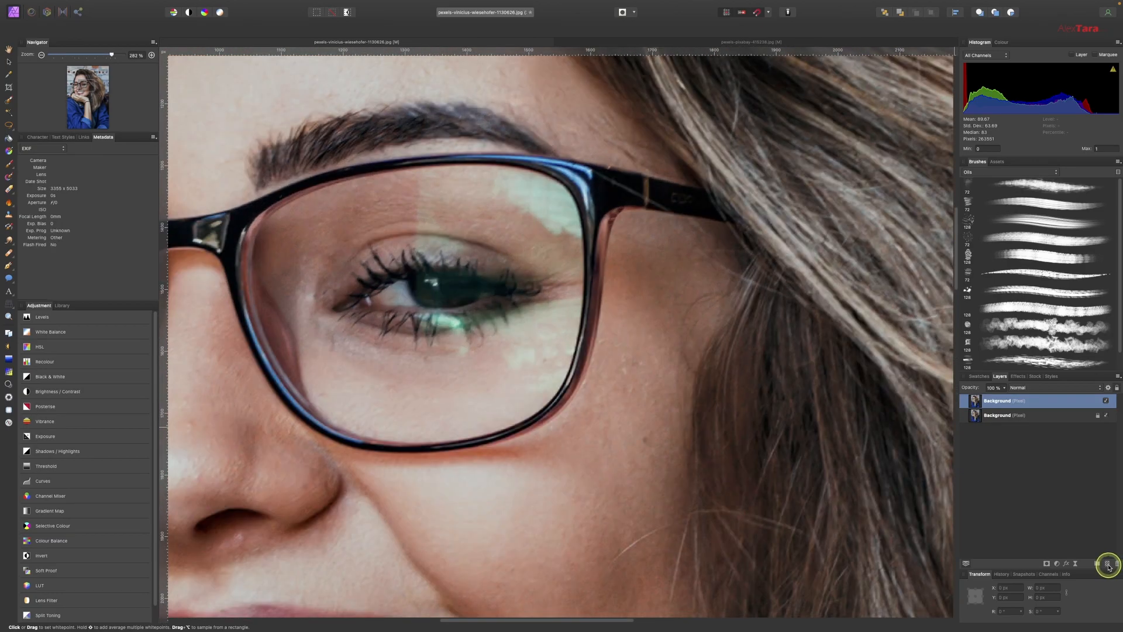
click(1107, 565)
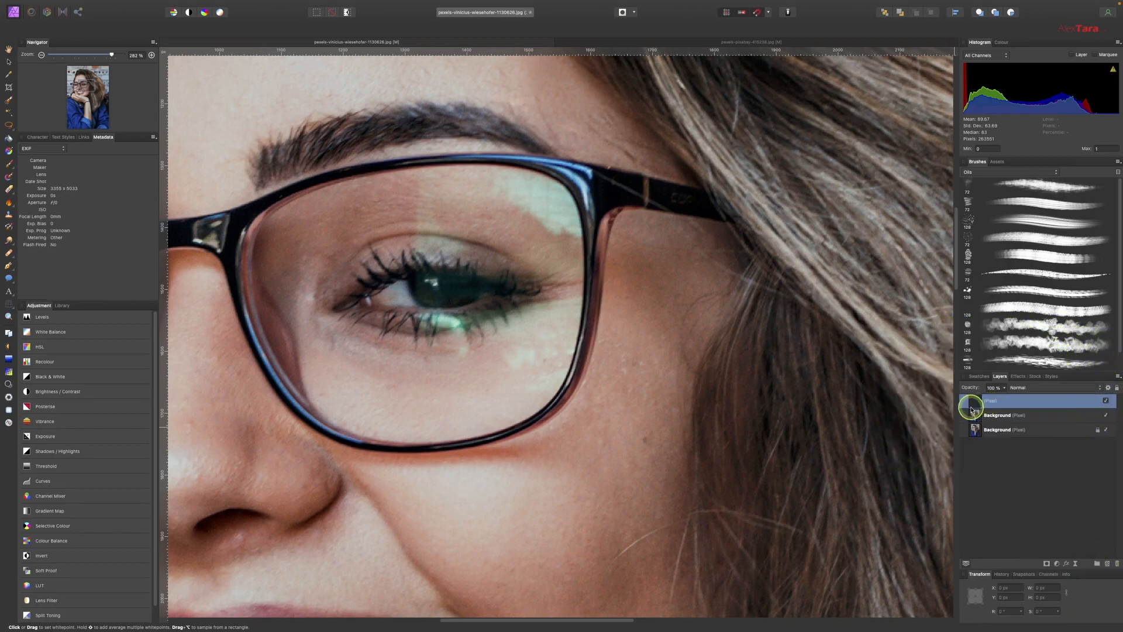
click(9, 165)
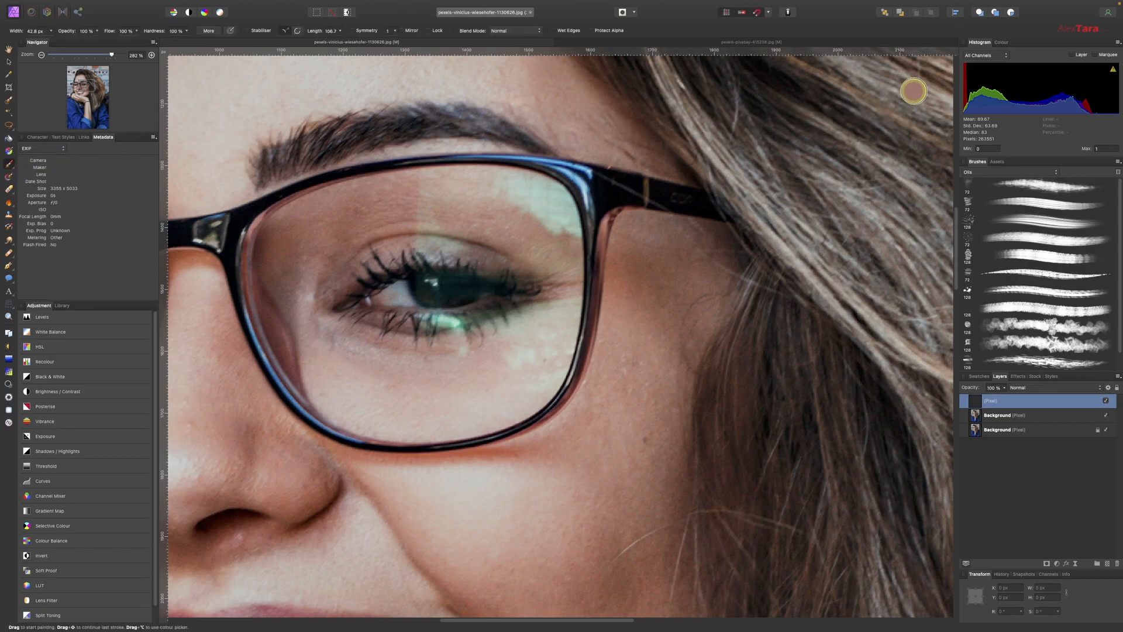
click(1002, 44)
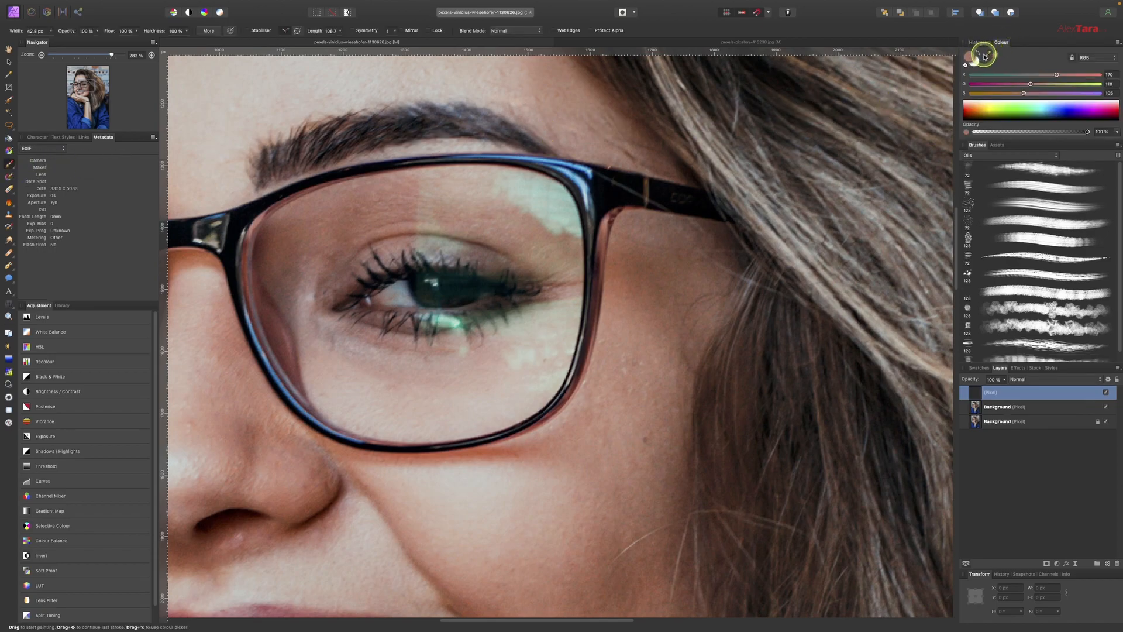
drag(988, 56, 397, 211)
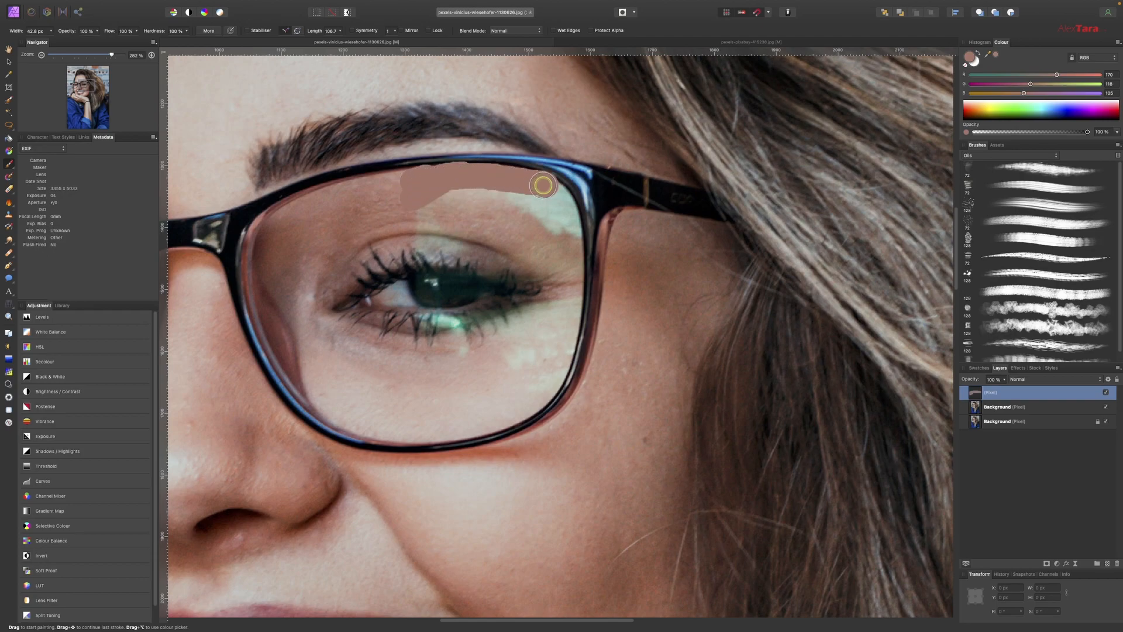
Step: Paint the skin tone over the green glare around the eye and set the layer's blend mode to Colour
mouse_move(552, 212)
mouse_down()
mouse_move(501, 206)
mouse_move(530, 223)
mouse_move(427, 209)
mouse_move(498, 257)
mouse_up()
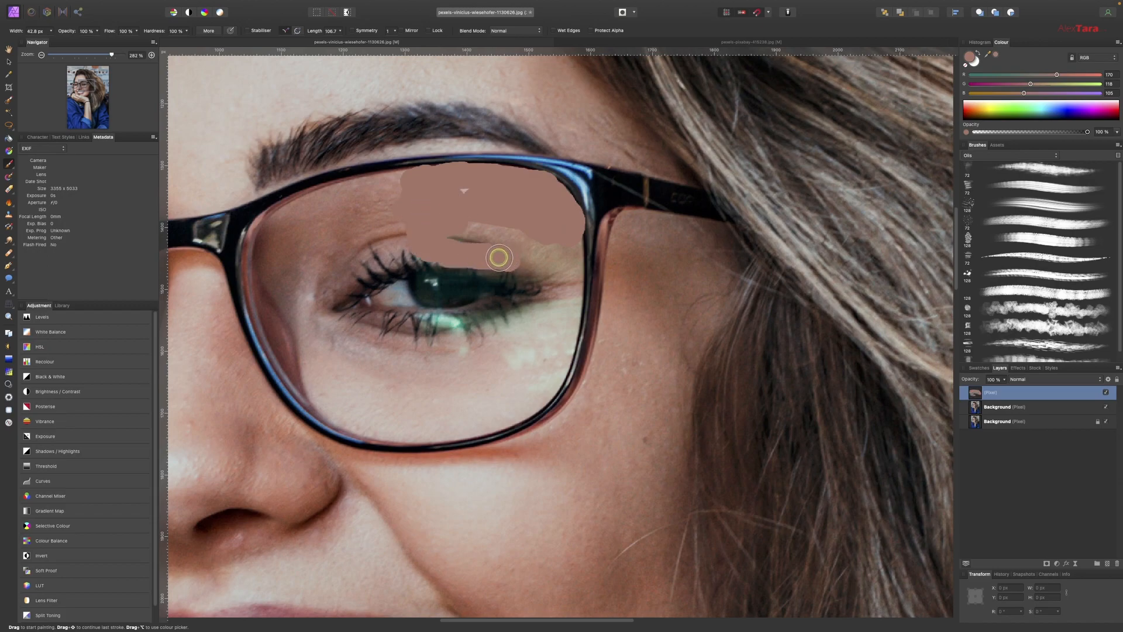
mouse_move(563, 280)
mouse_down()
mouse_move(554, 306)
mouse_move(465, 330)
mouse_move(452, 354)
mouse_up()
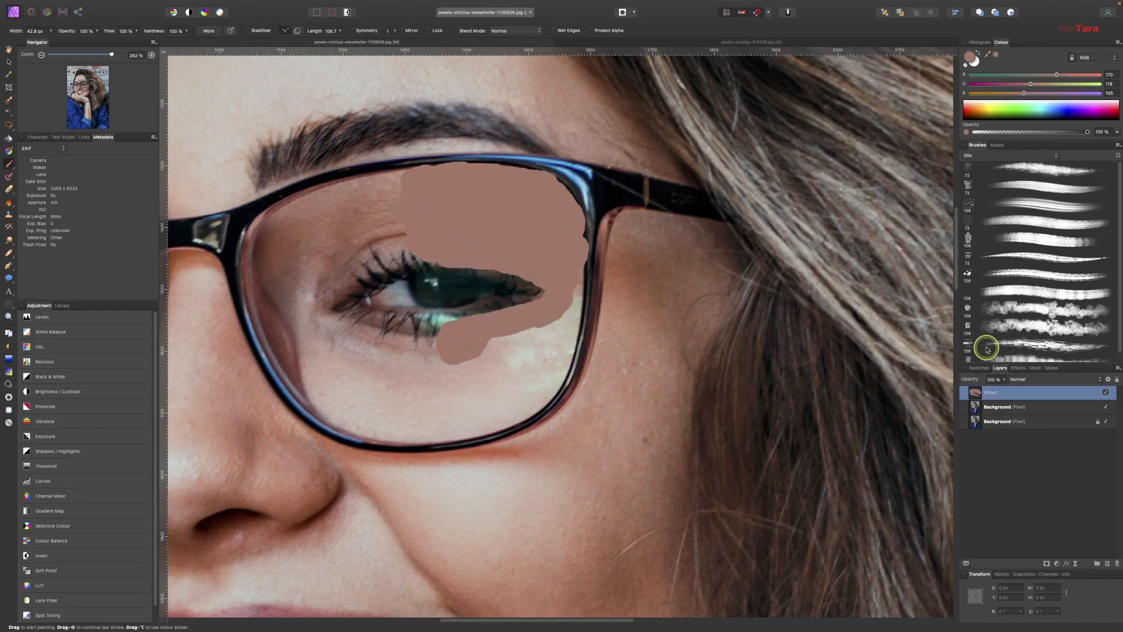
click(1032, 380)
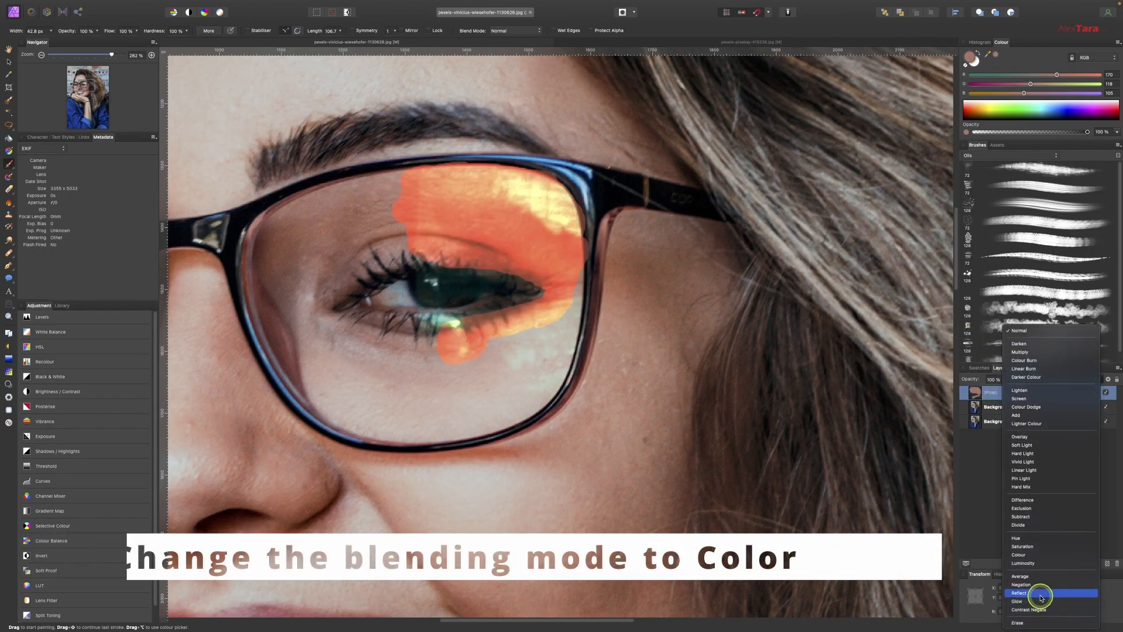
click(1036, 592)
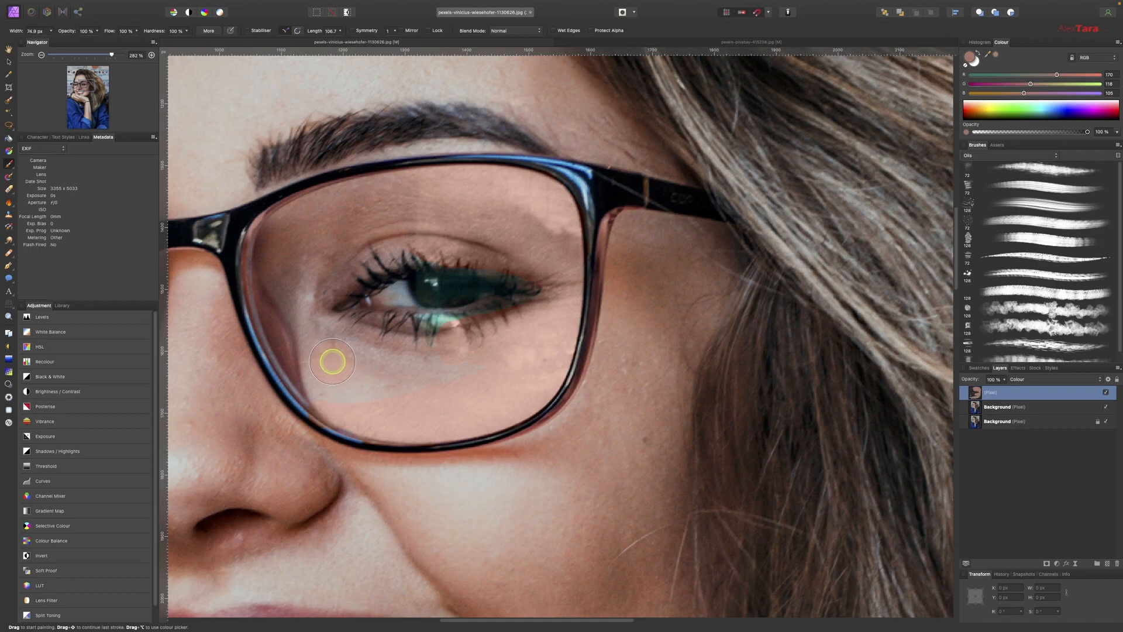
Step: Enlarge the brush to about 107 px and paint the skin tone across both lenses, including the eyes and lashes
key(bracketright)
key(bracketright)
mouse_move(386, 240)
mouse_down()
mouse_move(470, 243)
mouse_move(531, 261)
mouse_move(528, 315)
mouse_move(518, 329)
mouse_move(422, 345)
mouse_move(429, 339)
mouse_move(330, 334)
mouse_move(534, 263)
mouse_move(436, 251)
mouse_move(514, 306)
mouse_move(453, 304)
mouse_move(396, 283)
mouse_move(403, 298)
mouse_move(494, 326)
mouse_move(349, 311)
mouse_move(459, 313)
mouse_move(291, 314)
mouse_move(333, 323)
mouse_move(441, 304)
mouse_move(371, 328)
mouse_move(495, 291)
mouse_move(421, 296)
mouse_move(463, 295)
mouse_up()
drag(314, 315, 635, 295)
drag(445, 316, 512, 313)
mouse_move(509, 271)
mouse_down()
mouse_move(474, 252)
mouse_move(461, 264)
mouse_move(473, 251)
mouse_move(472, 300)
mouse_up()
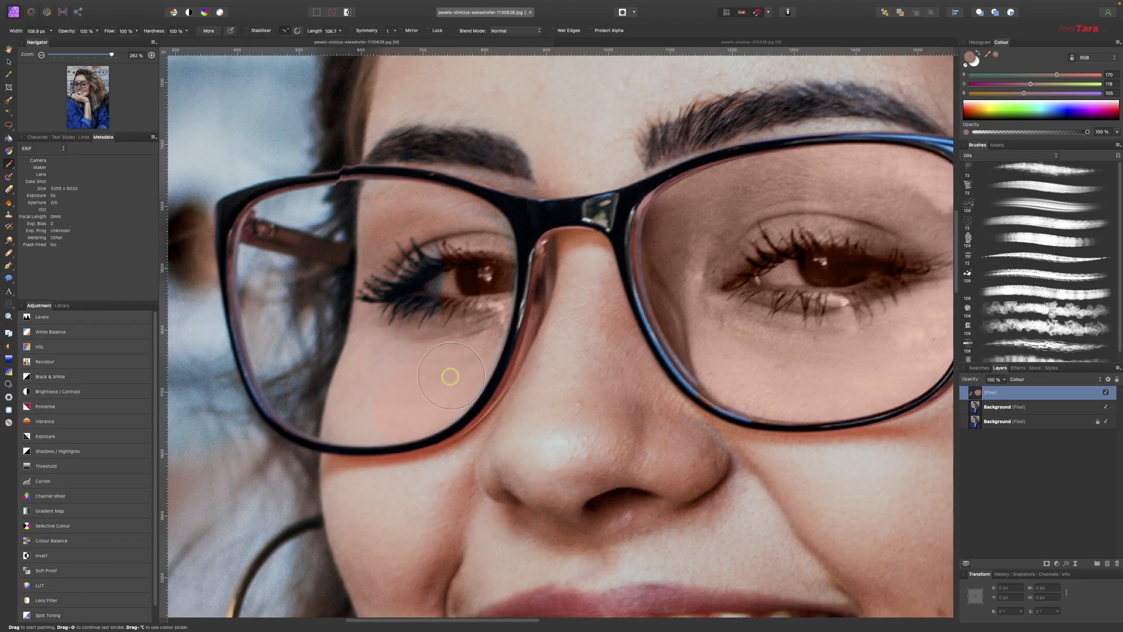
mouse_move(465, 316)
mouse_down()
mouse_move(456, 251)
mouse_move(428, 221)
mouse_move(391, 212)
mouse_move(393, 296)
mouse_move(375, 364)
mouse_up()
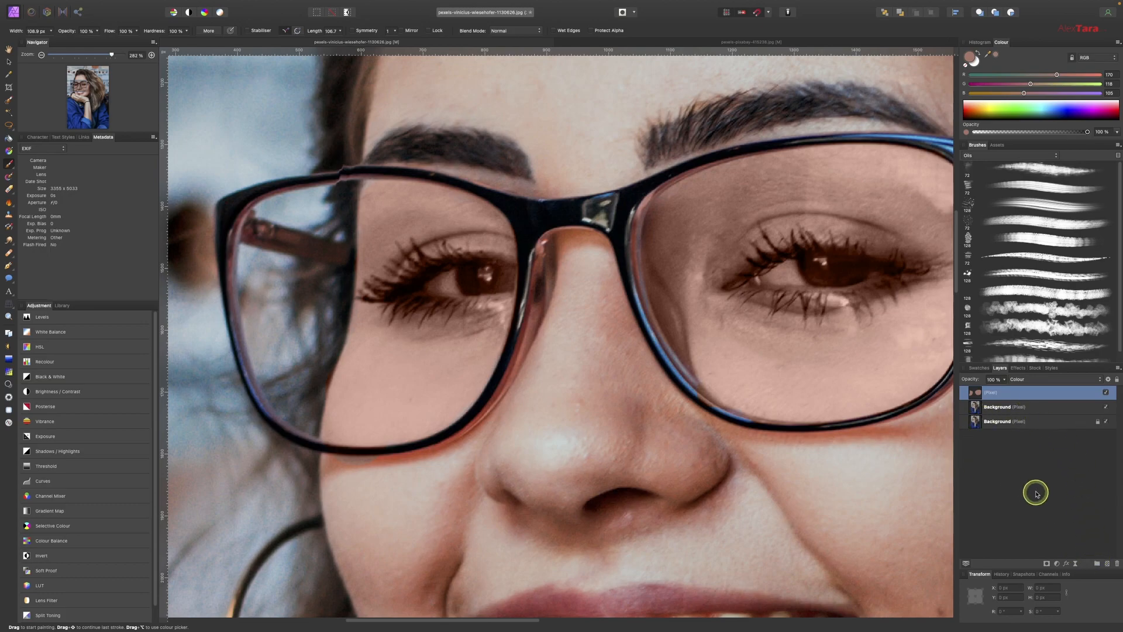
Step: Add a mask to the painted skin-tone layer and select that mask
click(1046, 563)
click(985, 405)
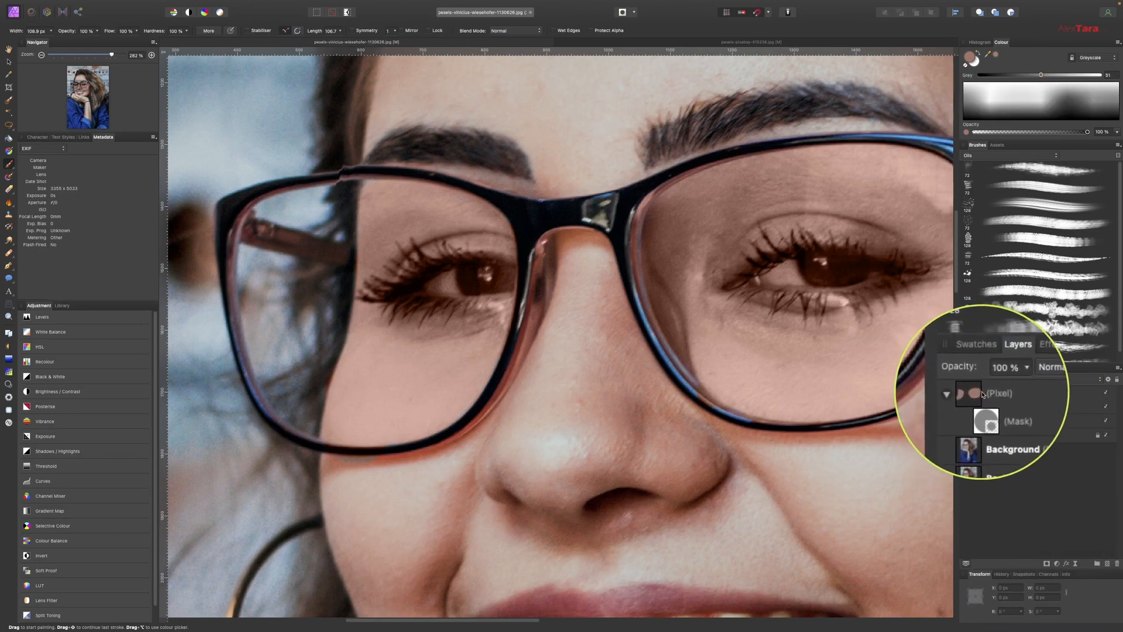
click(986, 407)
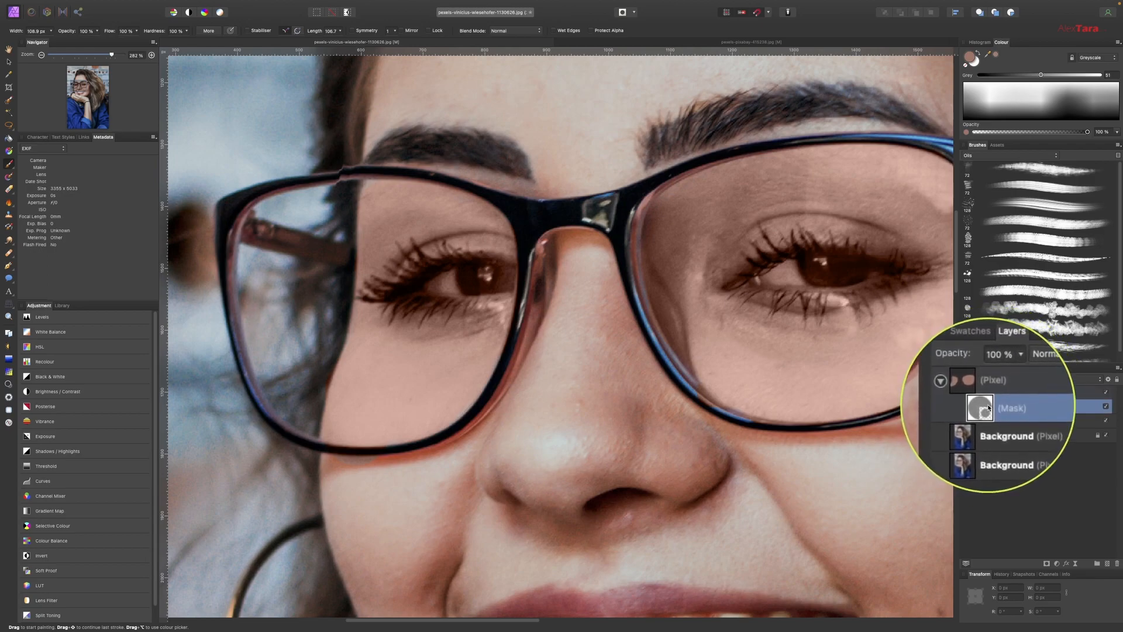
Step: Paint black on the mask along the nose bridge and glasses frame, setting the brush hardness to 31%
click(1069, 98)
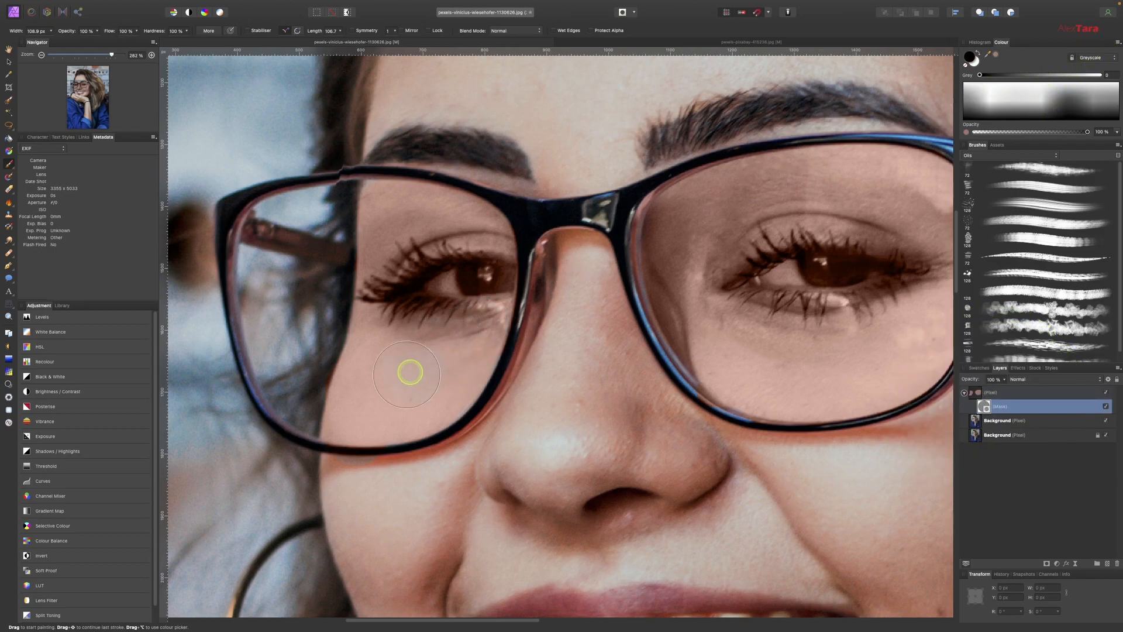
mouse_move(559, 259)
mouse_down()
mouse_move(560, 307)
mouse_move(525, 376)
mouse_move(484, 418)
mouse_move(336, 488)
mouse_move(319, 479)
mouse_up()
click(187, 32)
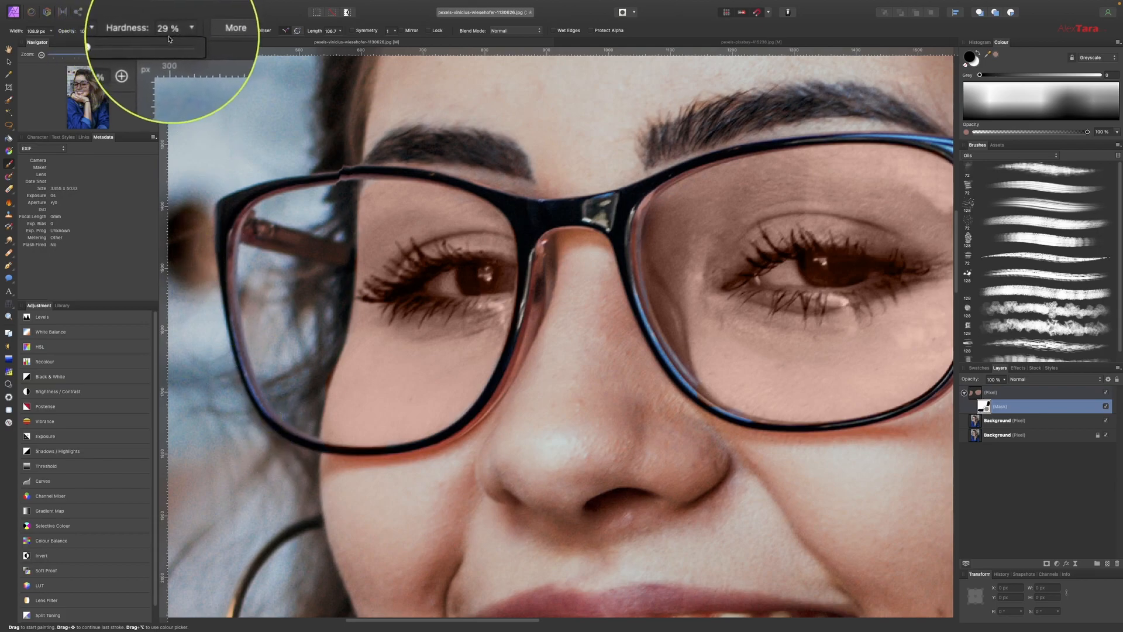
drag(133, 41, 135, 41)
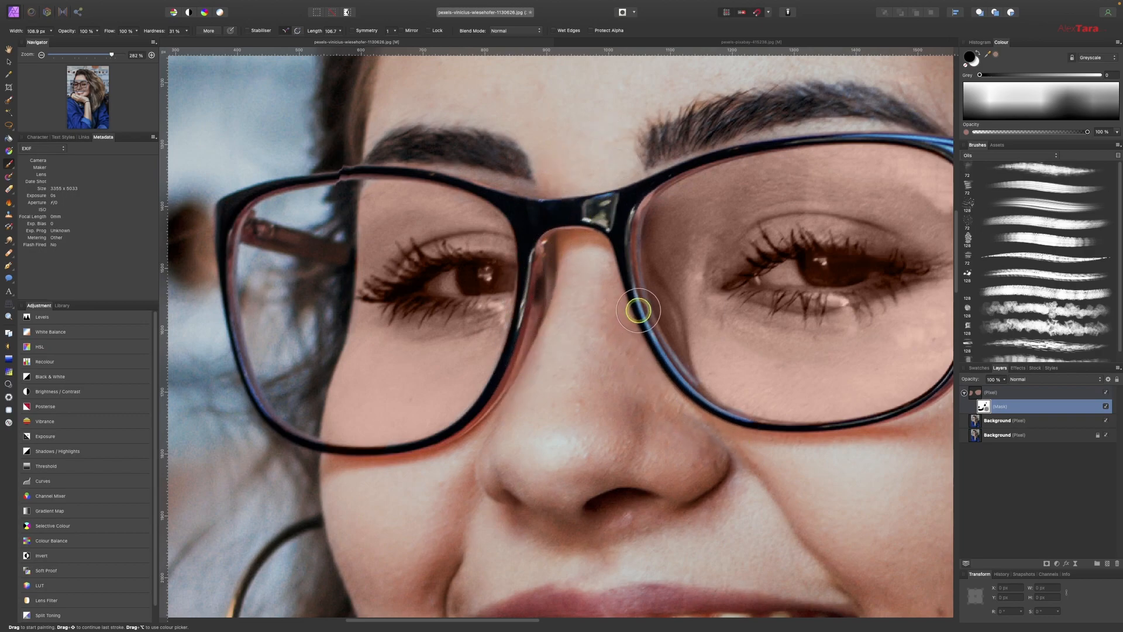
drag(609, 324, 416, 383)
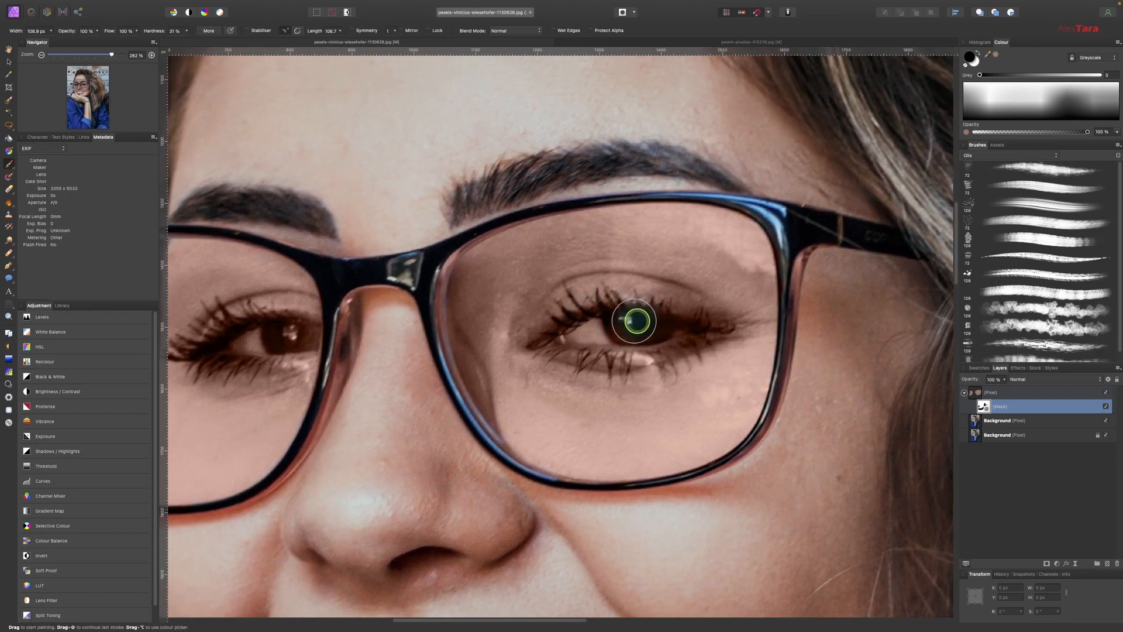
Step: Paint black on the mask over the irises and whites of both eyes to remove the skin tint there
mouse_move(609, 329)
mouse_down()
mouse_move(720, 323)
mouse_move(614, 354)
mouse_up()
drag(630, 310, 659, 356)
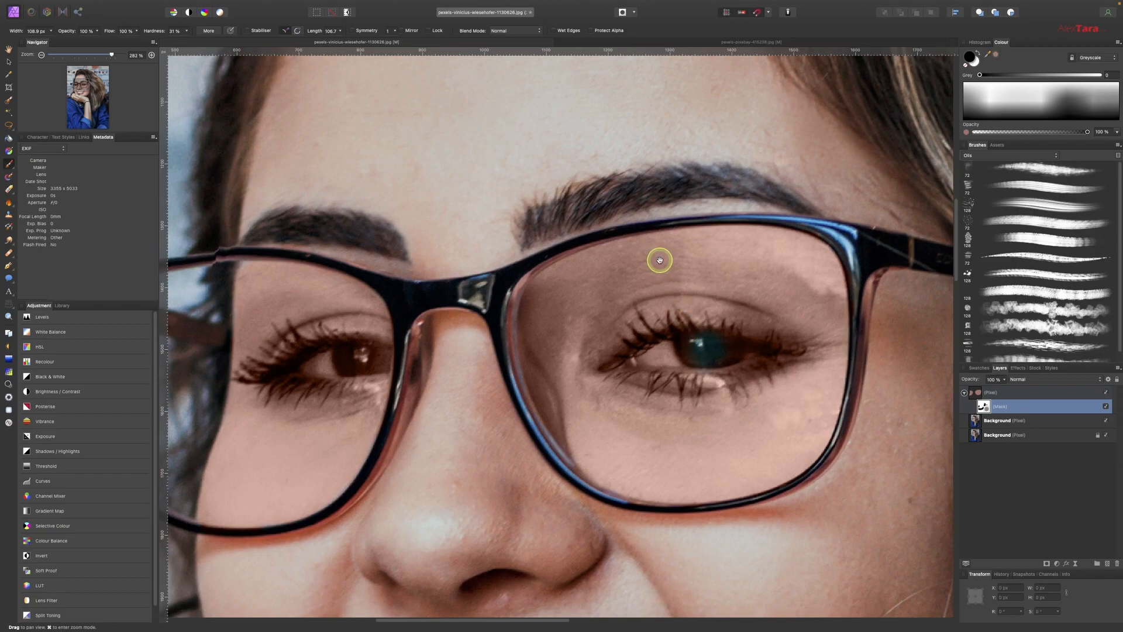
drag(676, 262, 606, 339)
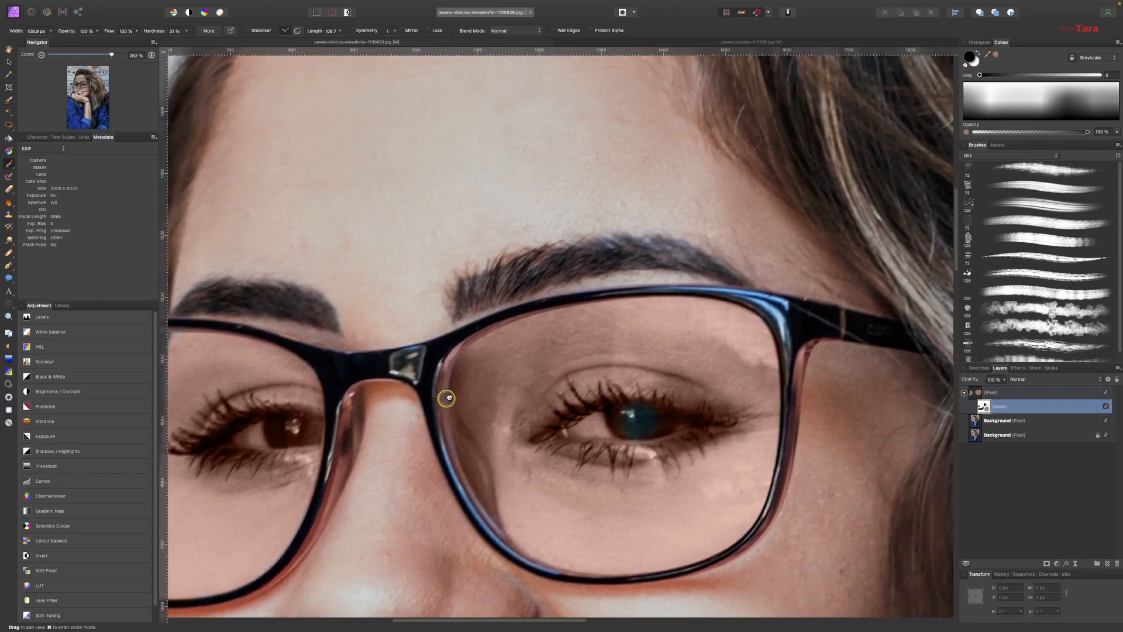
drag(323, 461, 514, 391)
mouse_move(855, 337)
mouse_down()
mouse_move(717, 283)
mouse_move(672, 306)
mouse_move(653, 298)
mouse_up()
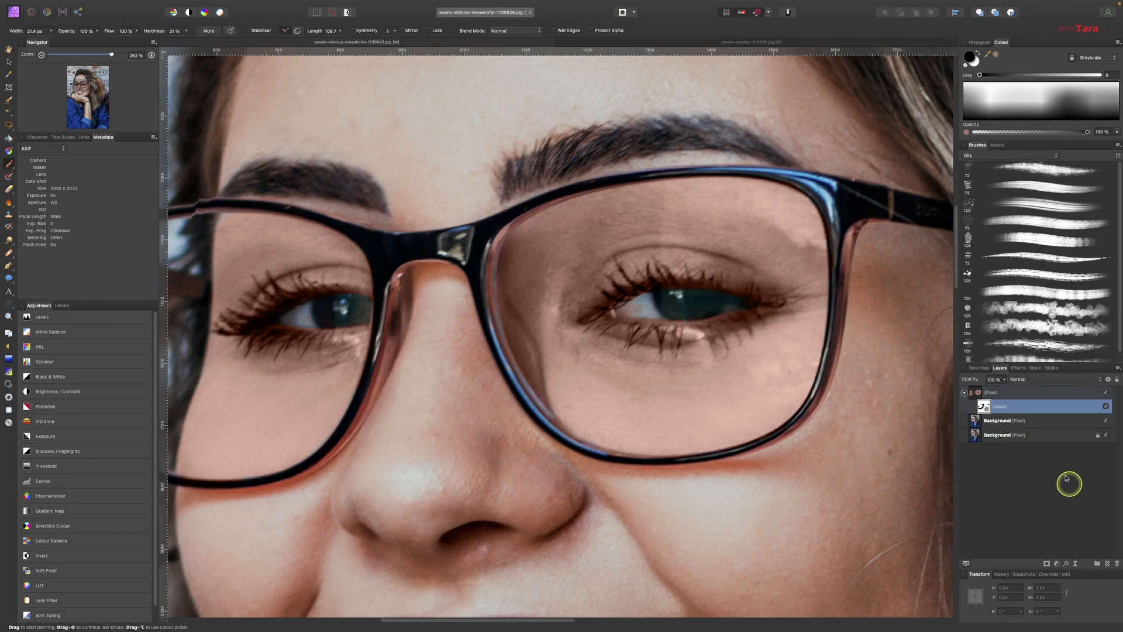
Step: Add another empty pixel layer on top and mix an orange-brown paint colour of about RGB 168, 82, 0
click(1104, 564)
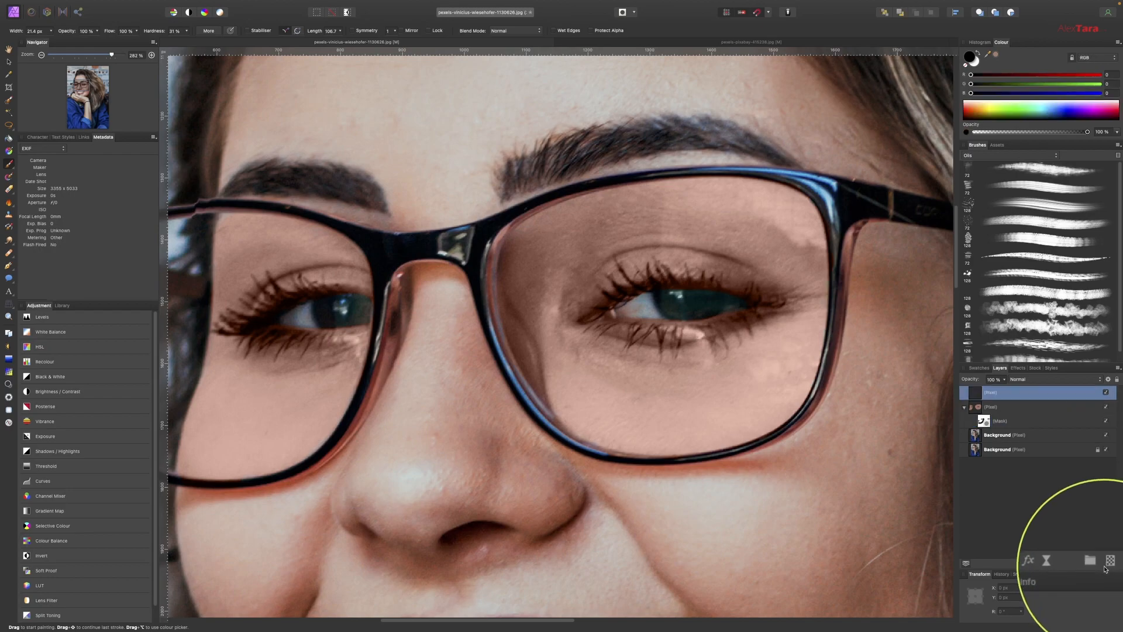
click(974, 110)
drag(978, 112, 982, 114)
drag(1036, 88, 1012, 89)
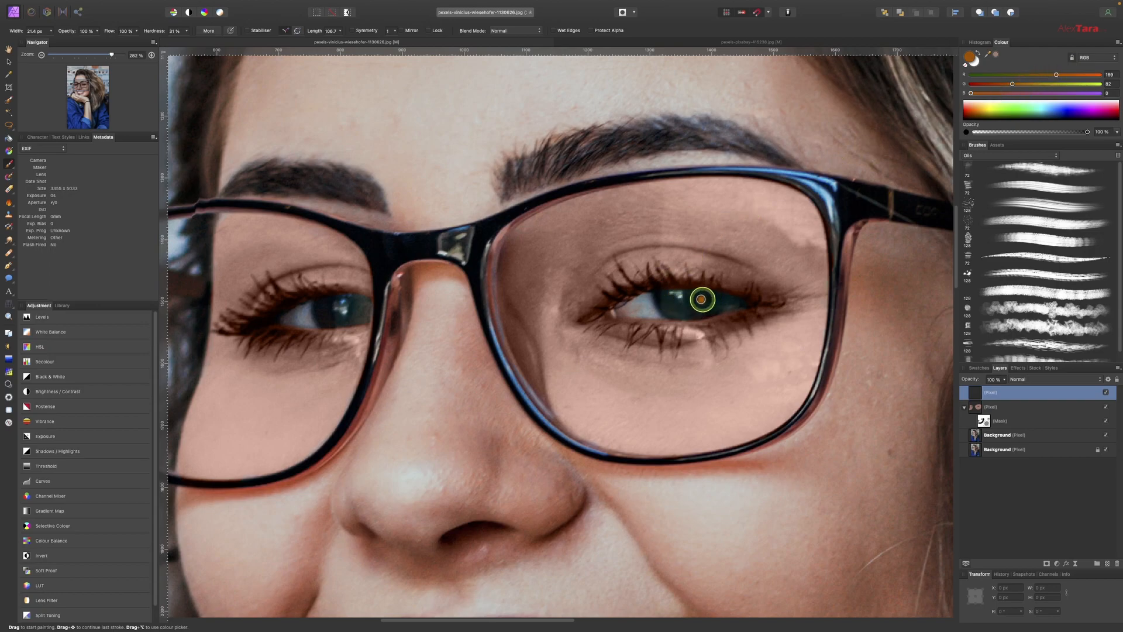
Step: Set the new layer's blend mode to Colour and paint both irises with the brown
click(1049, 380)
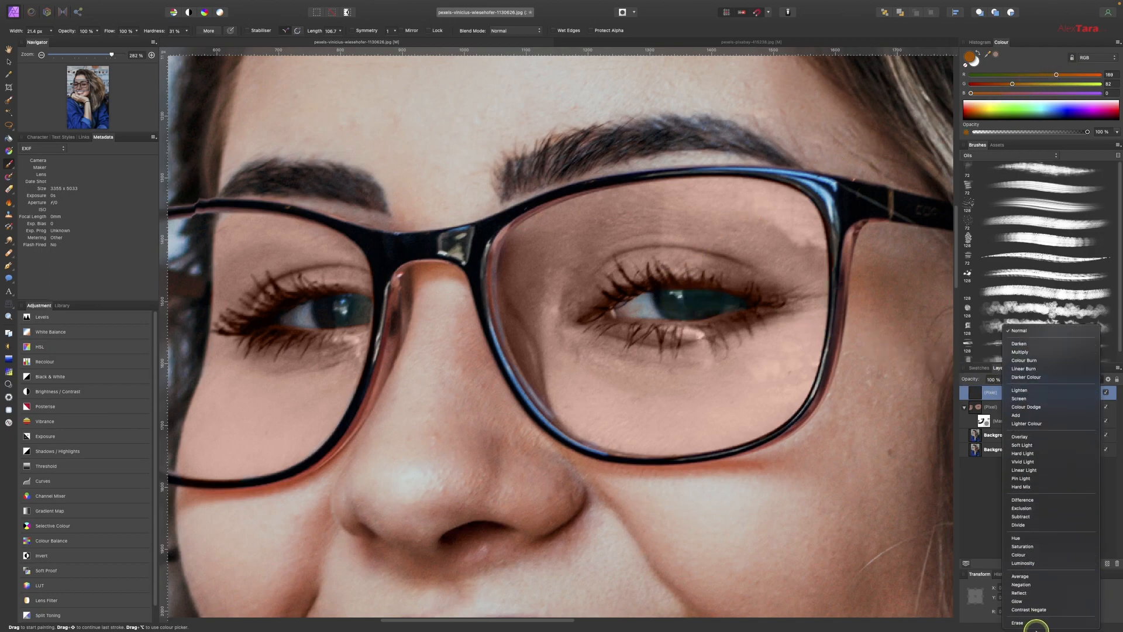
click(1052, 554)
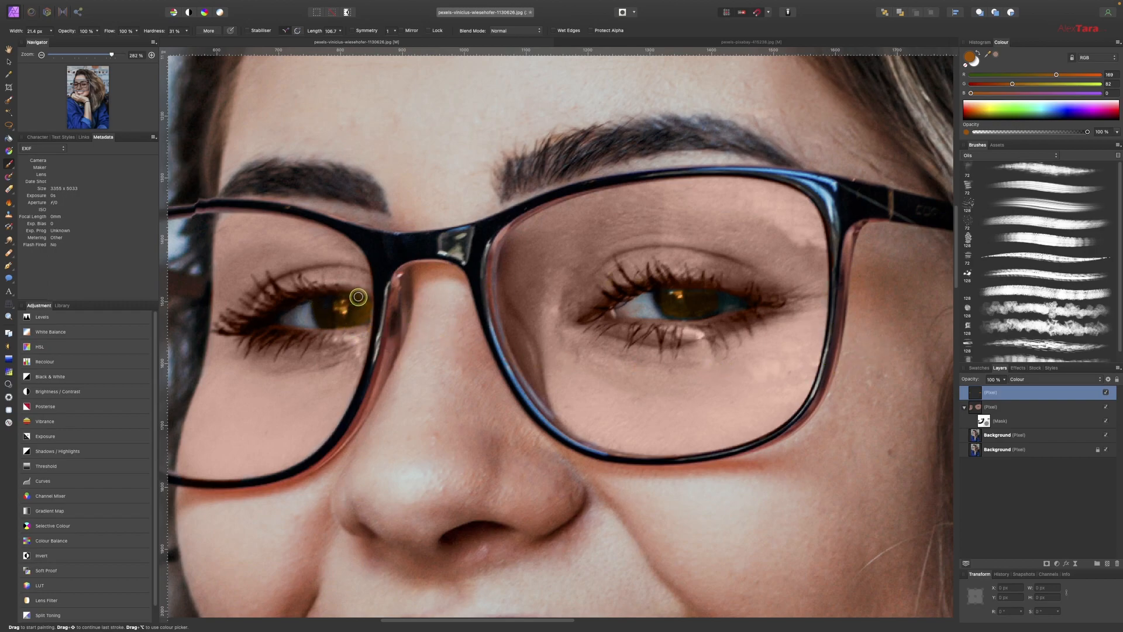
drag(363, 319, 360, 320)
drag(724, 302, 670, 298)
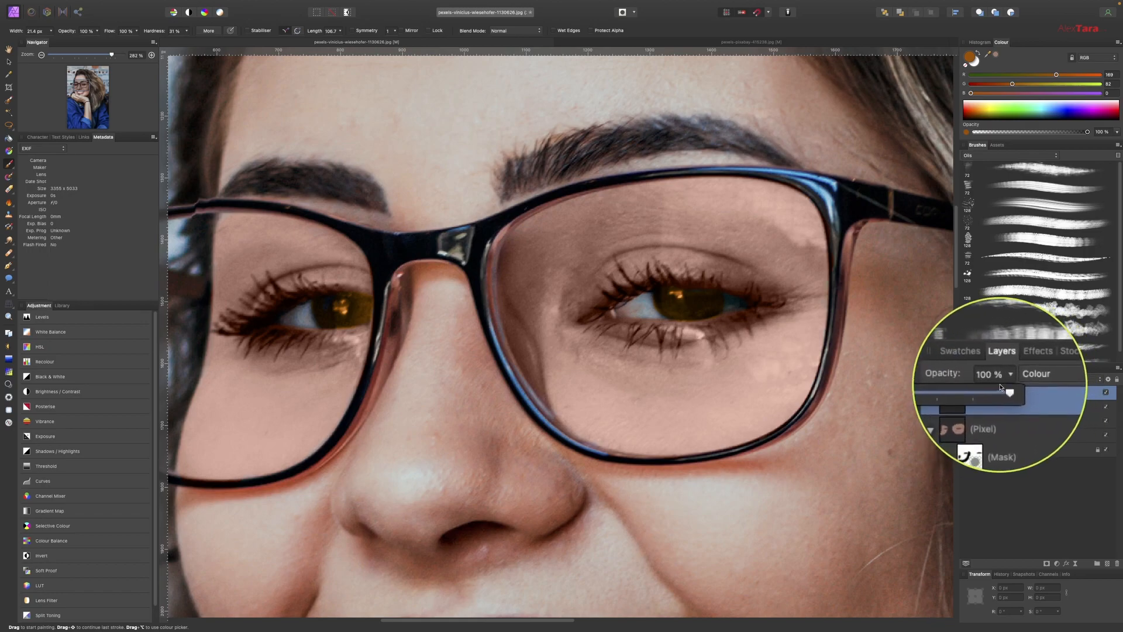
Step: Reduce the iris layer's opacity to 50% and the skin-tone layer's opacity to 75%
drag(1001, 383, 998, 391)
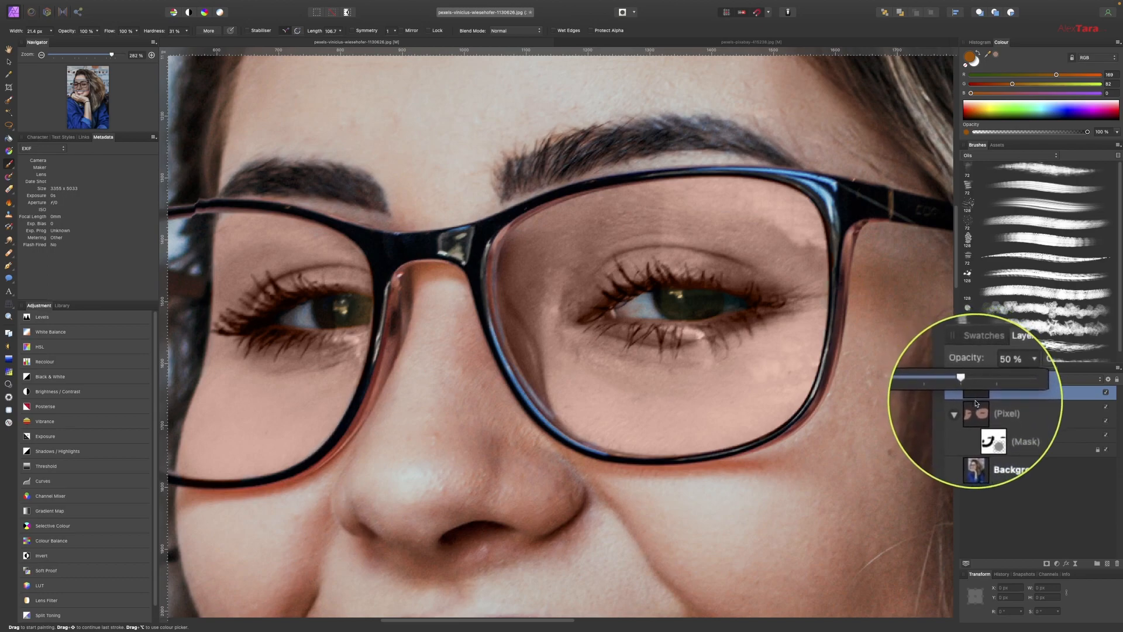
click(1012, 410)
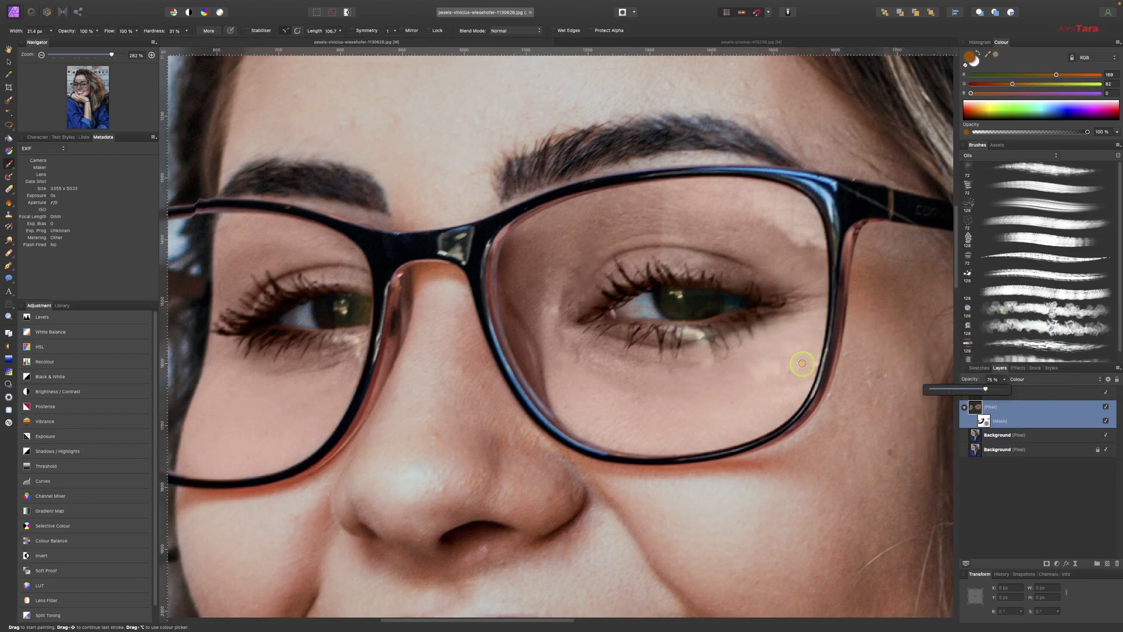
Step: Add an empty pixel layer on top of the iris layer with blend mode Colour, and make white the paint colour
click(1030, 388)
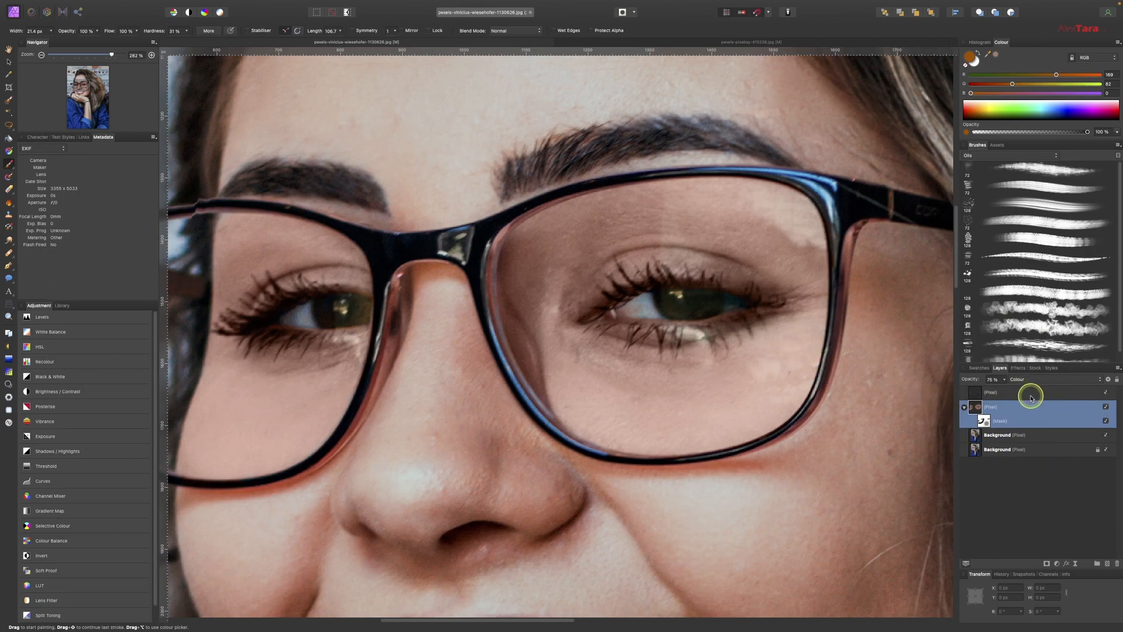
click(1037, 392)
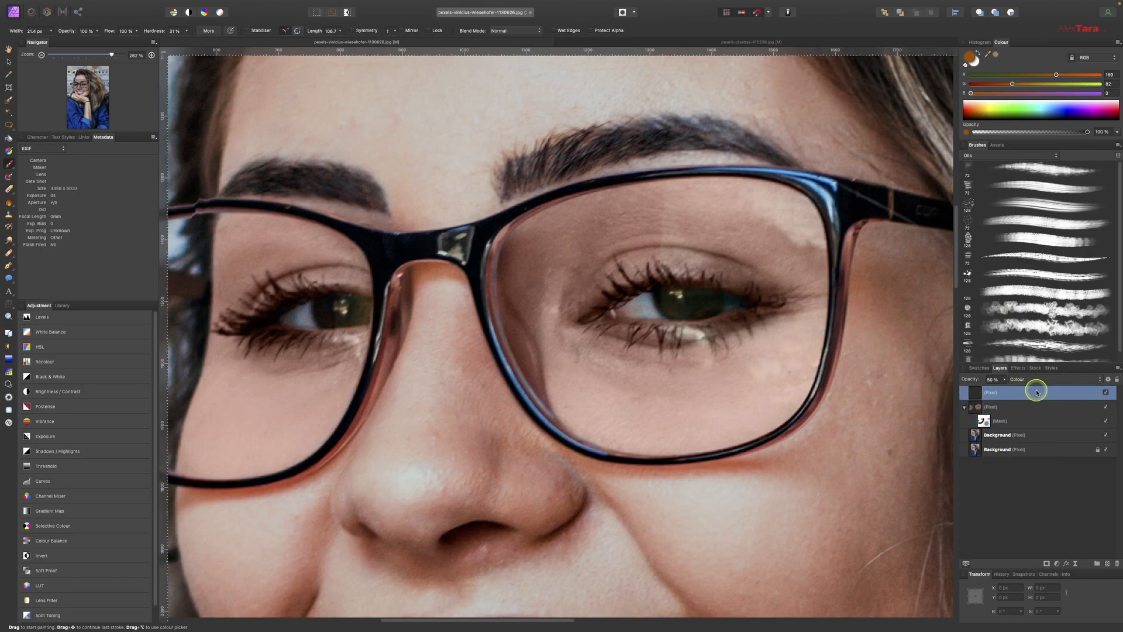
click(1106, 564)
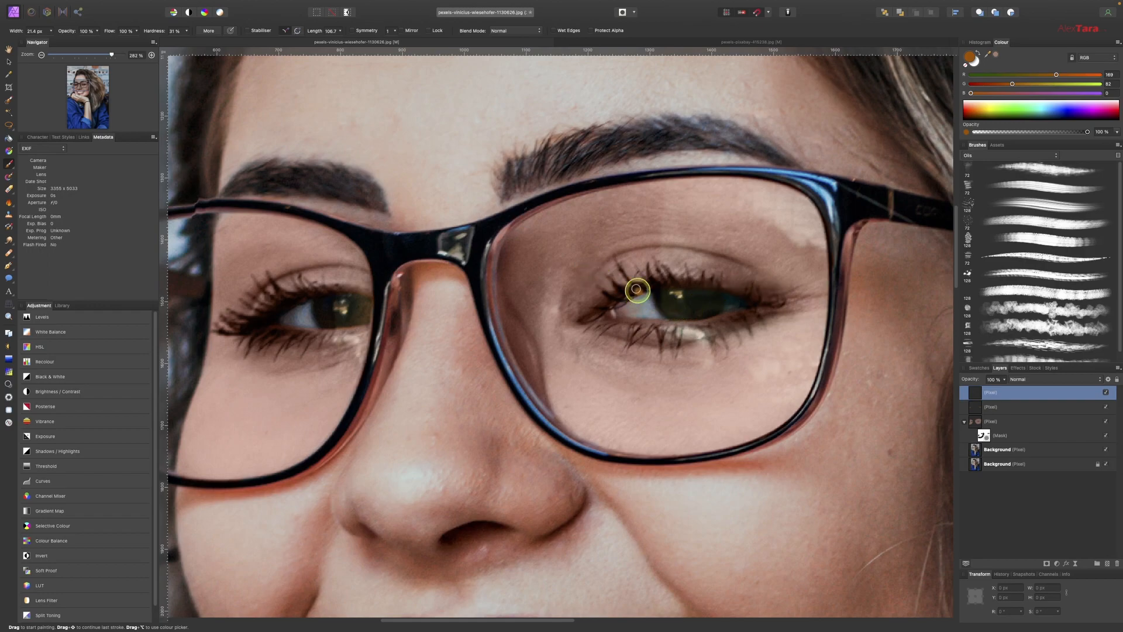
click(977, 54)
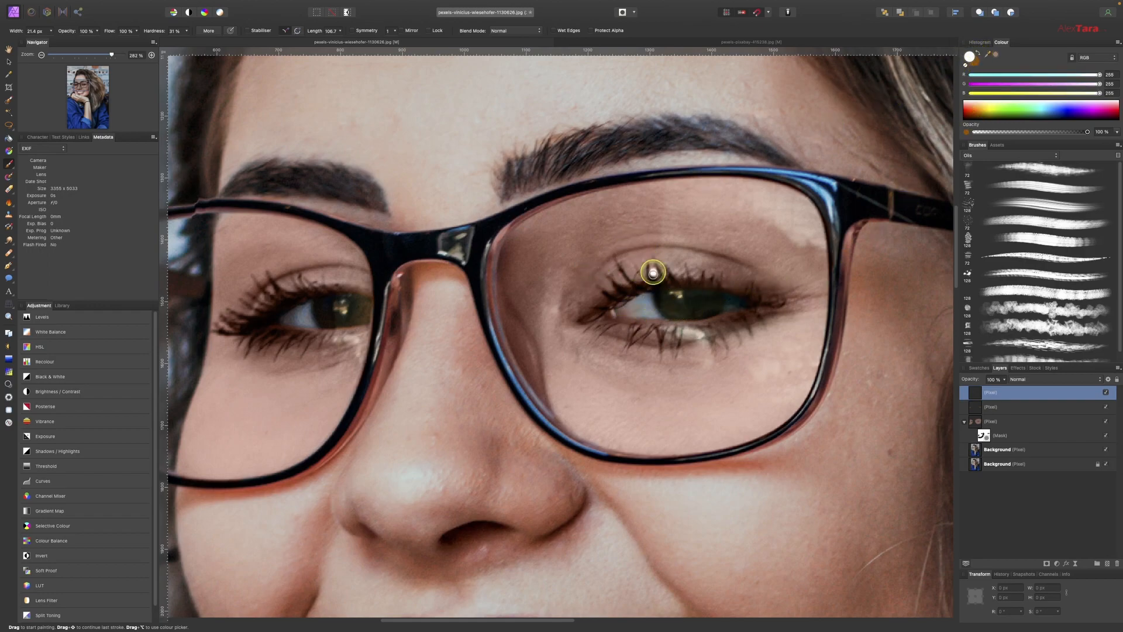
click(1058, 380)
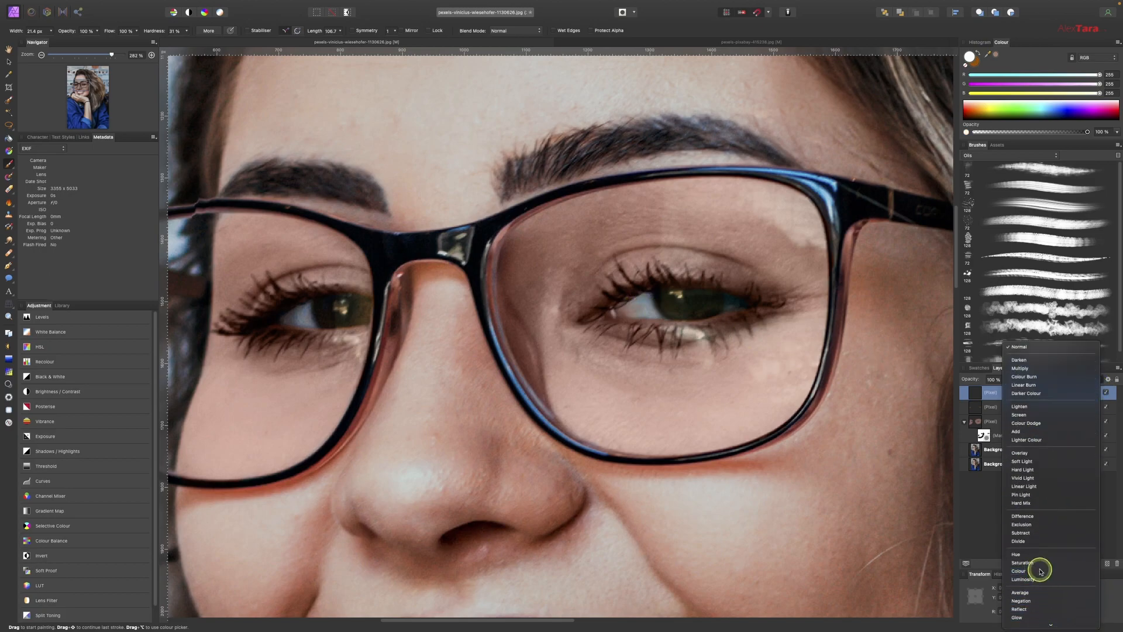
click(1038, 571)
Step: Paint white over the whites of the eye behind the larger lens to neutralise their colour cast
drag(676, 301, 641, 299)
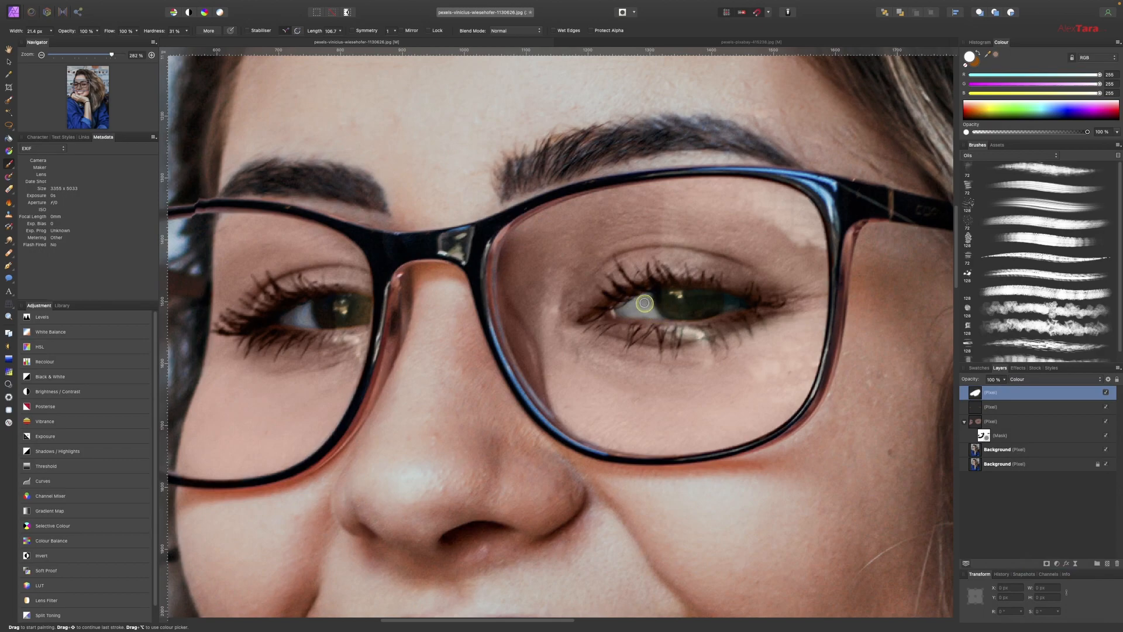
drag(723, 303, 734, 302)
drag(727, 308, 734, 307)
Step: Group the eye-white, iris and masked skin-tone layers into one group
scroll(768, 430, down, 6)
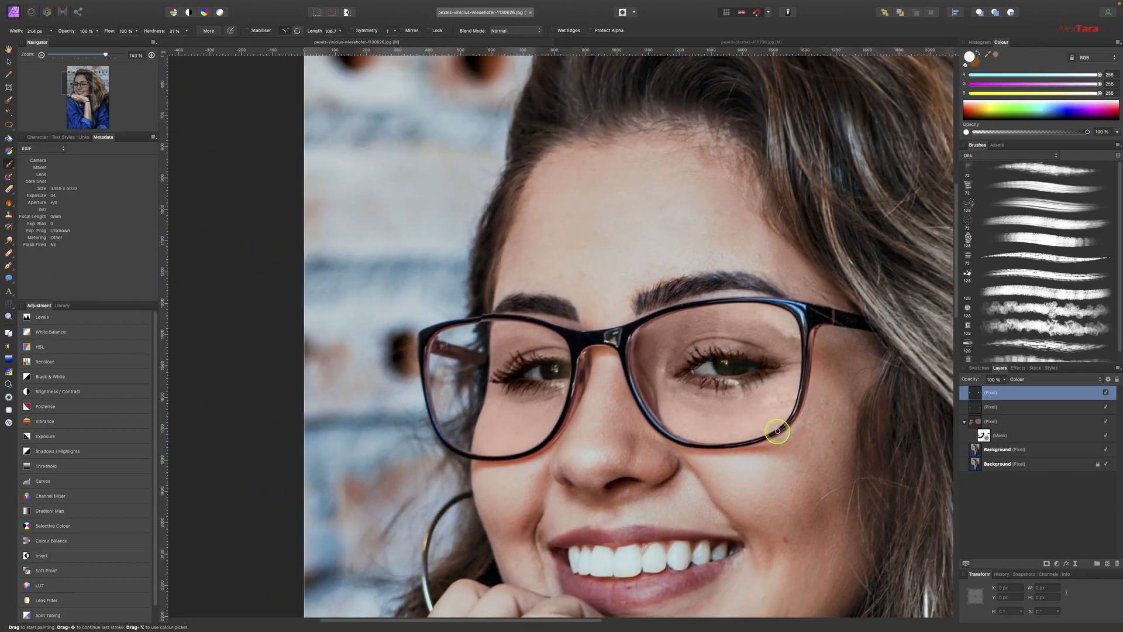
scroll(789, 434, down, 2)
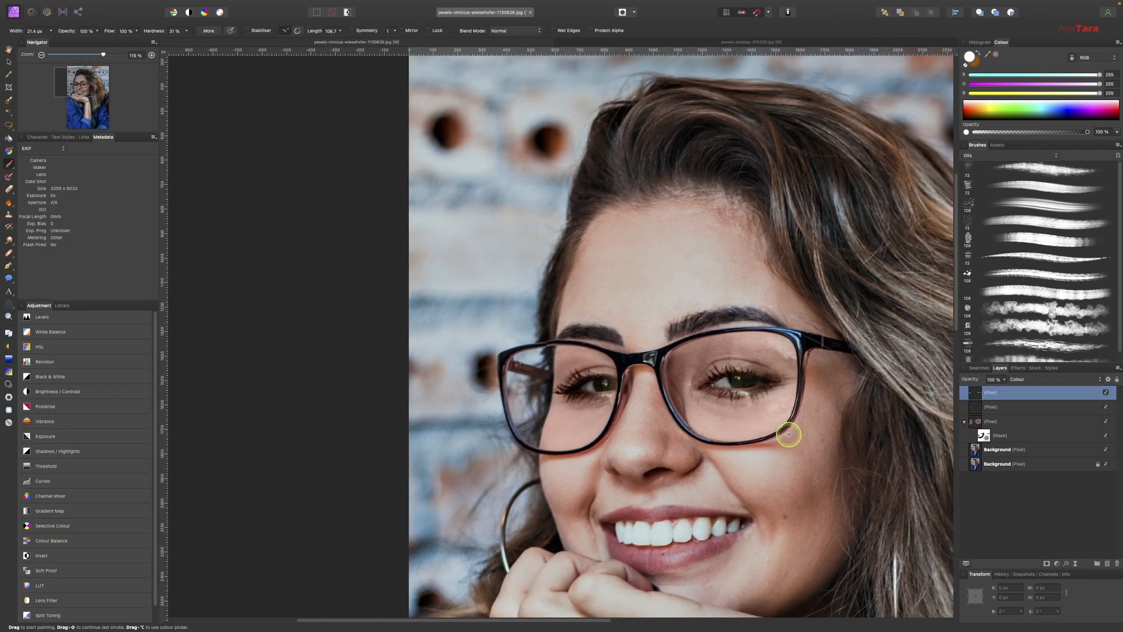
right_click(1105, 398)
click(1063, 534)
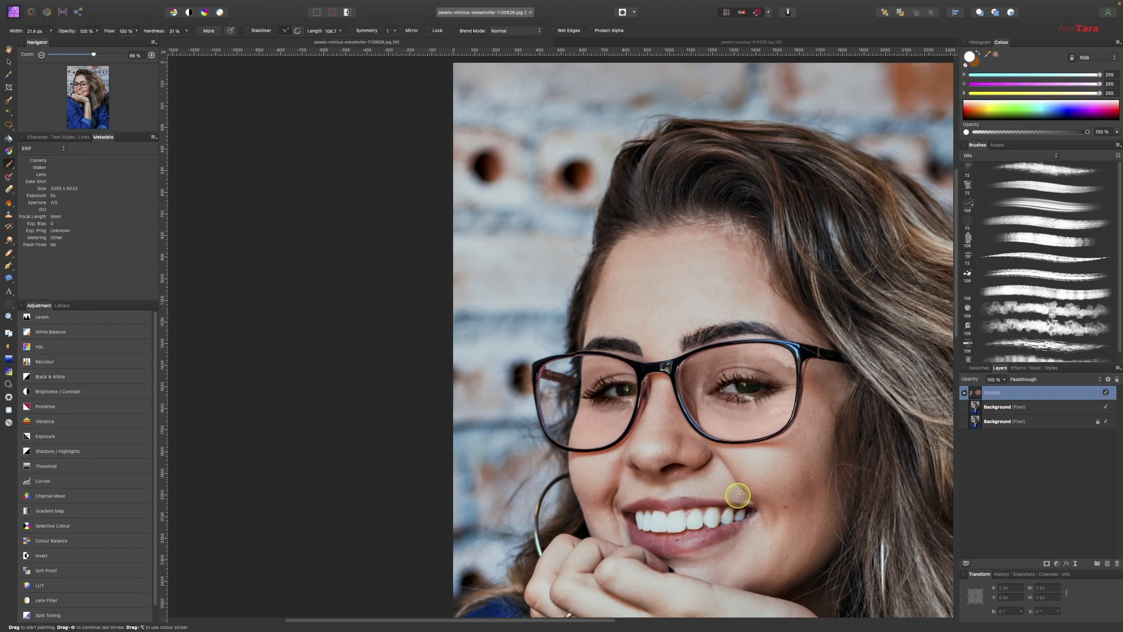
Step: Inside the group, lower the iris layer's opacity to about 43%
click(964, 392)
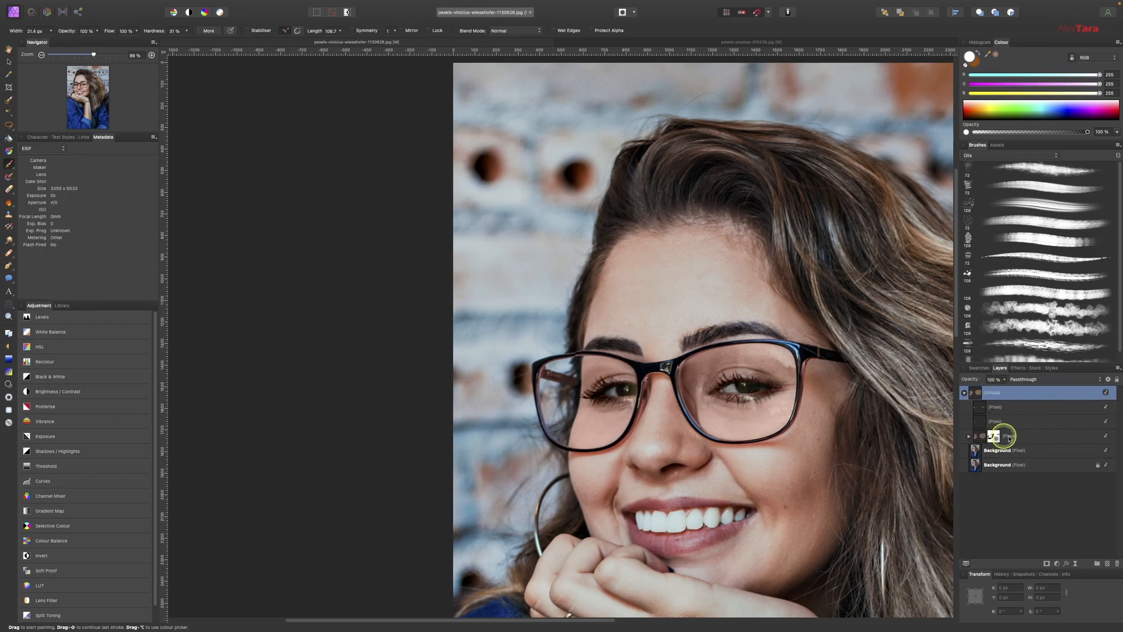
click(1023, 420)
click(1005, 379)
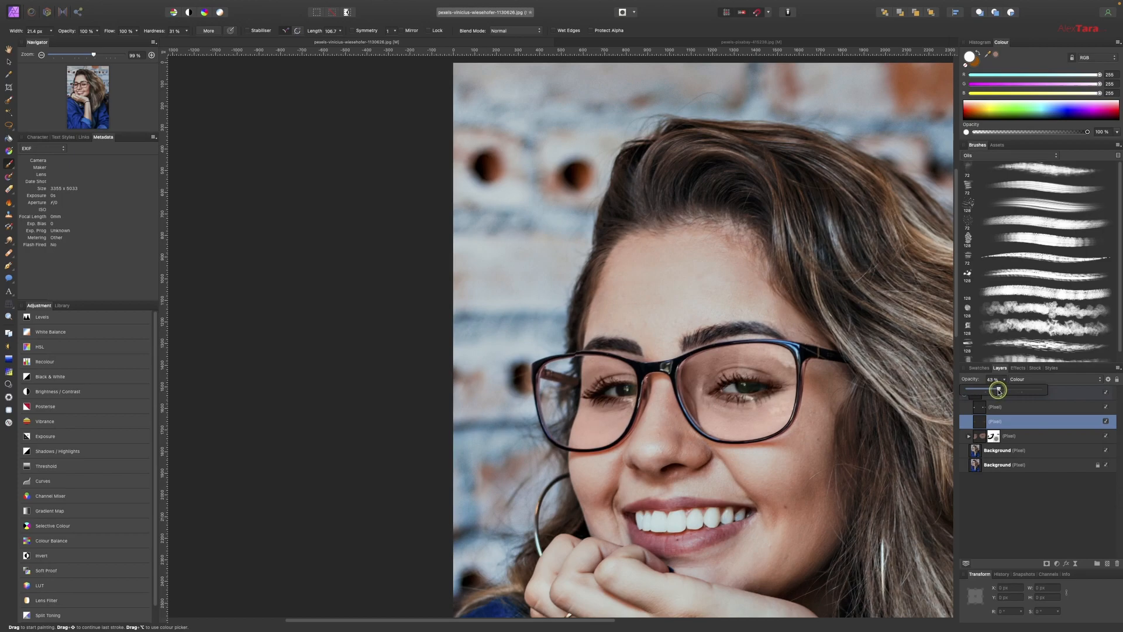
click(1028, 436)
click(1033, 451)
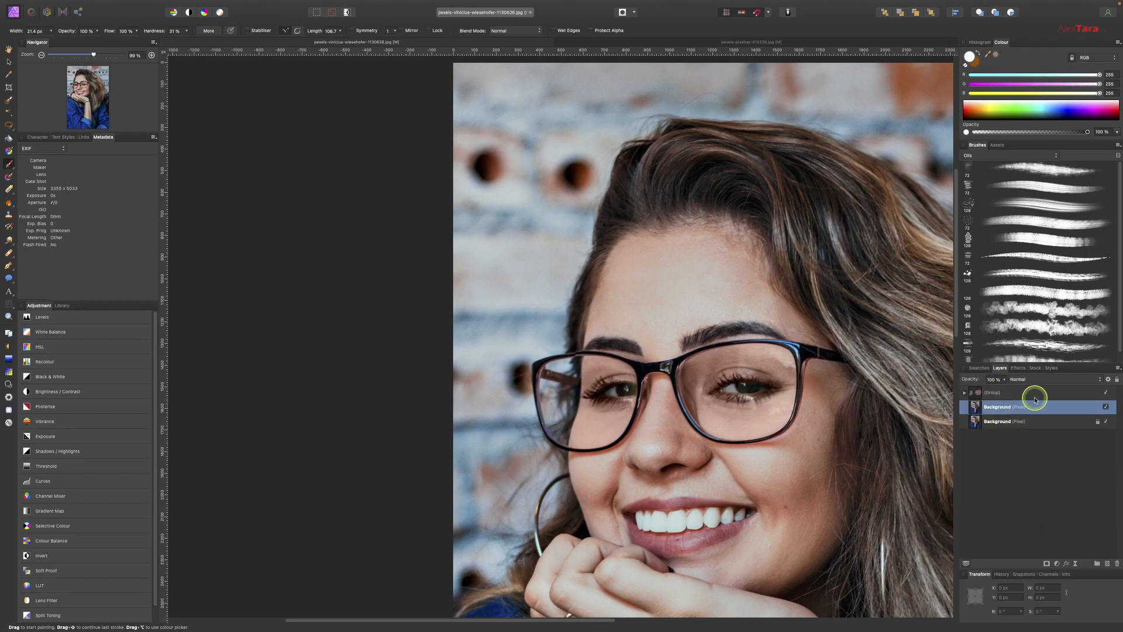
Step: Add a pixel layer above the duplicate background and repair the jagged upper glasses rim using the Healing Brush, sampling from the clean frame
click(1026, 394)
click(1001, 403)
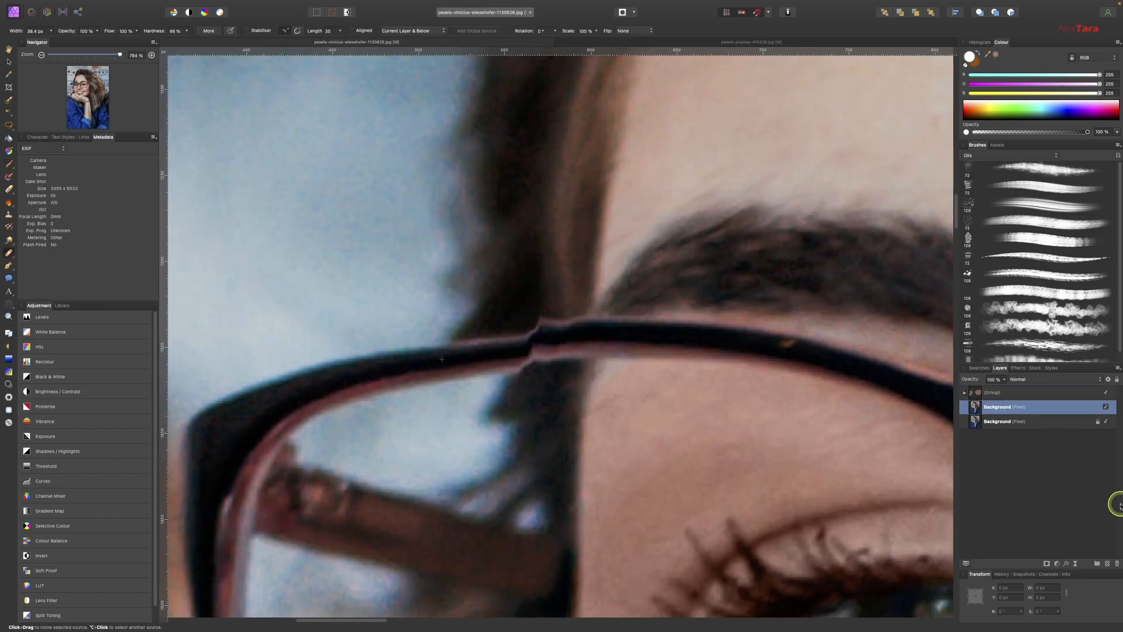
click(1107, 565)
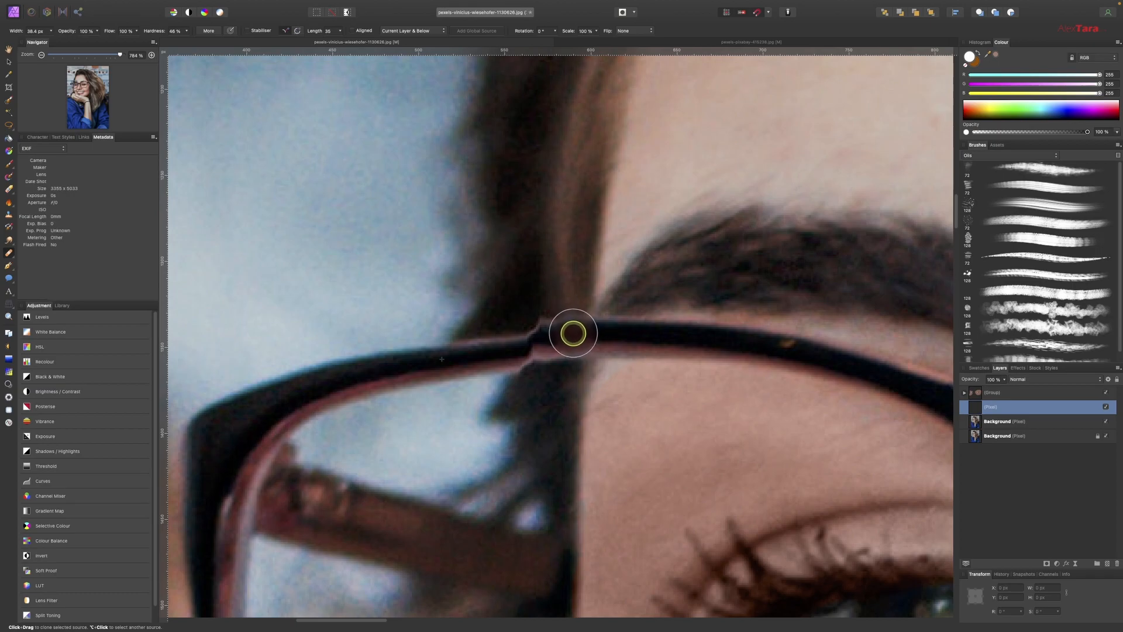
alt+click(582, 333)
mouse_move(582, 333)
mouse_down()
mouse_move(438, 361)
mouse_move(524, 344)
mouse_move(418, 436)
mouse_move(421, 449)
mouse_move(472, 385)
mouse_move(480, 351)
mouse_move(385, 370)
mouse_move(509, 341)
mouse_up()
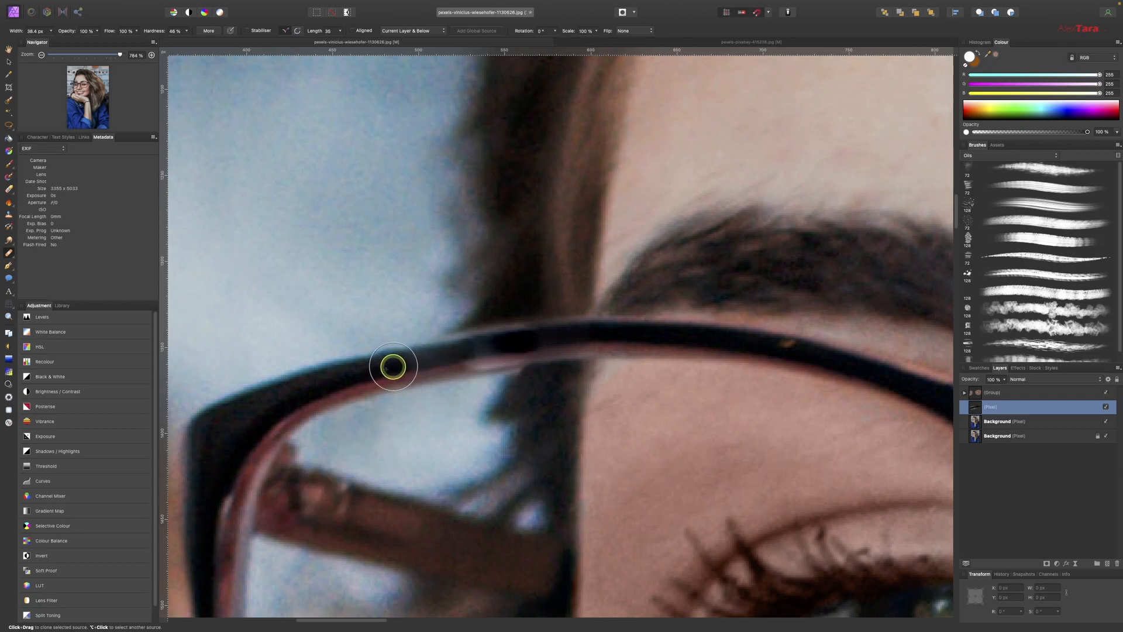
drag(386, 369, 470, 355)
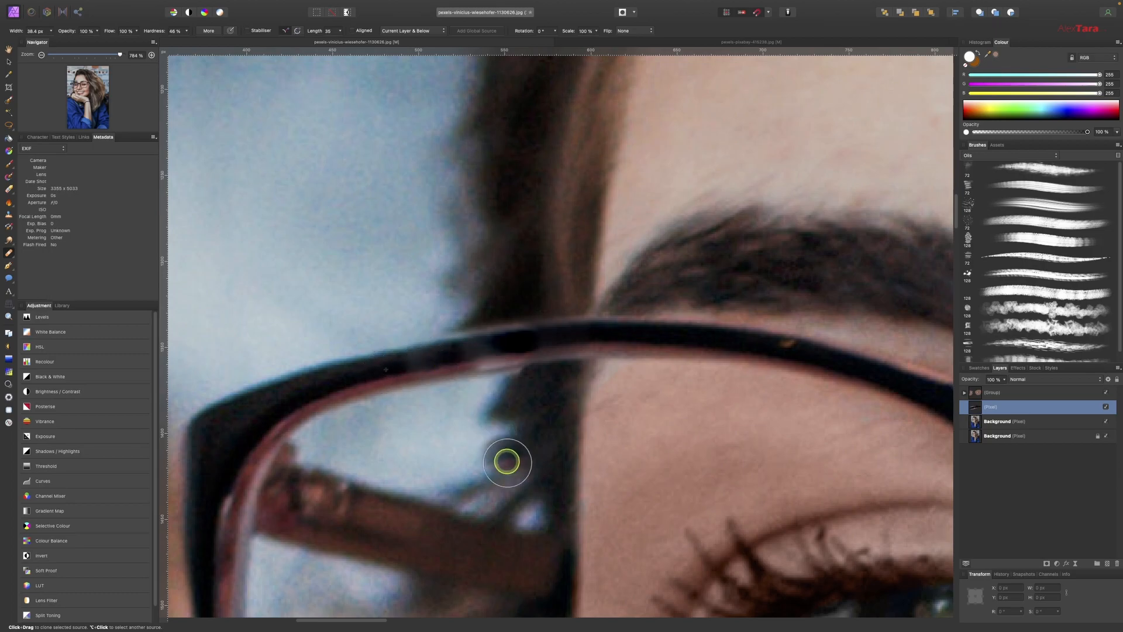
Step: Switch to the Burn Brush tool
scroll(515, 458, down, 5)
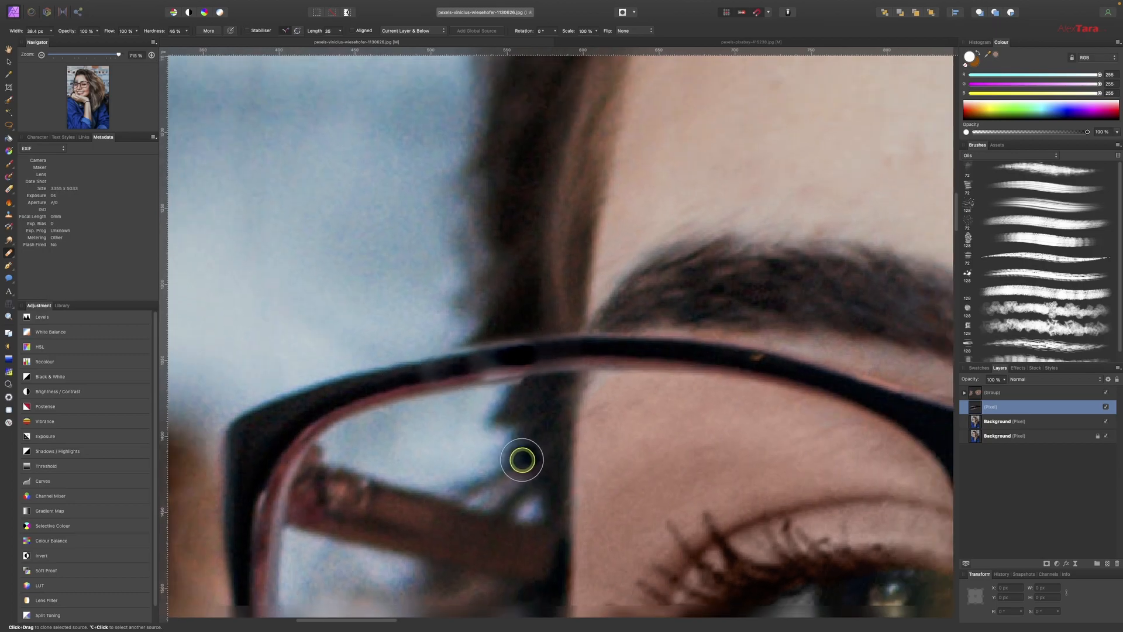
scroll(526, 461, up, 5)
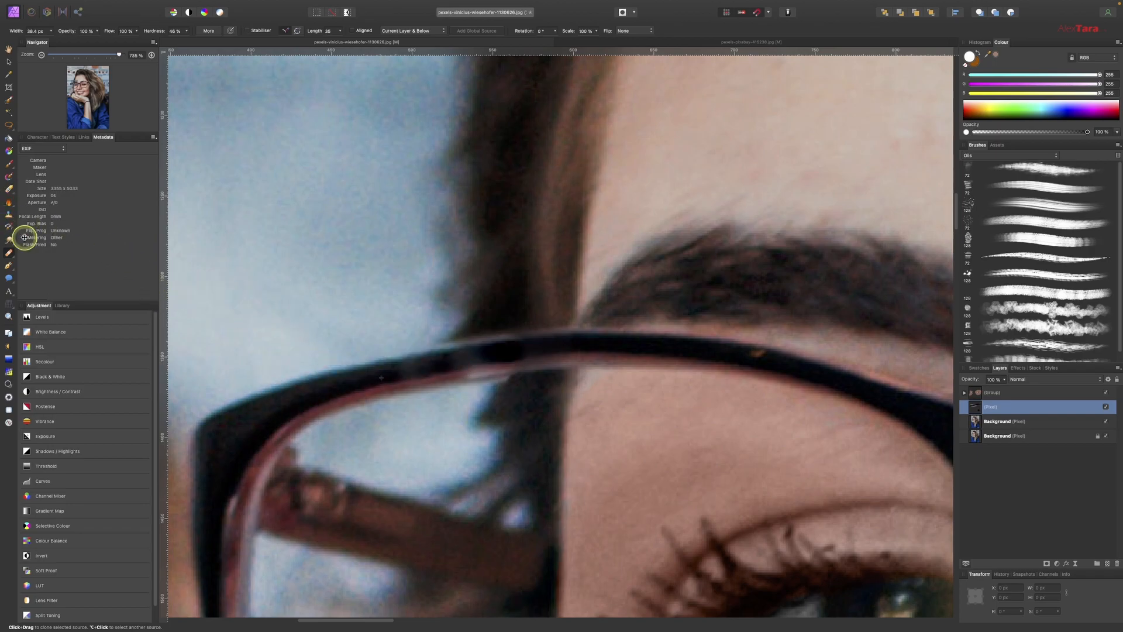
click(9, 206)
click(38, 221)
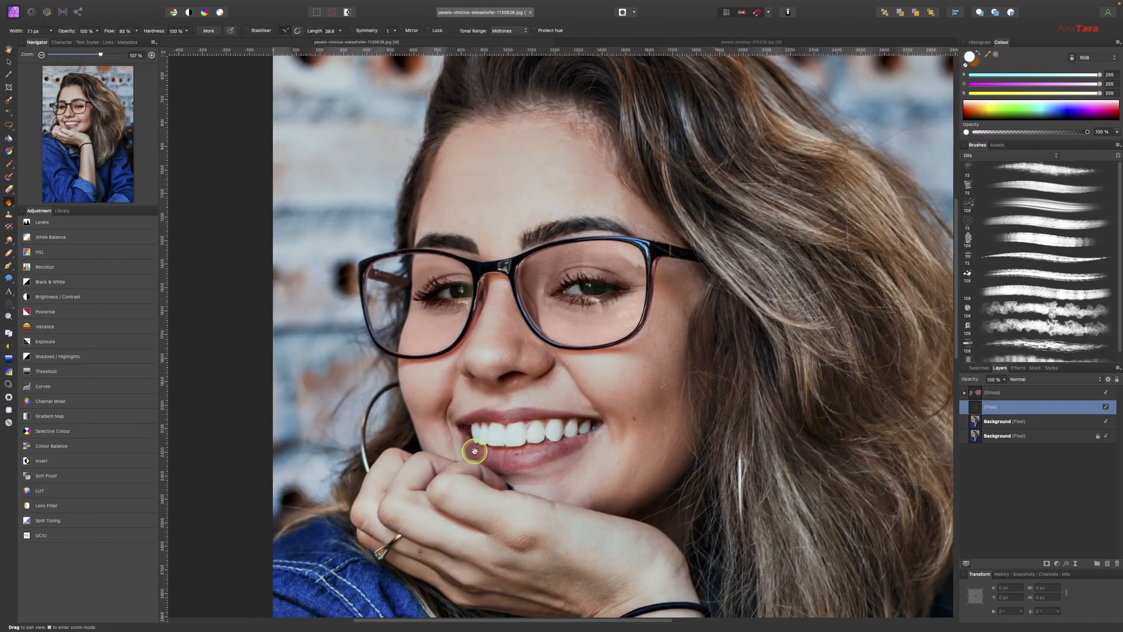
Step: Inpaint the dark mark and white speck on the finger beside the ring with the Inpainting Brush at about 28 px width
drag(474, 451, 476, 365)
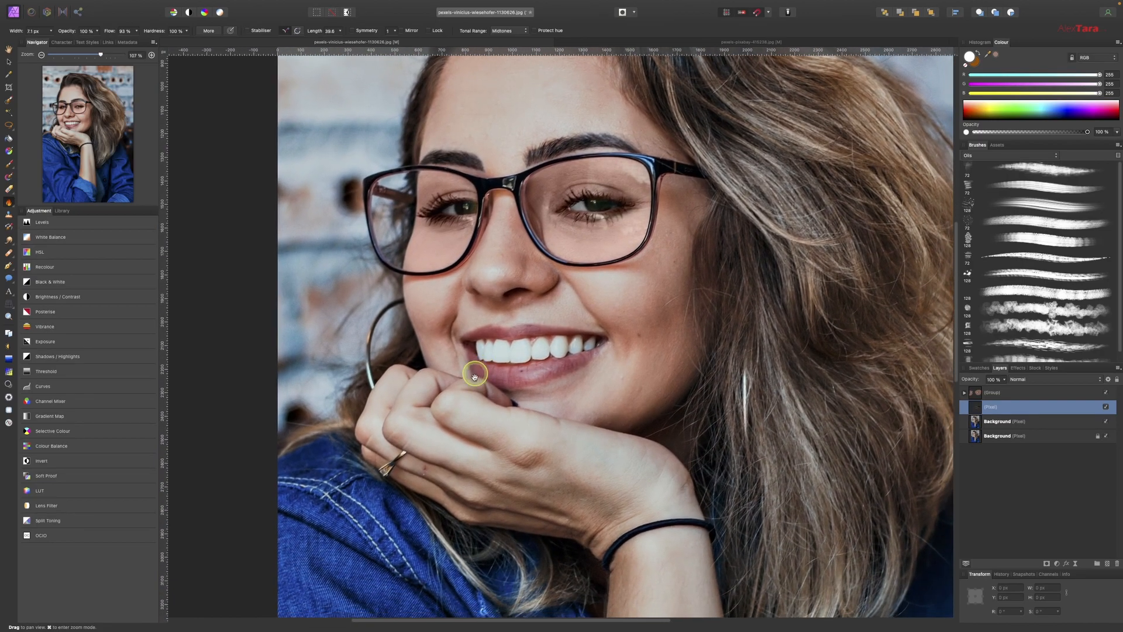
scroll(403, 472, up, 10)
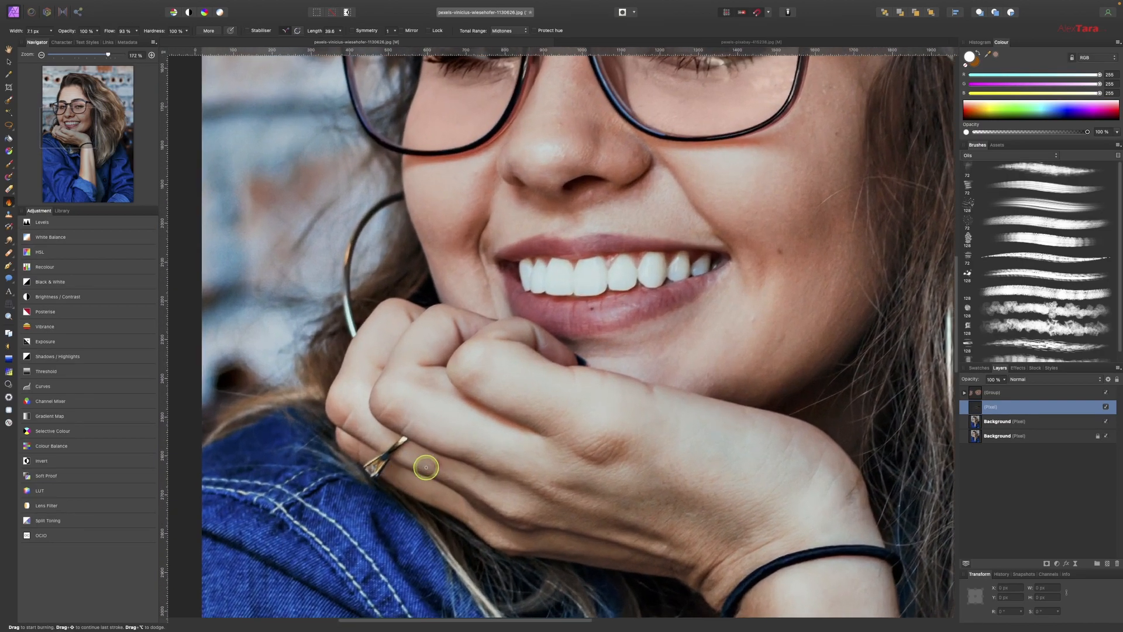
scroll(425, 480, up, 10)
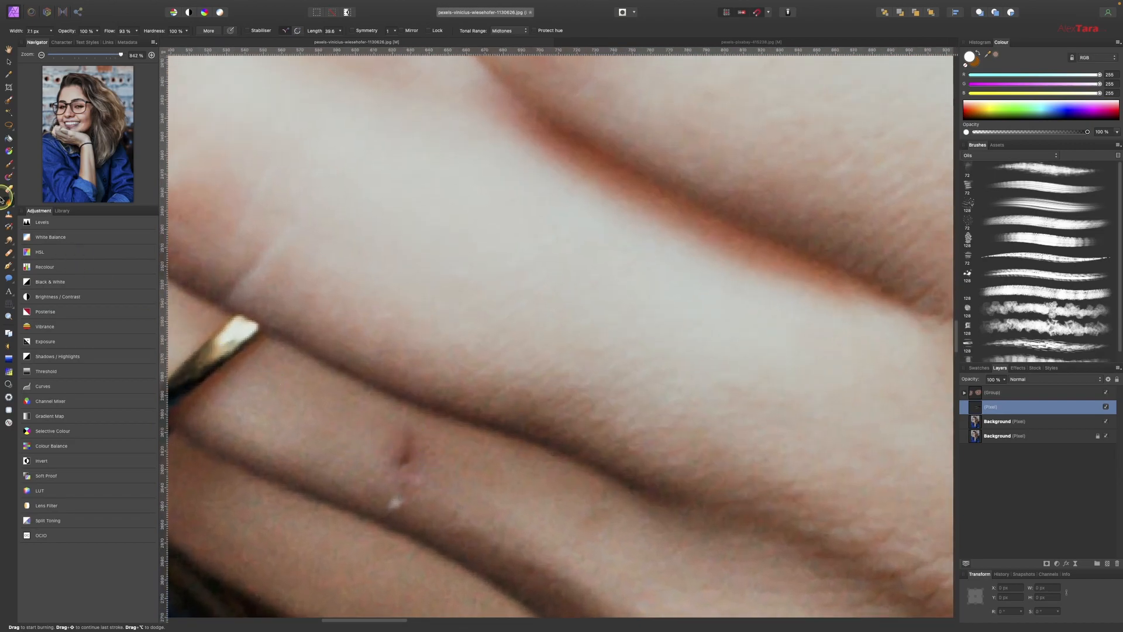
click(10, 261)
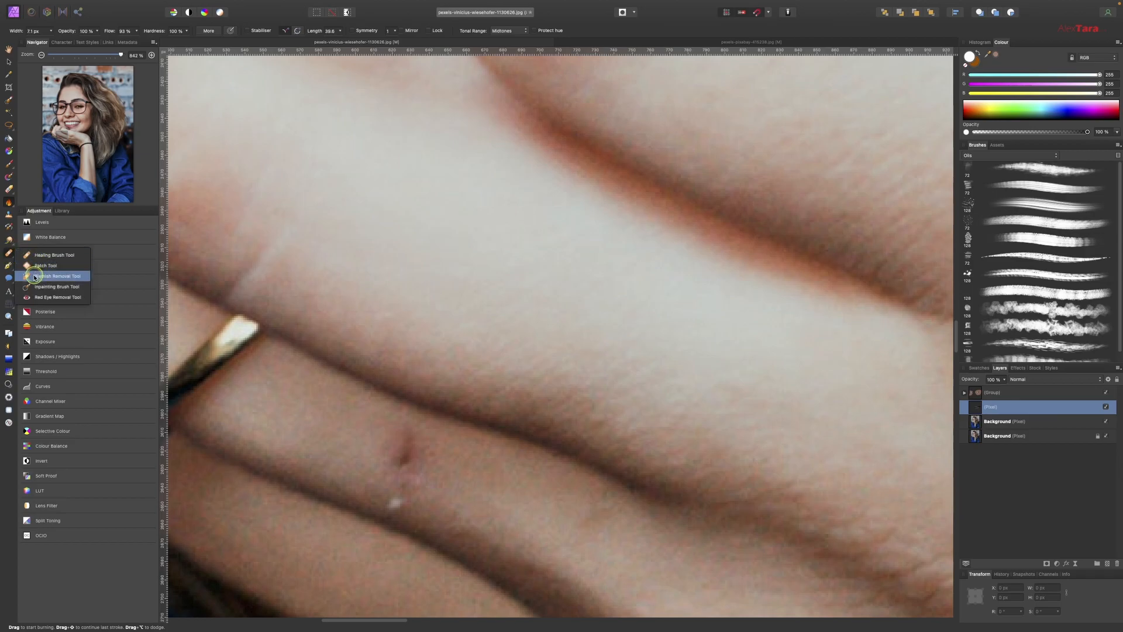
click(50, 257)
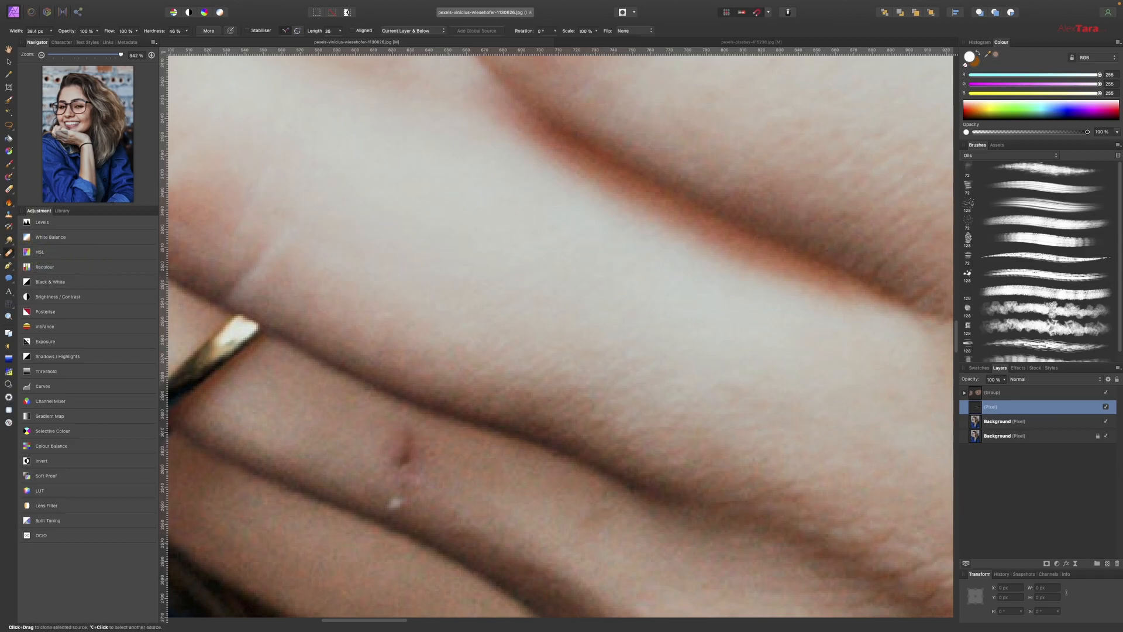
click(11, 256)
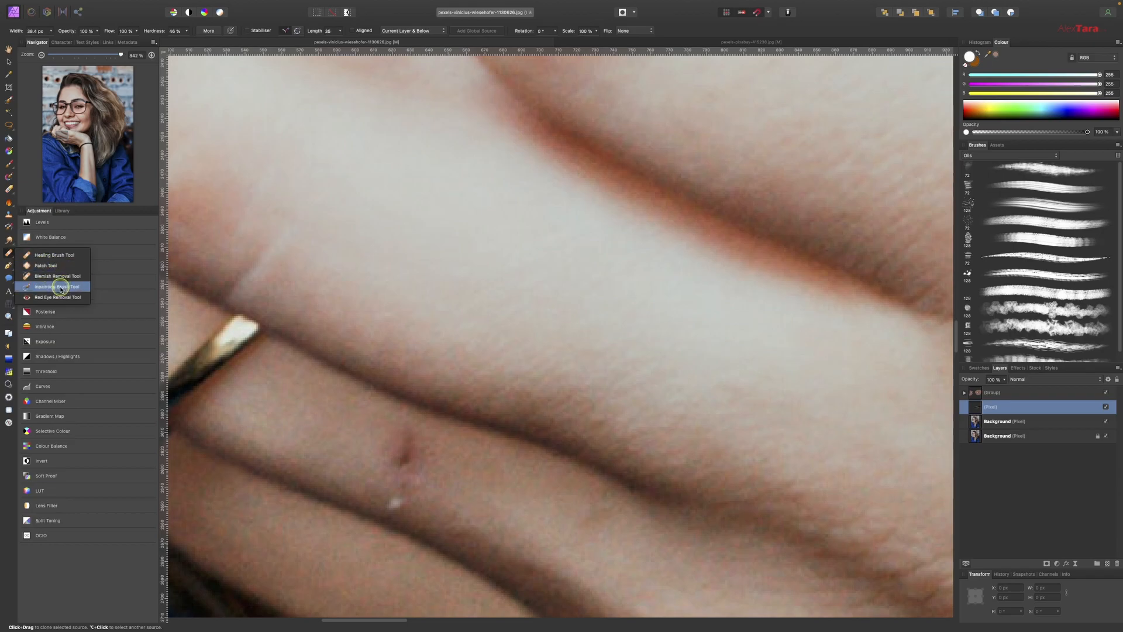
click(82, 288)
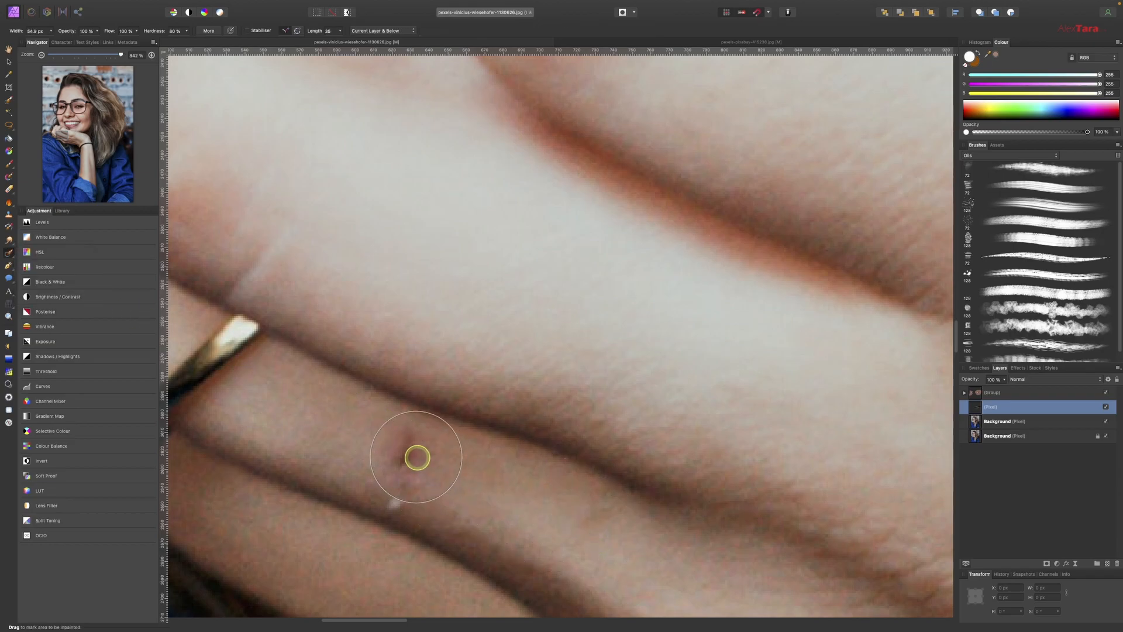
key(bracketleft)
key(bracketleft)
key(bracketleft)
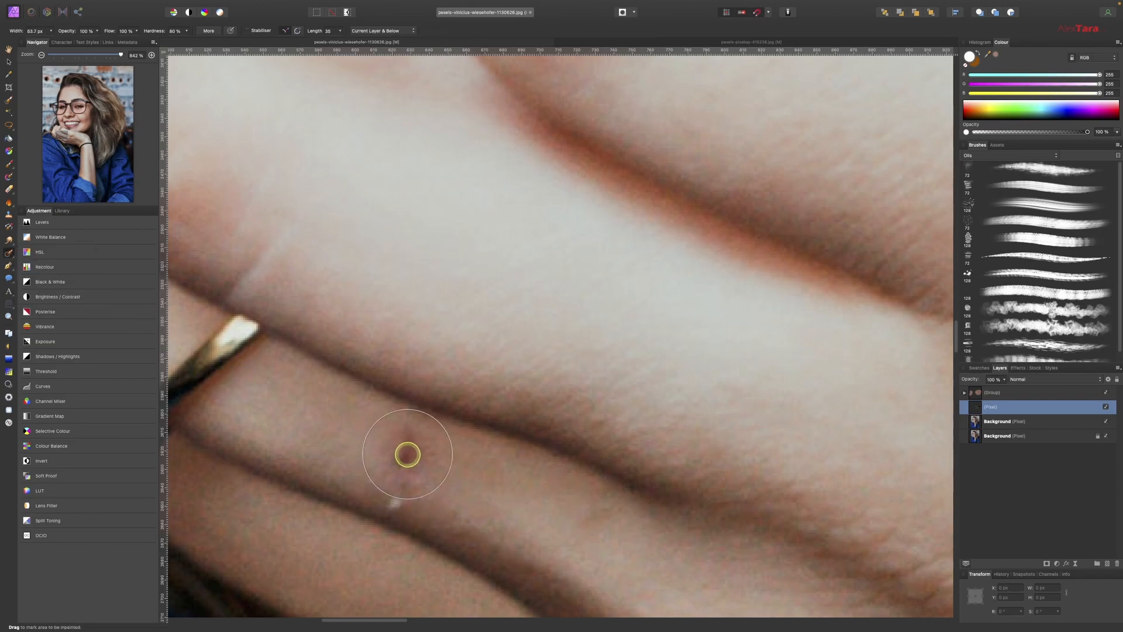
click(409, 447)
drag(410, 447, 397, 497)
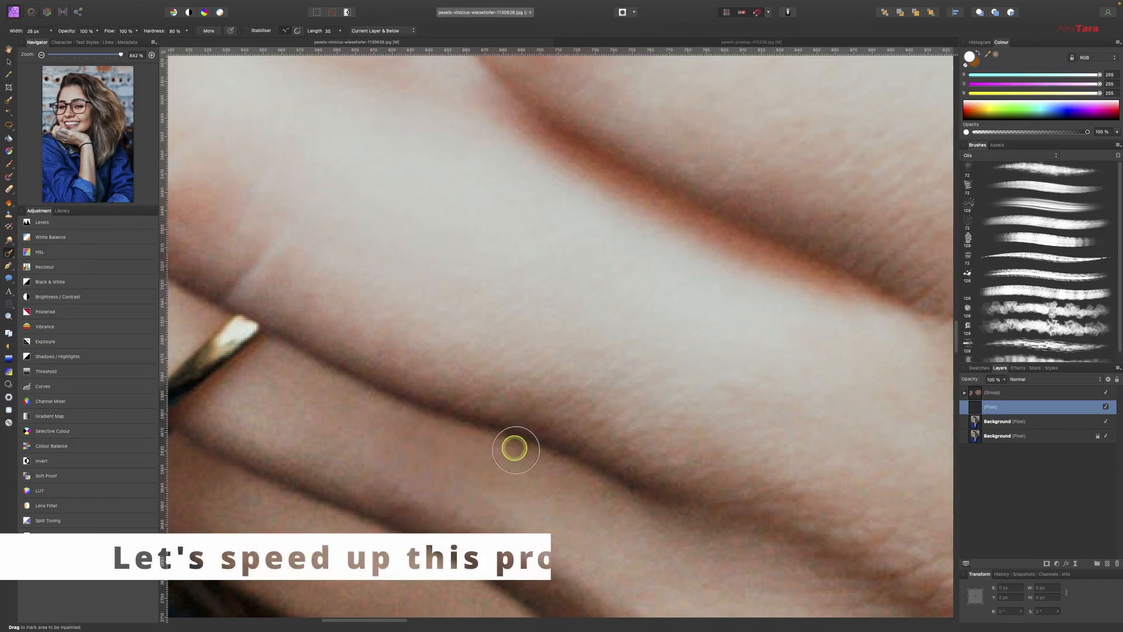
Step: Inpaint the dark spot on the lower lip and the small blemishes near the mouth
drag(514, 437, 712, 356)
drag(556, 370, 587, 388)
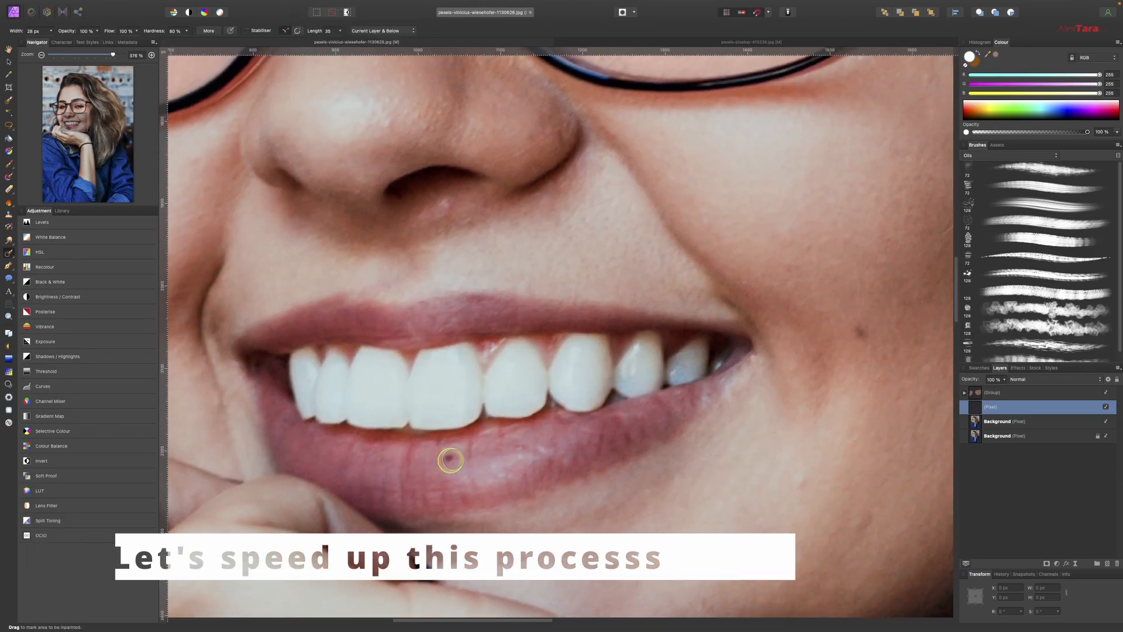
click(450, 460)
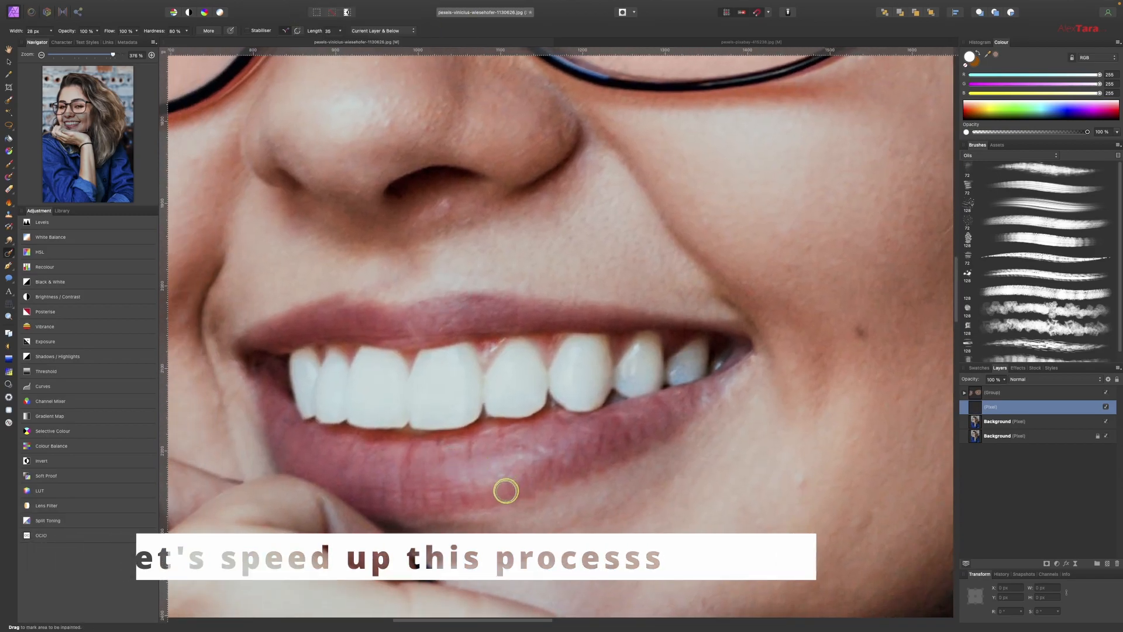
scroll(507, 489, right, 8)
scroll(506, 489, down, 3)
click(628, 436)
drag(611, 429, 609, 434)
Step: Inpaint the small dark spot on the outer cheek beside the hair and nearby blemishes
scroll(596, 438, right, 5)
scroll(596, 438, up, 5)
drag(689, 248, 574, 321)
drag(691, 260, 669, 353)
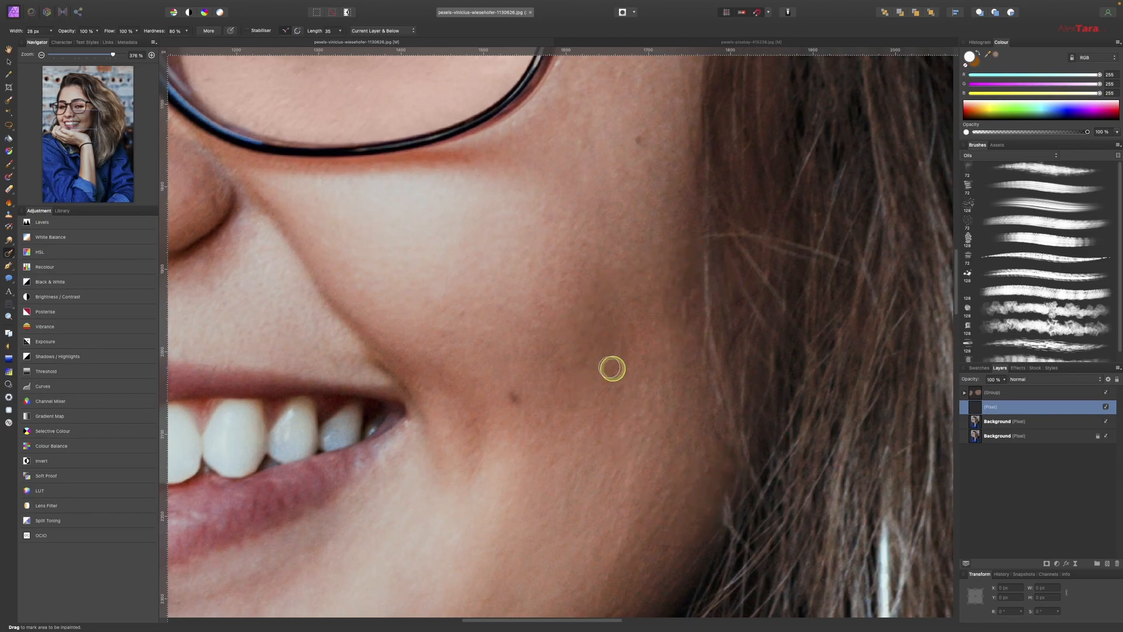
mouse_move(537, 269)
mouse_down()
mouse_move(696, 441)
mouse_move(699, 262)
mouse_move(757, 211)
mouse_up()
mouse_move(780, 261)
mouse_down()
mouse_move(725, 341)
mouse_move(589, 438)
mouse_up()
click(655, 293)
drag(527, 187, 514, 192)
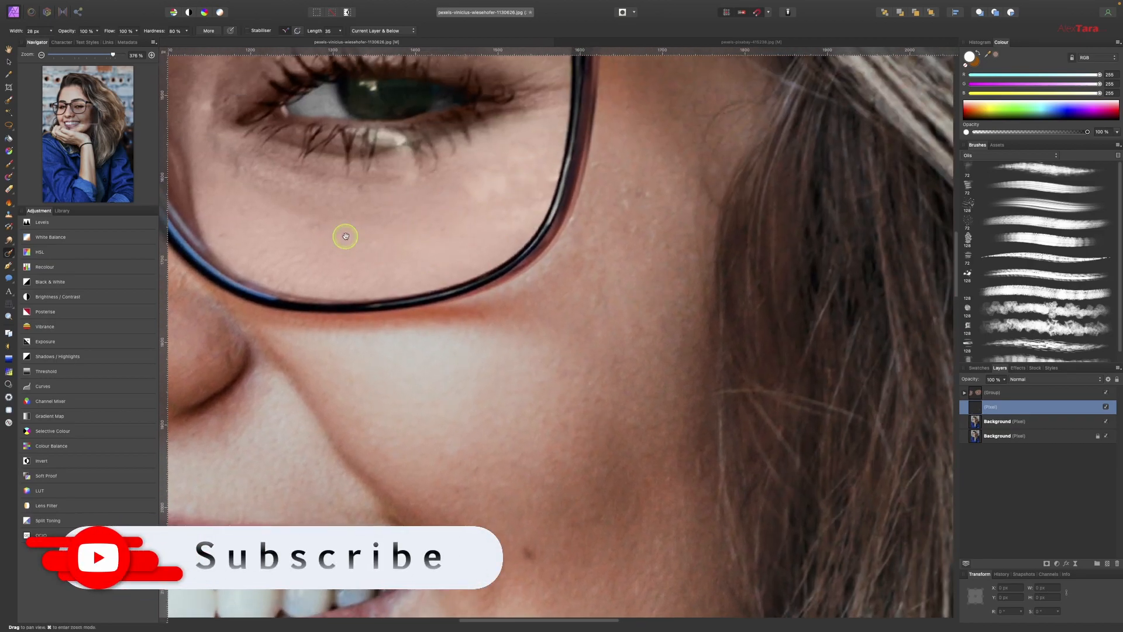
Step: Inpaint the small blemishes on the nose and on the forehead above the eyebrow
drag(346, 241, 838, 314)
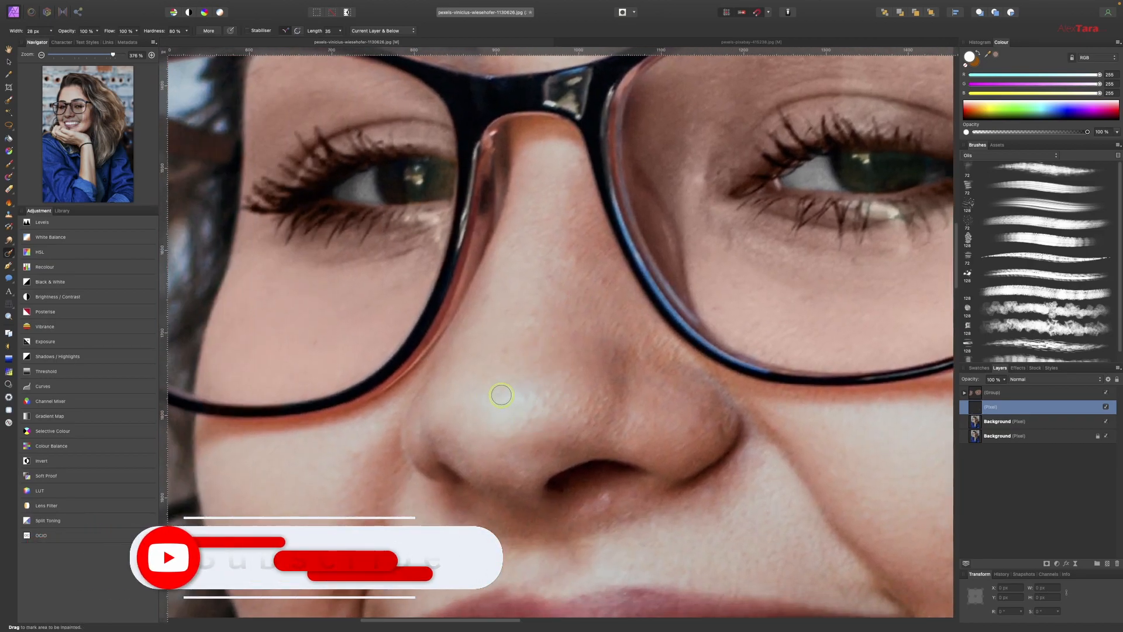
click(594, 406)
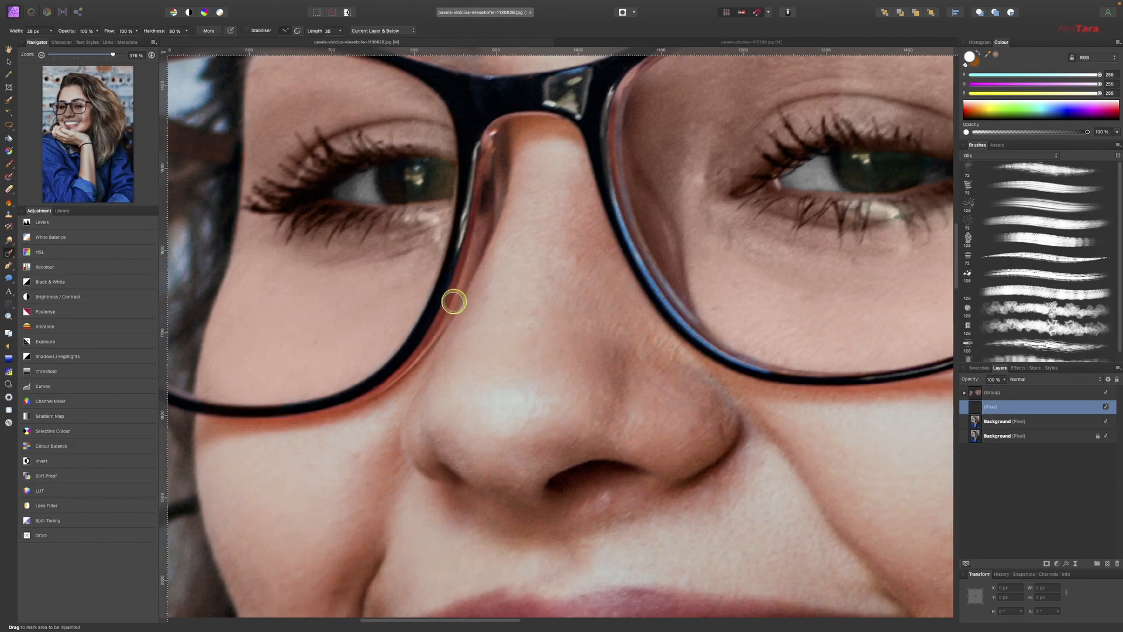
drag(274, 542, 386, 549)
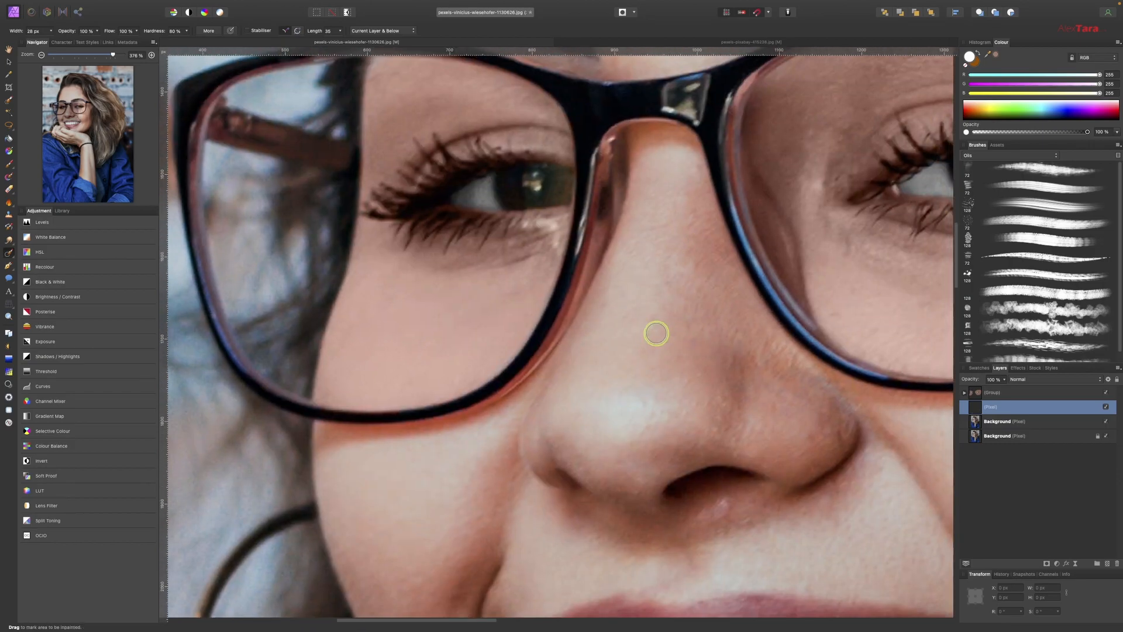
drag(641, 272, 556, 365)
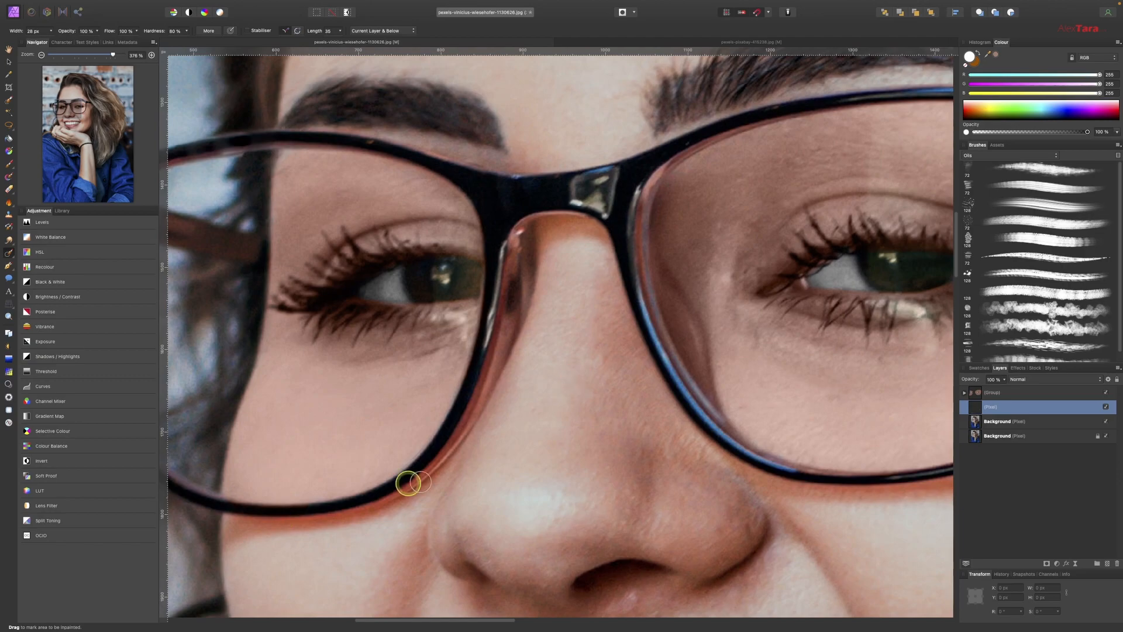
scroll(570, 506, up, 10)
scroll(570, 506, right, 7)
click(602, 253)
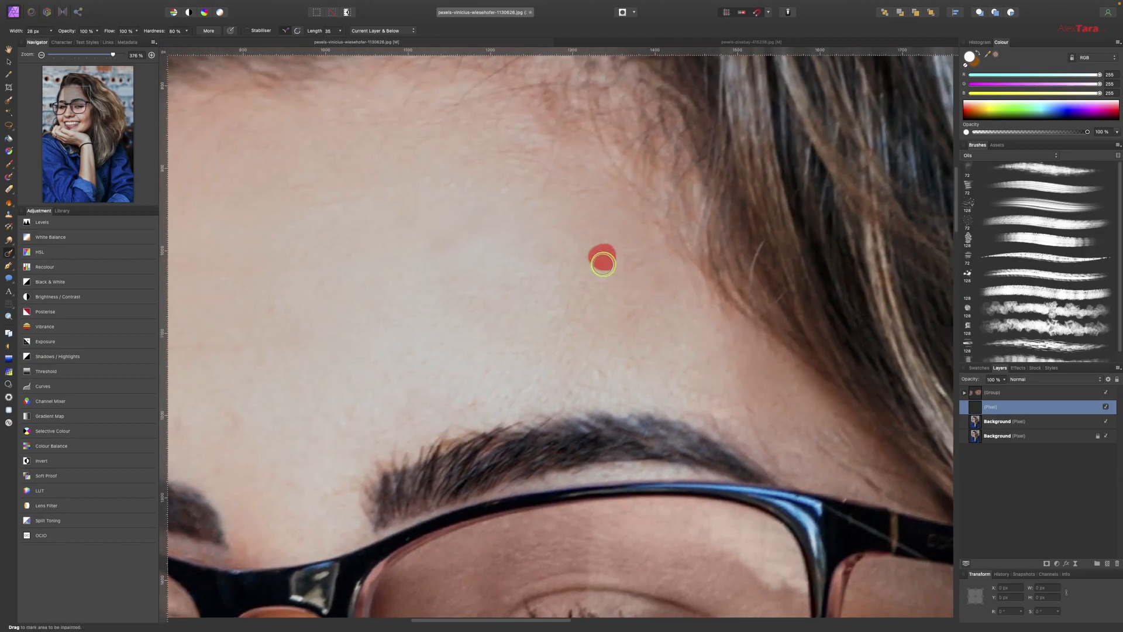
Step: Inpaint the small marks on the side of the nose near the nostril
scroll(662, 396, down, 6)
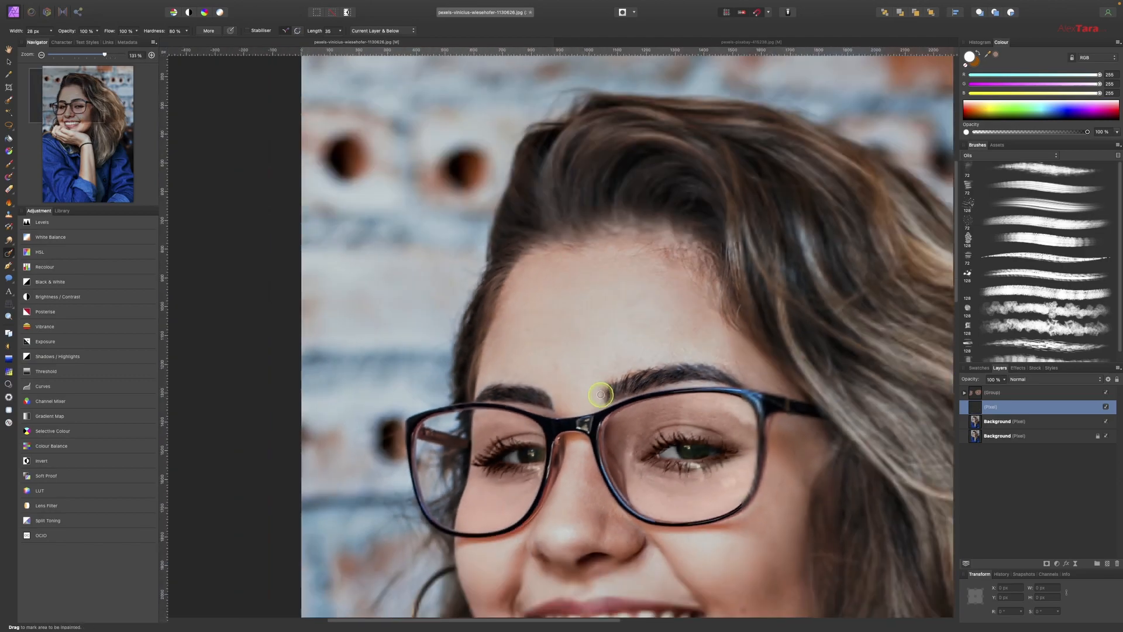
scroll(614, 403, right, 2)
scroll(614, 404, down, 1)
scroll(689, 454, down, 1)
scroll(576, 520, up, 10)
drag(595, 479, 586, 498)
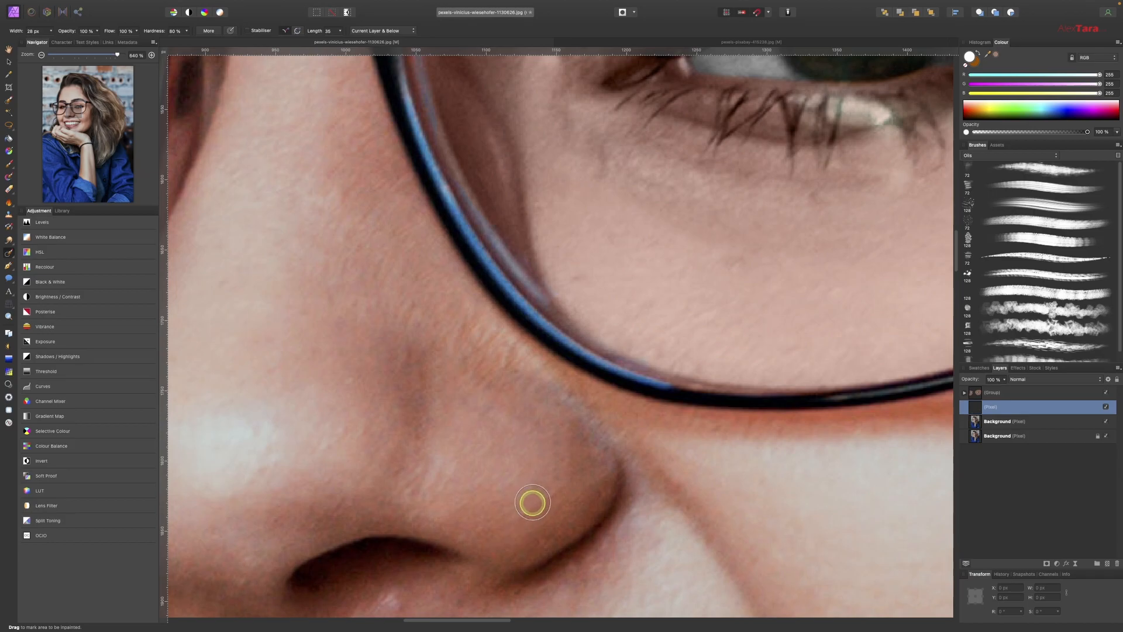
Step: Inpaint the stray hairs against the blurred wall on the earring side of the head
scroll(538, 504, down, 10)
scroll(358, 332, up, 6)
drag(390, 328, 345, 367)
drag(365, 464, 319, 385)
scroll(257, 442, down, 6)
scroll(257, 442, left, 5)
drag(520, 242, 482, 256)
Step: Inpaint the loose hairs in the blurred background between the earring, the hand and the denim shoulder
scroll(415, 245, down, 5)
scroll(415, 245, right, 2)
drag(421, 455, 451, 357)
drag(423, 384, 462, 338)
drag(360, 445, 326, 475)
Step: Inpaint the stray hairs that stick out over the denim jacket and dark background beside the long hair
scroll(421, 396, down, 10)
scroll(389, 238, right, 3)
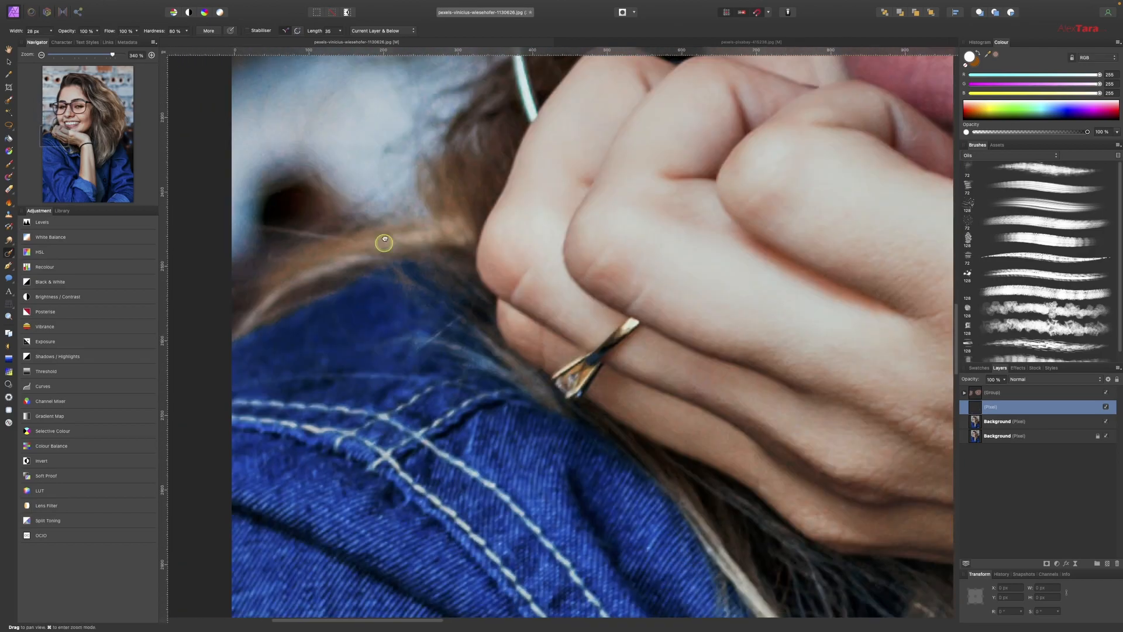
scroll(450, 409, down, 15)
scroll(451, 409, right, 10)
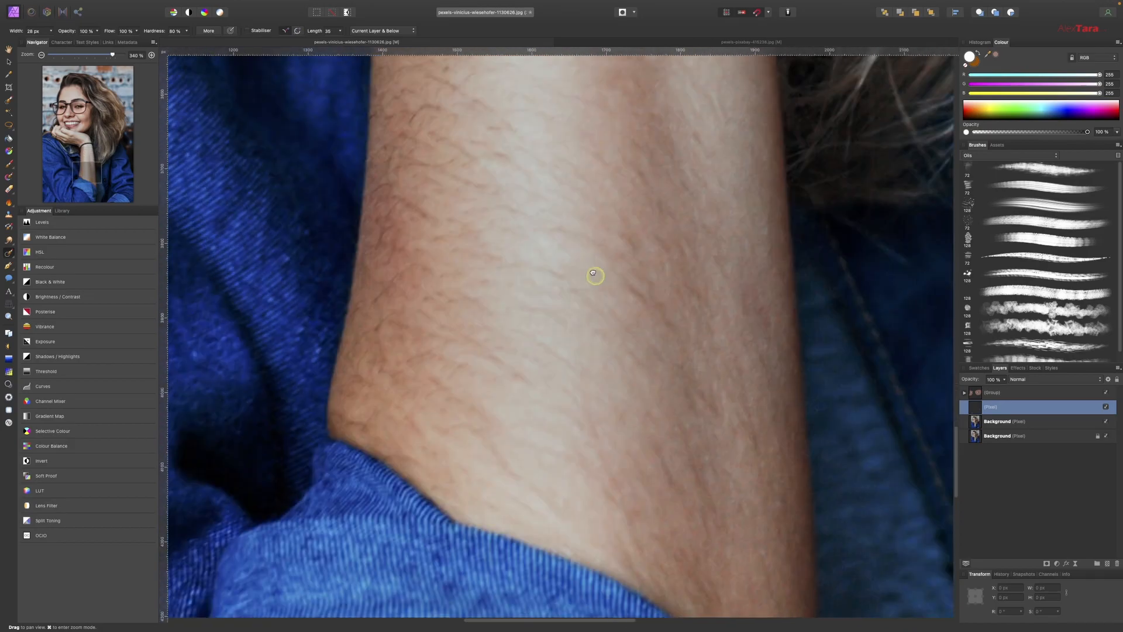
scroll(593, 273, up, 10)
scroll(593, 273, right, 10)
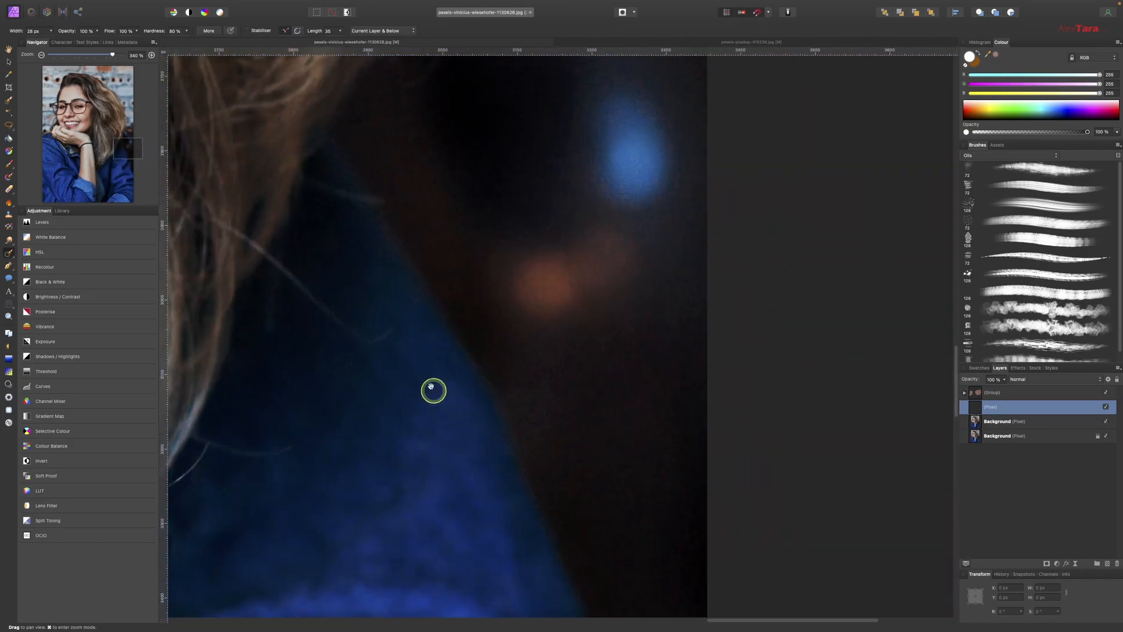
drag(485, 380, 591, 439)
drag(481, 563, 392, 563)
scroll(491, 499, up, 4)
drag(559, 405, 482, 392)
drag(446, 462, 431, 472)
Step: Inpaint the flyaway hairs along the outer edge of the long hair, working up from the dark background
scroll(424, 531, up, 5)
drag(496, 371, 471, 453)
drag(549, 324, 500, 338)
scroll(503, 345, up, 5)
drag(613, 377, 566, 403)
drag(615, 313, 578, 312)
scroll(578, 333, up, 5)
drag(576, 355, 693, 380)
scroll(631, 425, up, 4)
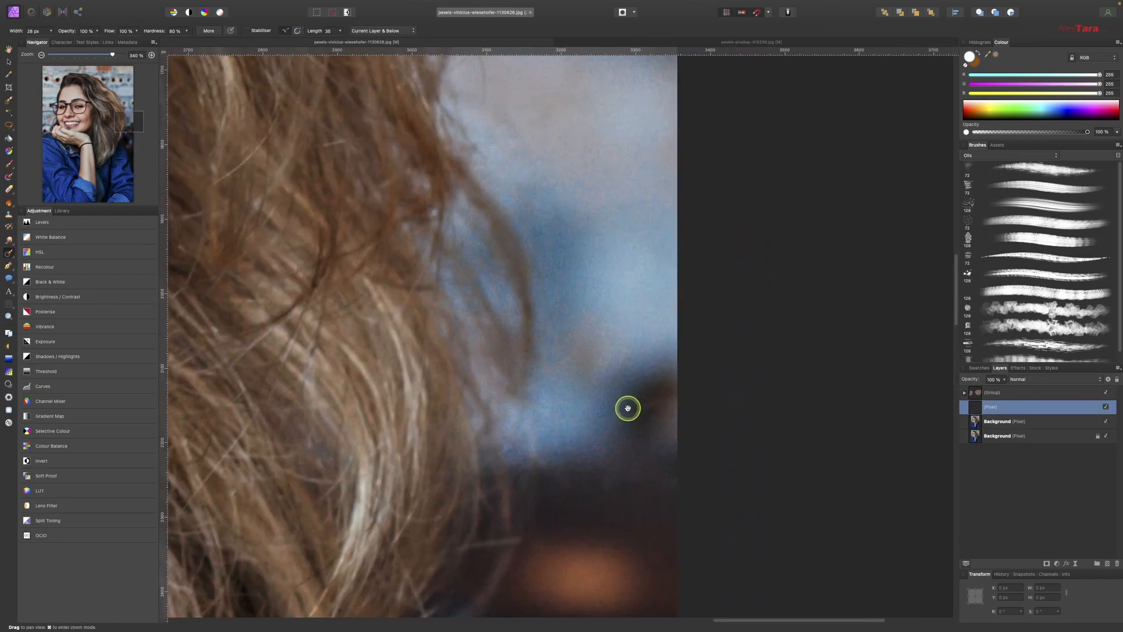
Step: Inpaint the loose hairs against the bluish brick wall beside the upper part of the long hair
scroll(539, 410, up, 5)
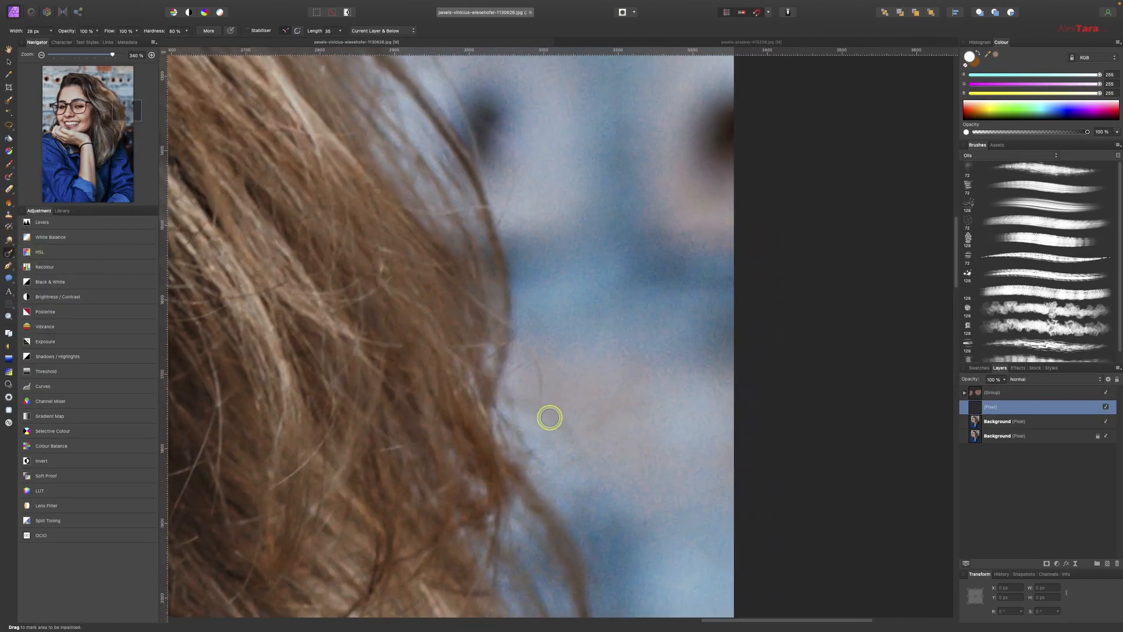
scroll(550, 319, up, 5)
drag(621, 332, 610, 393)
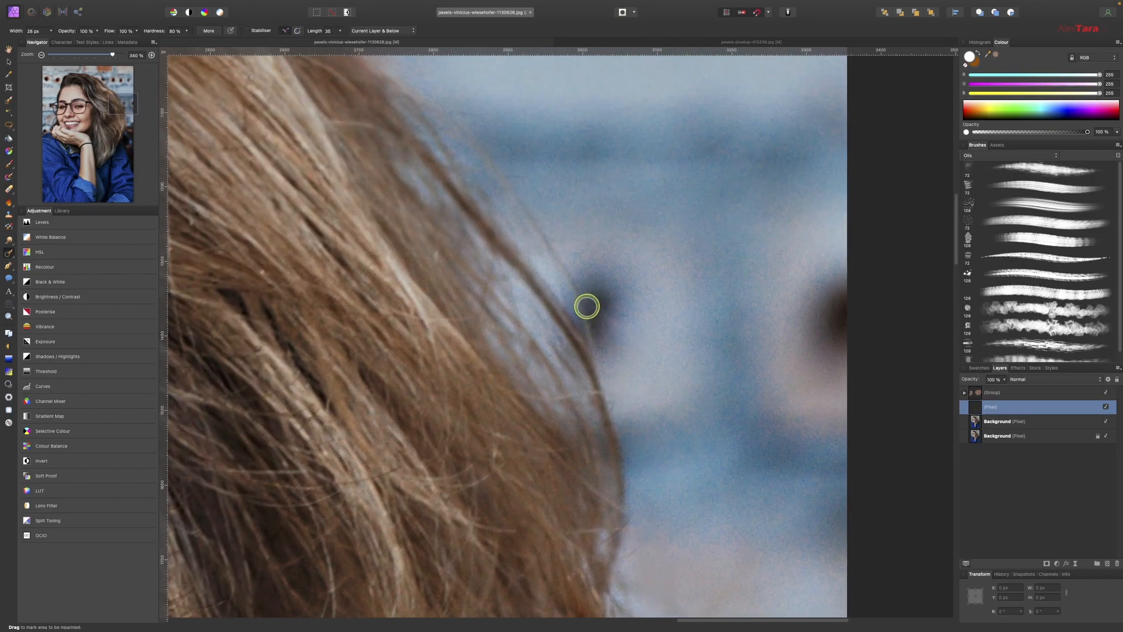
scroll(702, 411, up, 5)
scroll(701, 411, up, 5)
mouse_move(444, 276)
mouse_down()
mouse_move(566, 246)
mouse_move(562, 391)
mouse_up()
drag(393, 205, 554, 251)
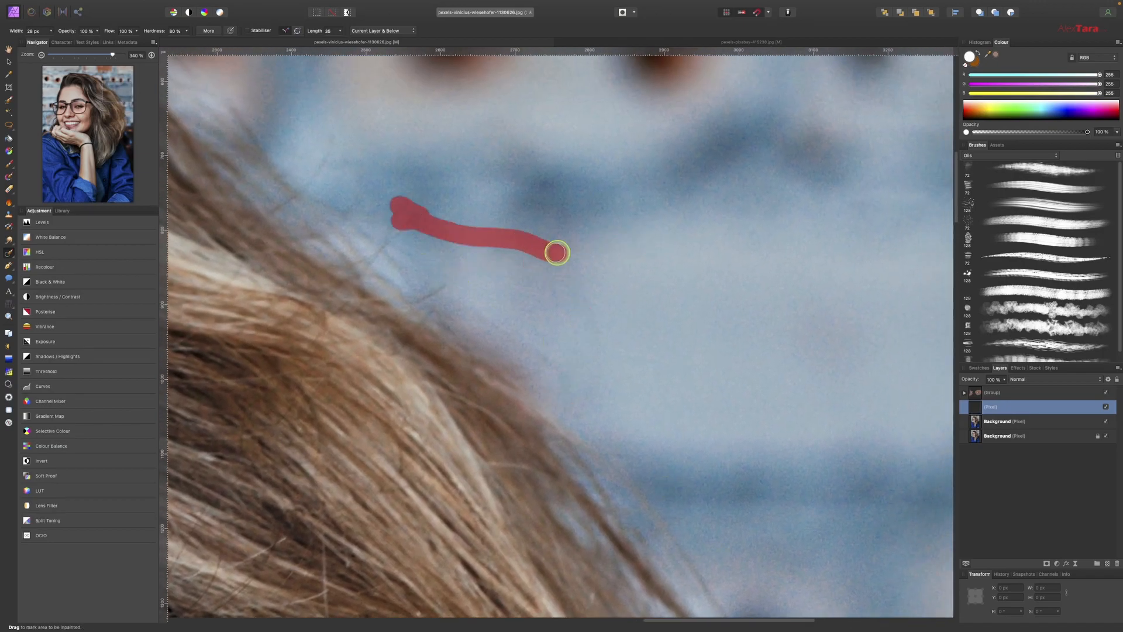
Step: Inpaint the flyaway hairs over the wall along the slope of the hair up to the crown
scroll(534, 363, up, 5)
mouse_move(455, 268)
mouse_down()
mouse_move(556, 316)
mouse_move(725, 448)
mouse_up()
scroll(594, 351, up, 5)
drag(750, 389, 665, 380)
scroll(461, 343, up, 5)
mouse_move(383, 370)
mouse_down()
mouse_move(525, 322)
mouse_move(593, 393)
mouse_up()
drag(404, 345, 787, 323)
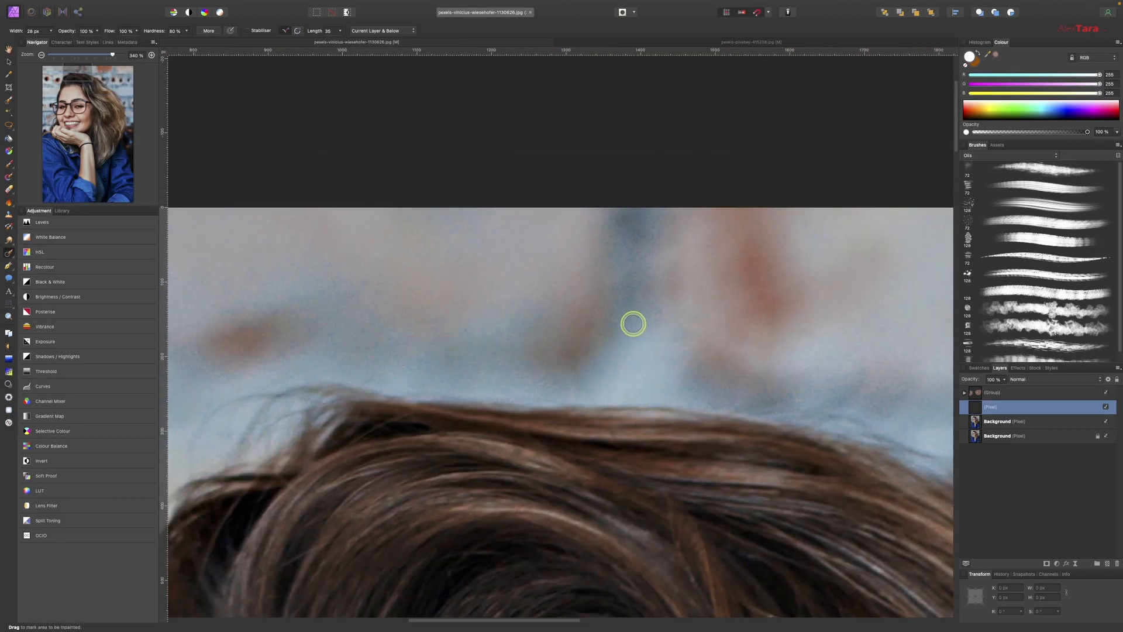
Step: Inpaint the stray hairs on the other side of the crown, working down the shorter hair edge
scroll(589, 369, left, 5)
scroll(590, 369, down, 5)
scroll(589, 369, left, 3)
drag(536, 334, 508, 446)
drag(536, 468, 494, 529)
drag(585, 310, 564, 415)
scroll(541, 474, down, 5)
drag(539, 274, 471, 500)
Step: Toggle the retouching group's visibility to compare the whole portrait with and without the glare correction
scroll(377, 343, down, 8)
scroll(376, 346, down, 2)
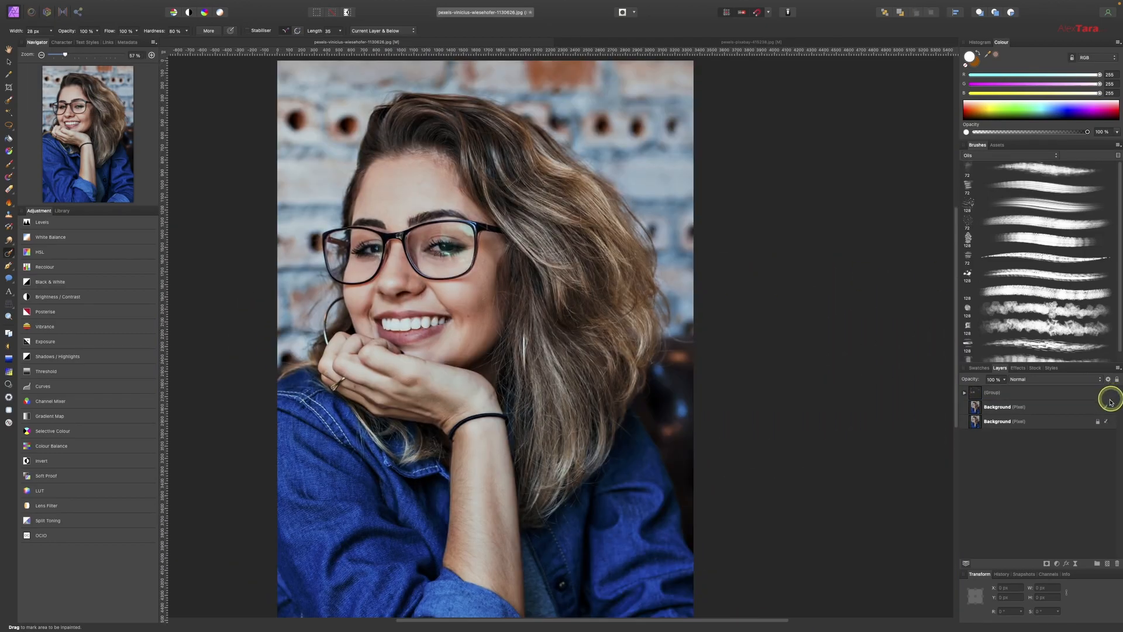
click(1106, 393)
click(1107, 393)
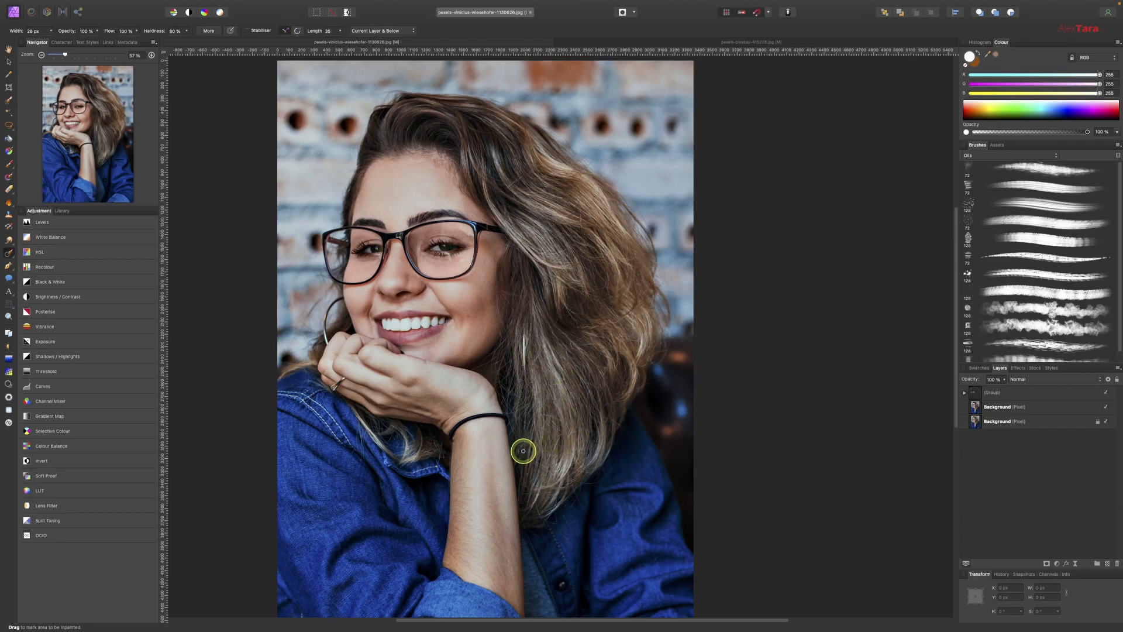
Step: Add a default Levels adjustment above the retouching group and lower its White Level slightly
click(1001, 393)
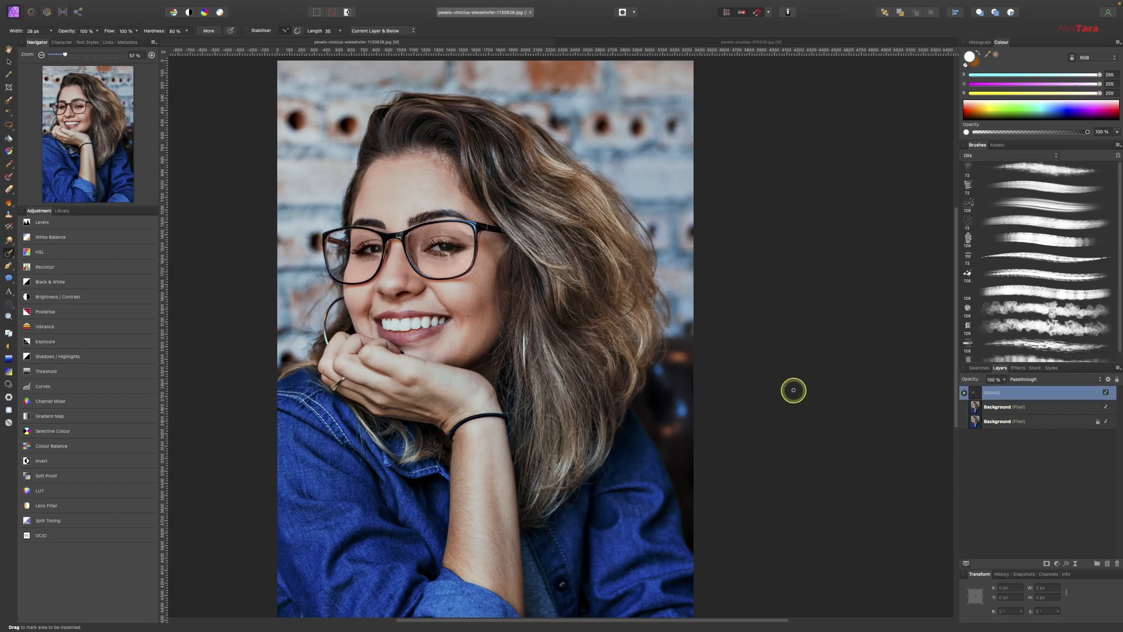
click(69, 223)
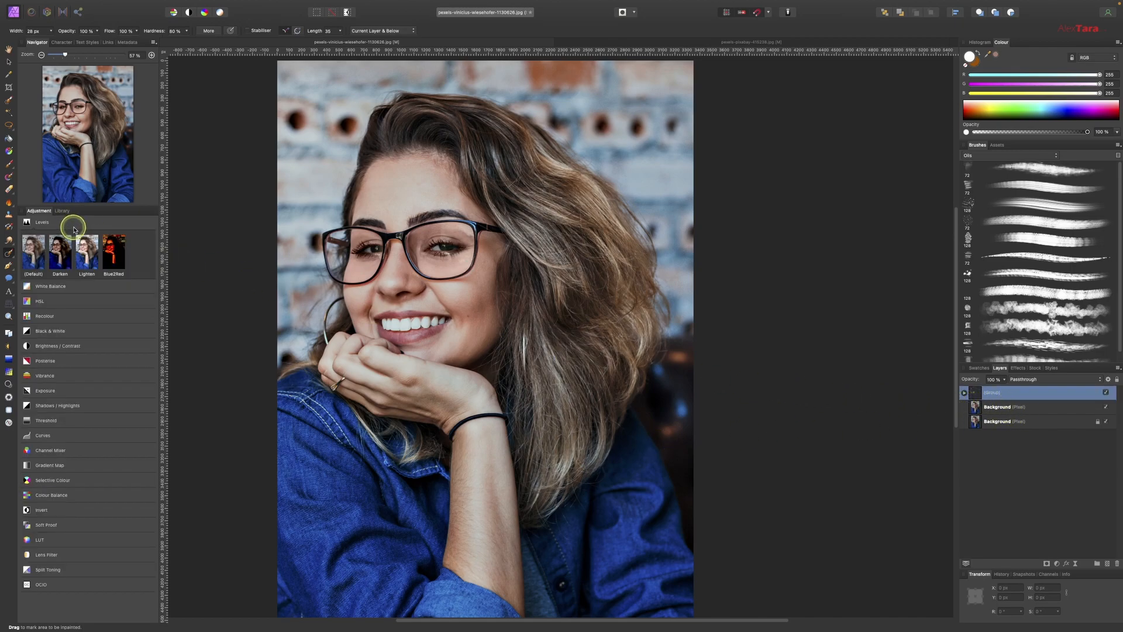
click(35, 252)
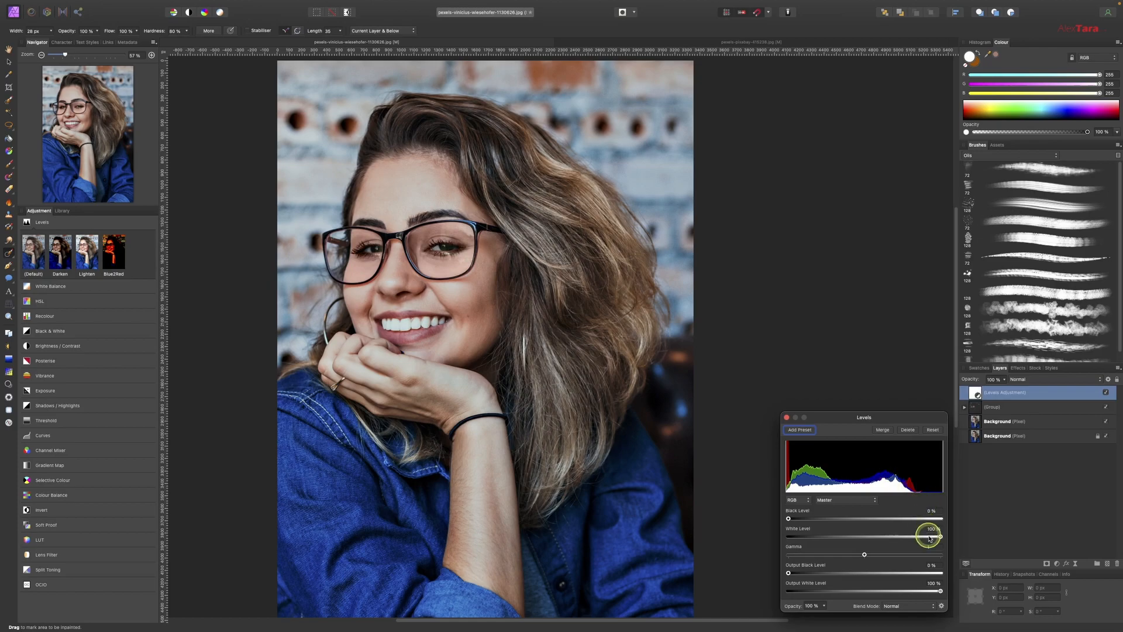
drag(934, 537, 927, 537)
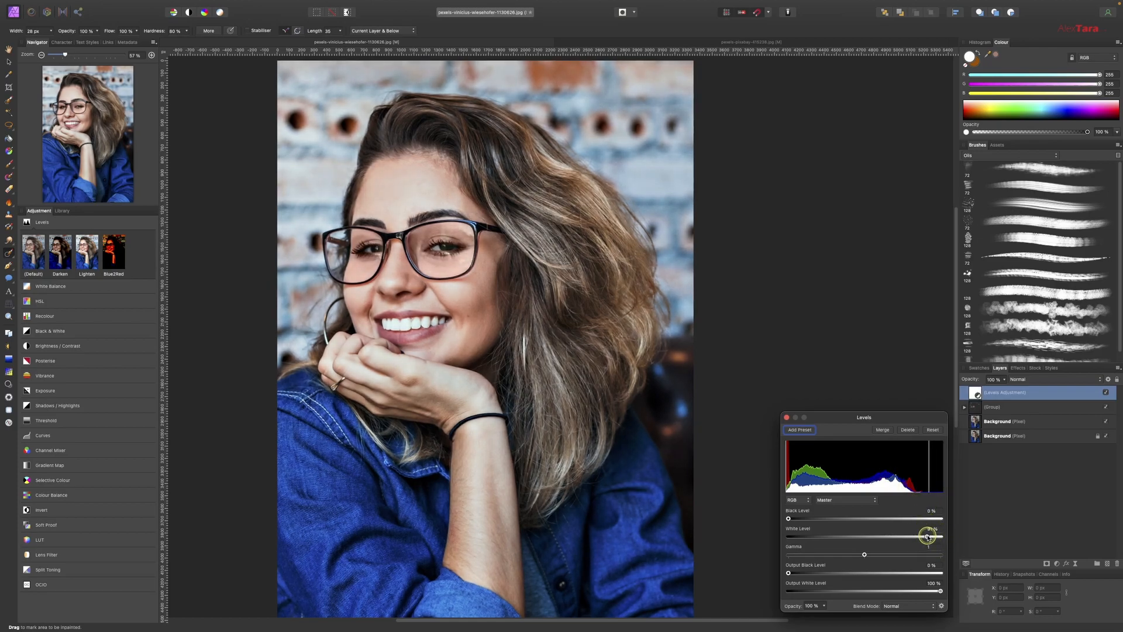
click(787, 418)
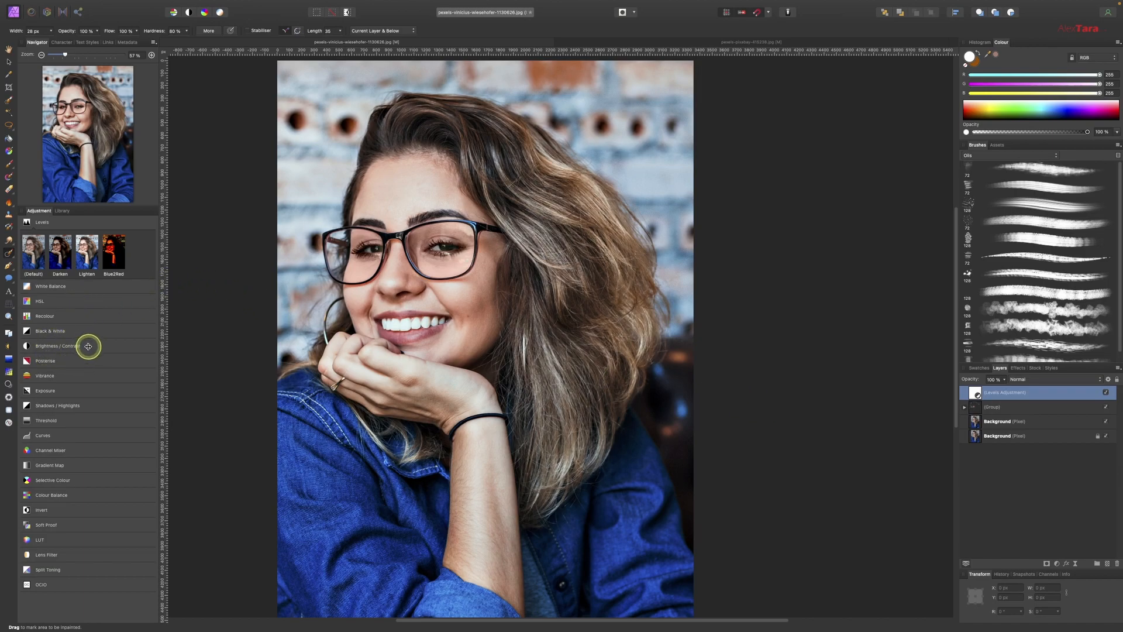
Step: Add a default Exposure adjustment and raise its exposure slightly to brighten the portrait
click(78, 390)
click(34, 420)
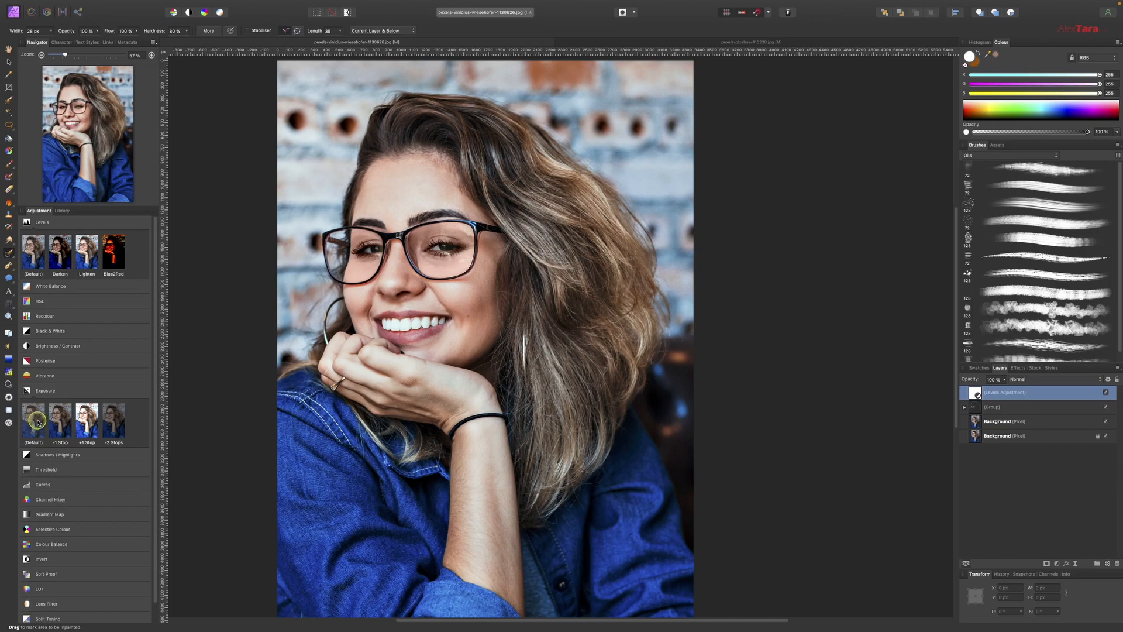
drag(853, 589, 854, 590)
click(786, 552)
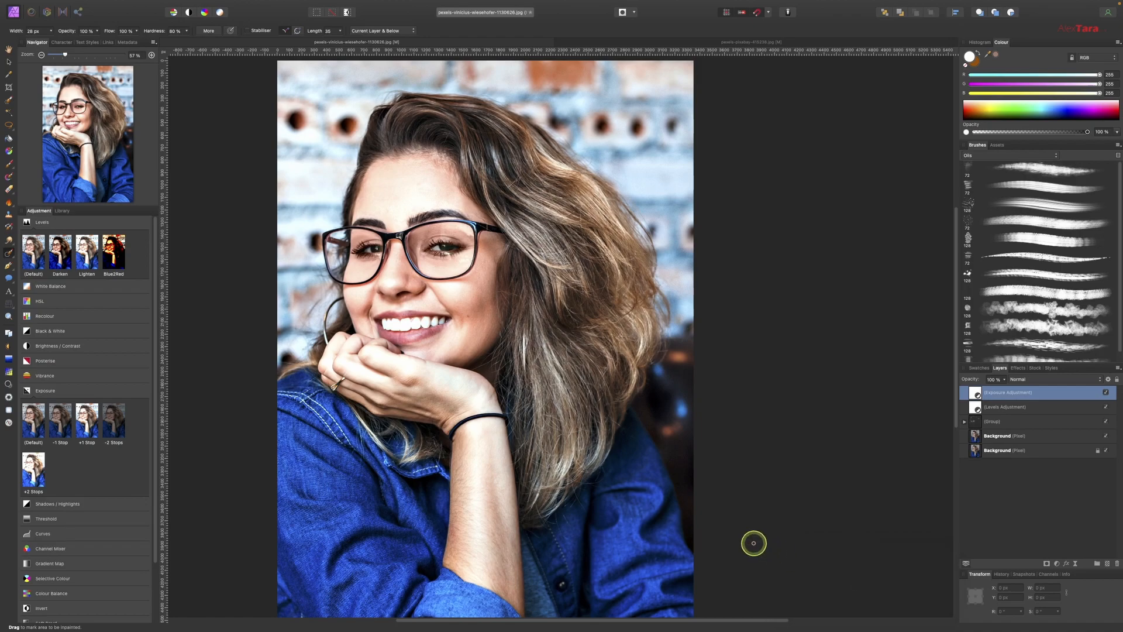
Step: Add a default Shadows / Highlights adjustment and lower its Shadows to about -35 %
click(83, 506)
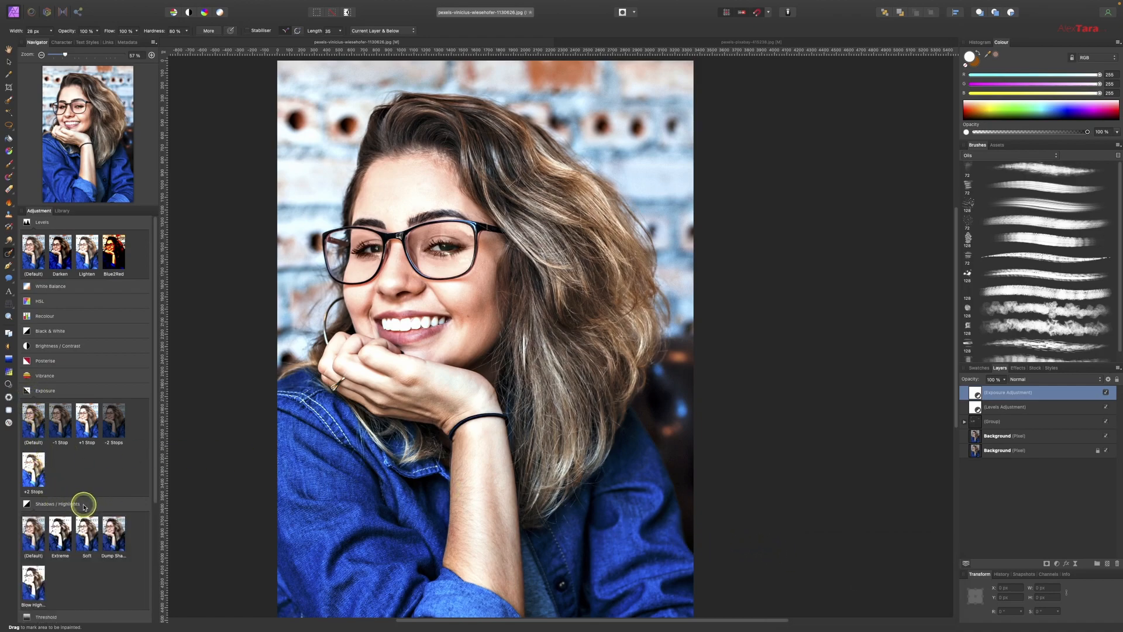
click(33, 534)
mouse_move(849, 576)
mouse_down()
mouse_move(825, 581)
mouse_move(862, 593)
mouse_move(828, 578)
mouse_up()
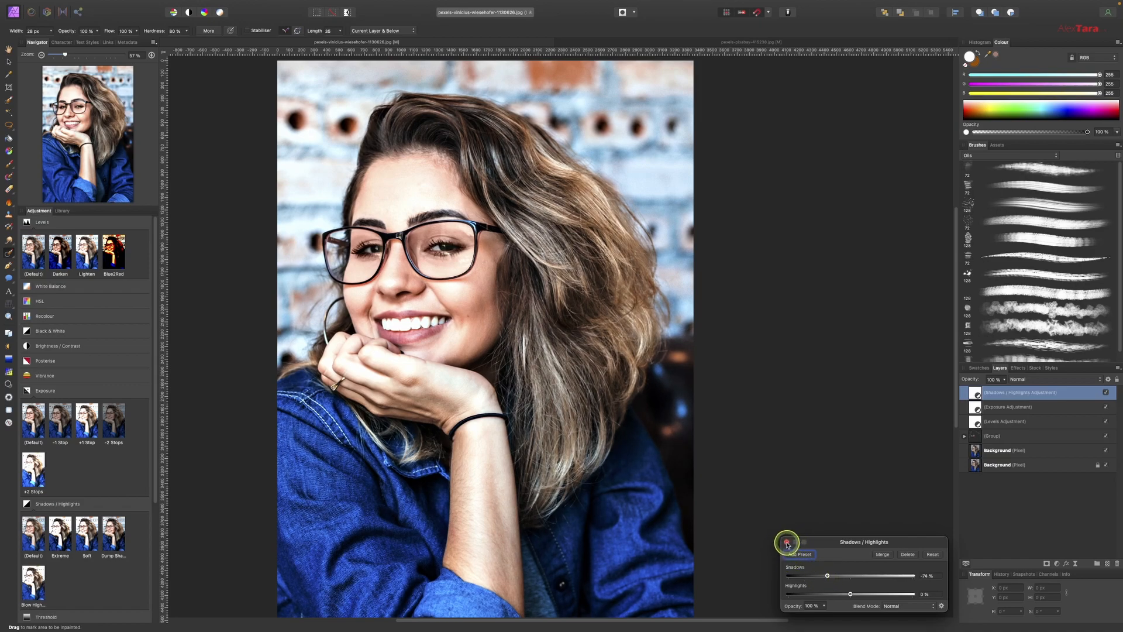
click(787, 543)
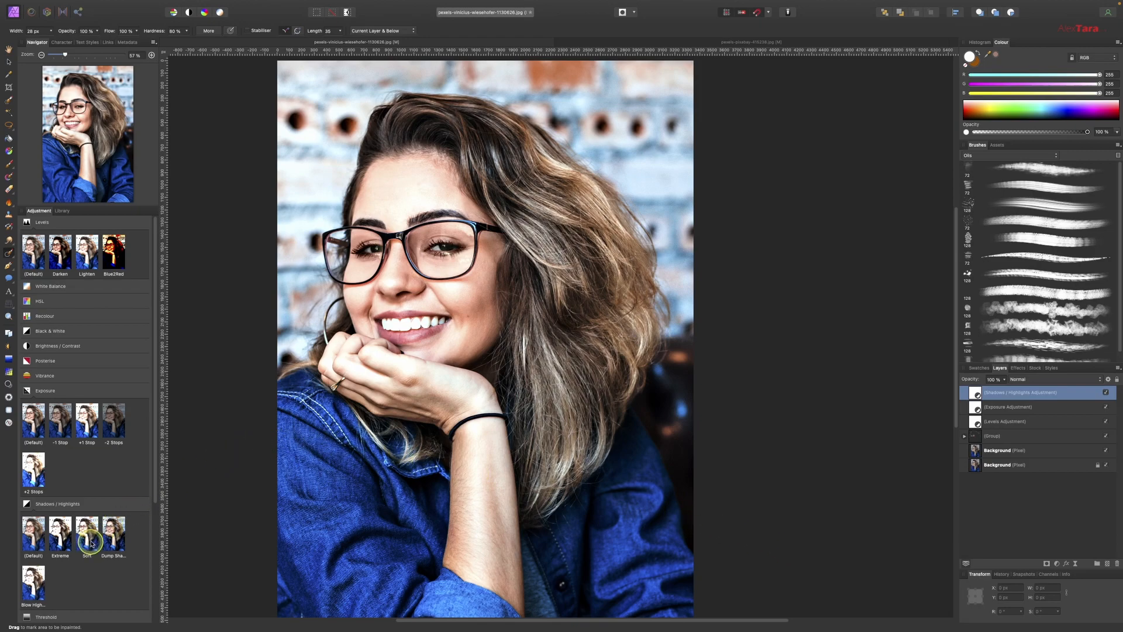
Step: Add a Curves adjustment with a gentle S-curve through about X 0.703, Y 0.73 and X 0.205, Y 0.187
drag(155, 408, 162, 554)
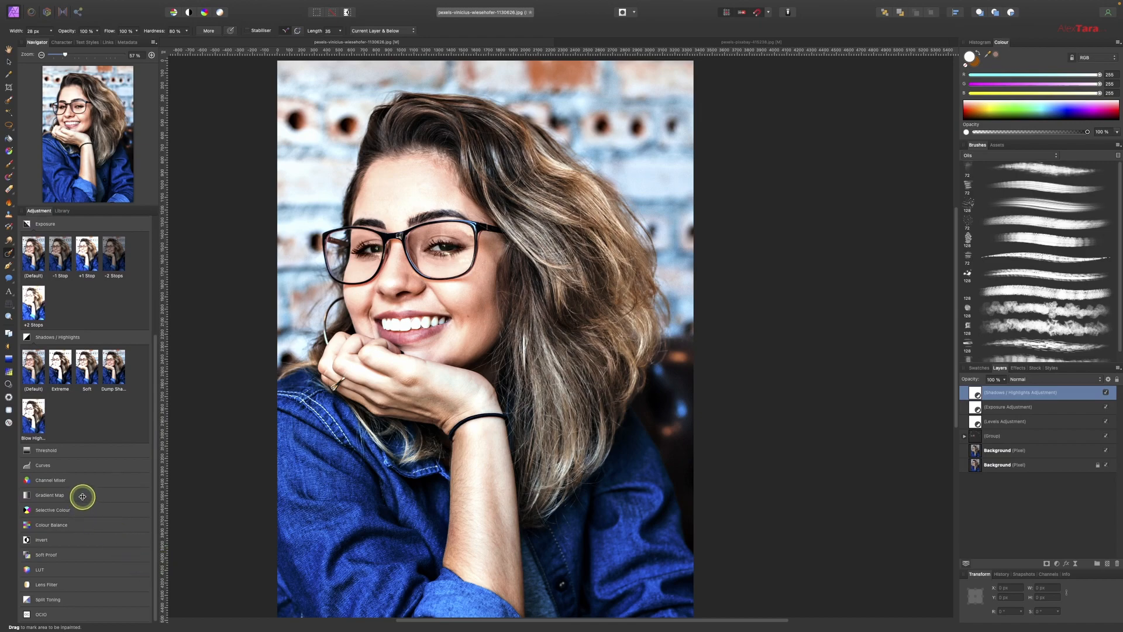
click(62, 468)
click(34, 496)
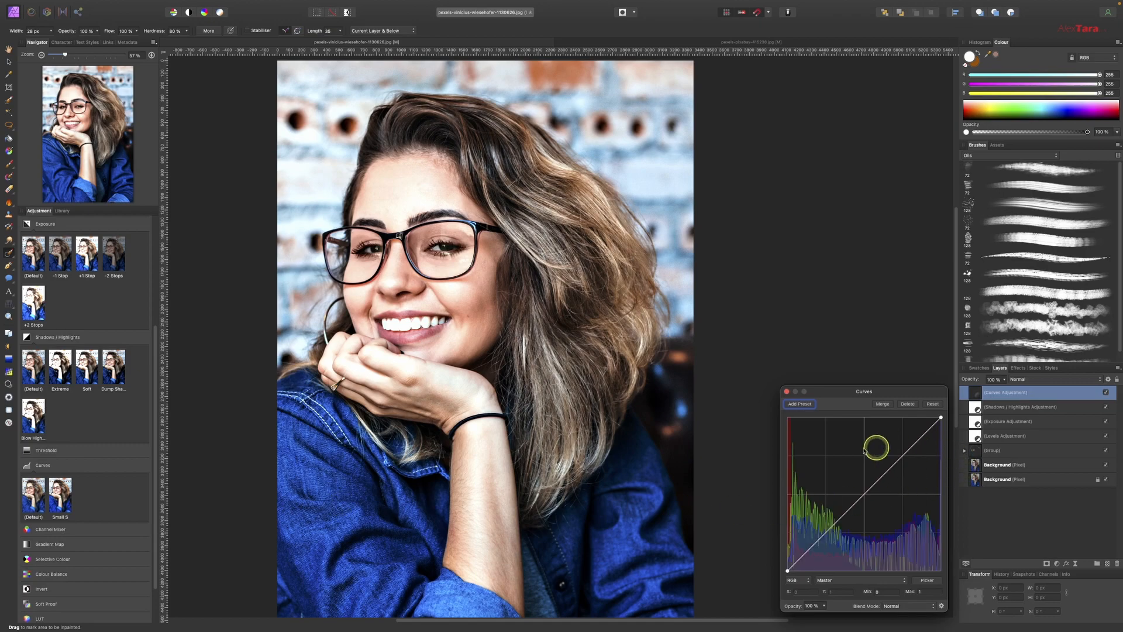
click(896, 459)
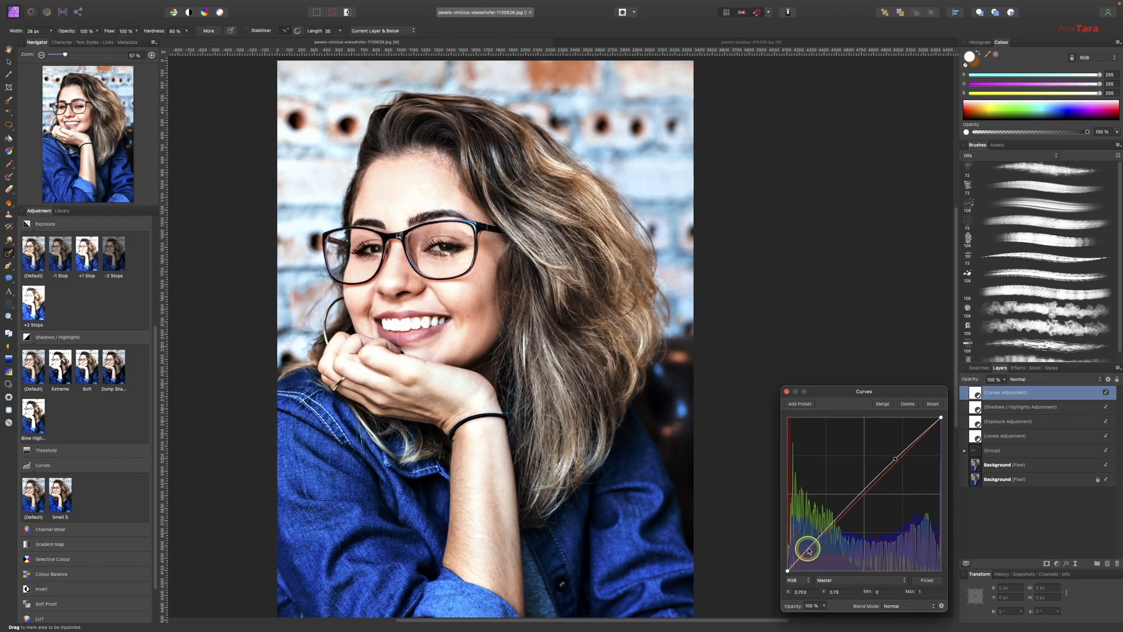
drag(811, 546, 825, 547)
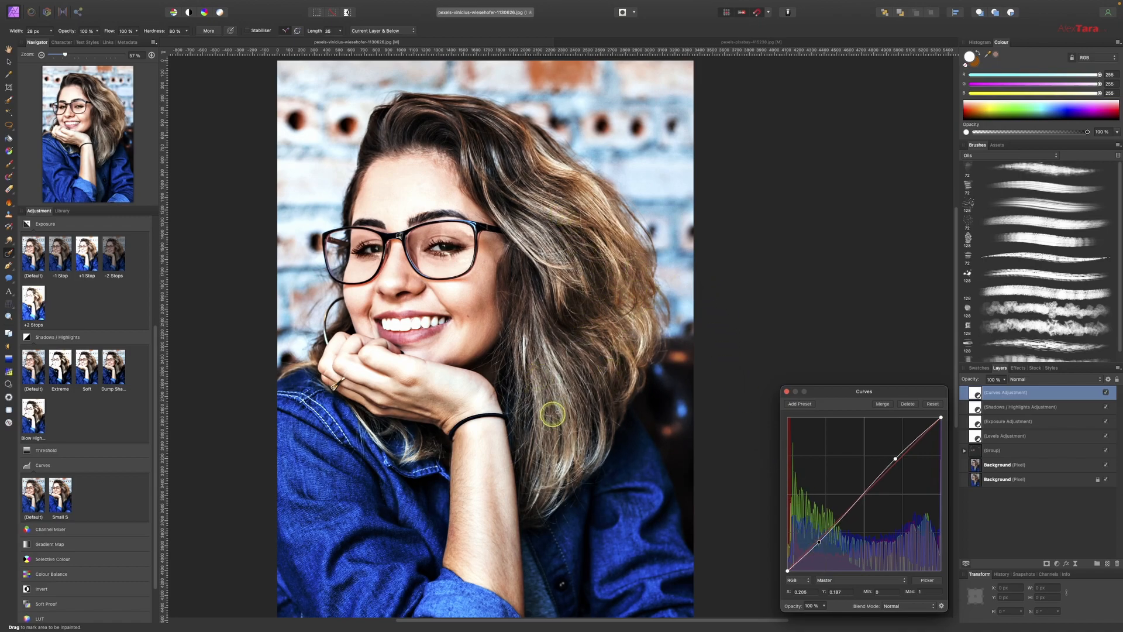
click(787, 391)
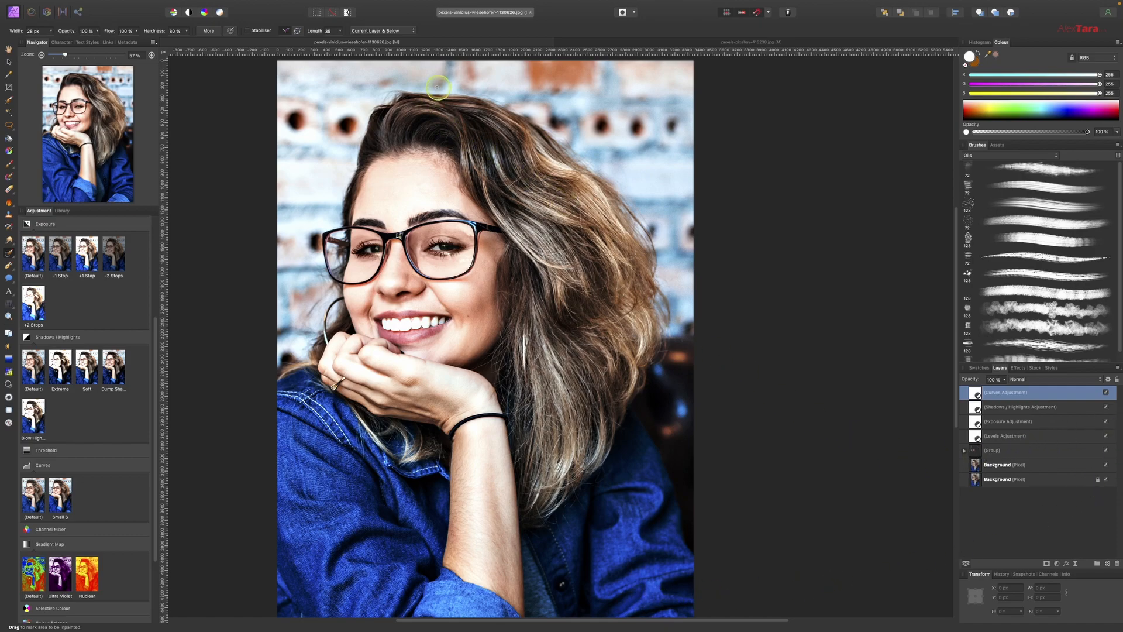
Step: Switch to pexels-pixabay-415238.jpg and inpaint the stray hairs and marks on the neck between the jaw and the hair curl
click(718, 45)
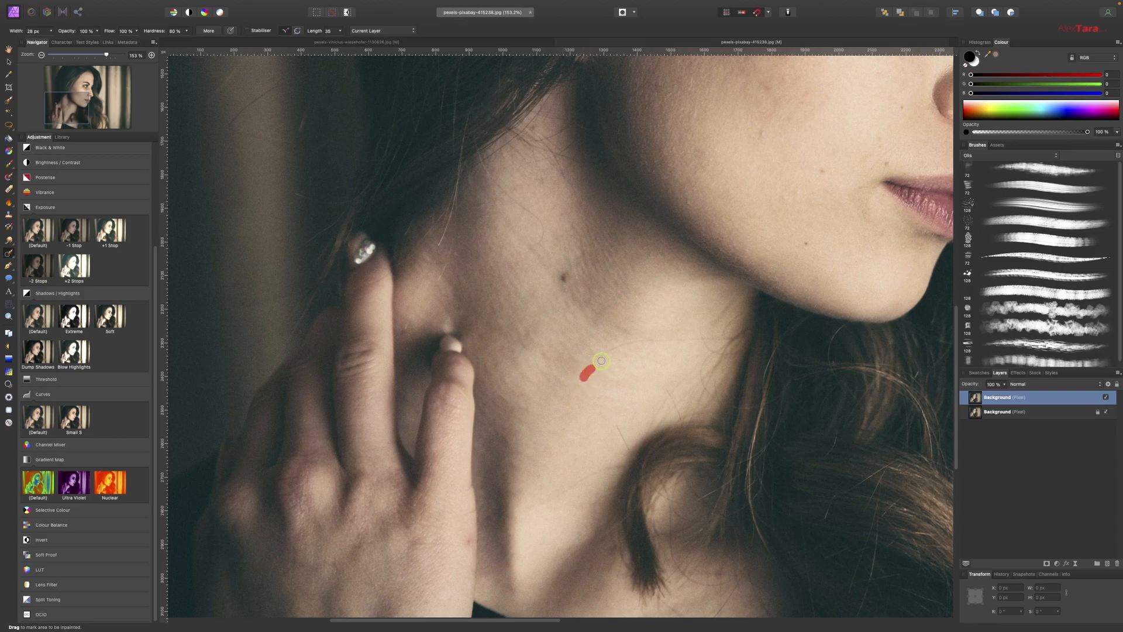
drag(583, 368, 582, 367)
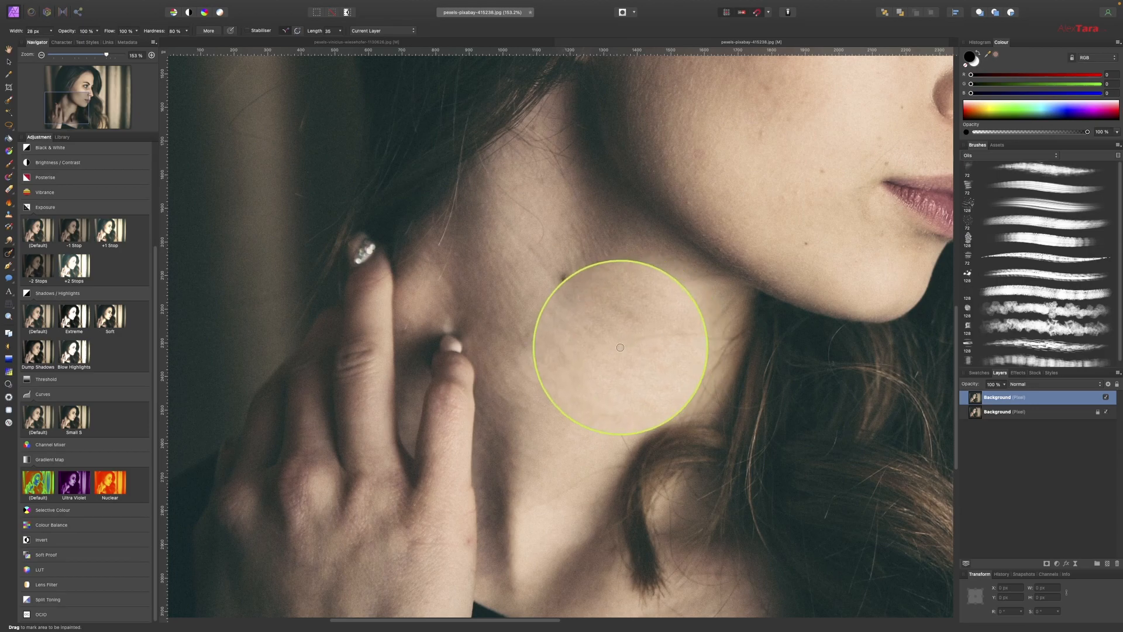
mouse_move(624, 344)
mouse_down()
mouse_move(693, 338)
mouse_move(594, 356)
mouse_up()
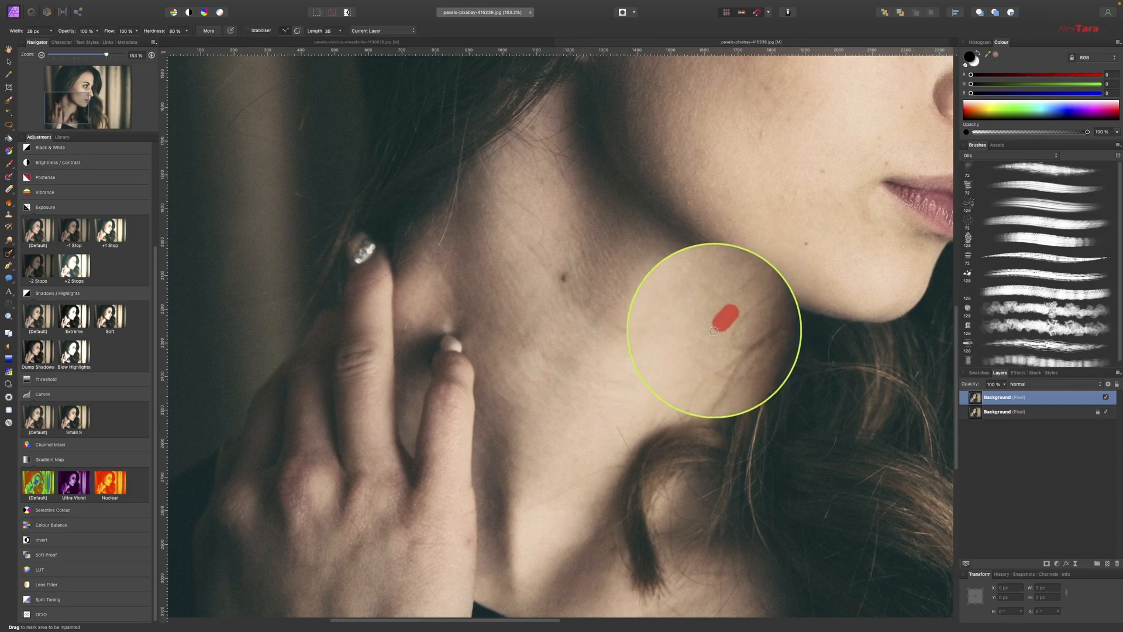
drag(718, 311, 749, 285)
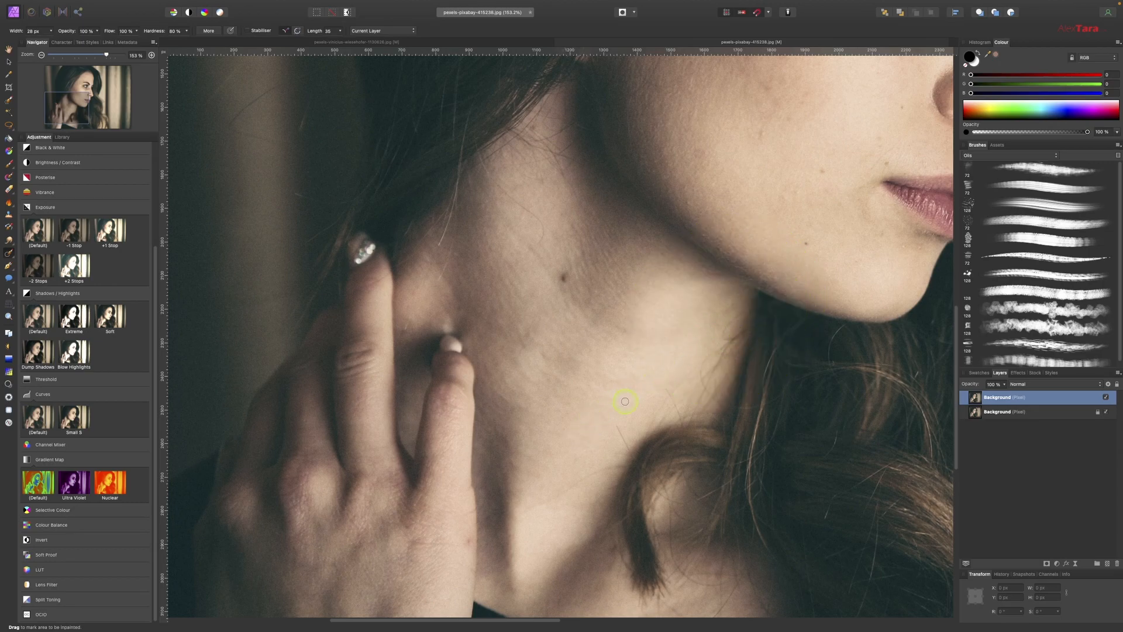
mouse_move(638, 449)
mouse_down()
mouse_move(618, 426)
mouse_move(621, 462)
mouse_up()
drag(626, 406, 621, 447)
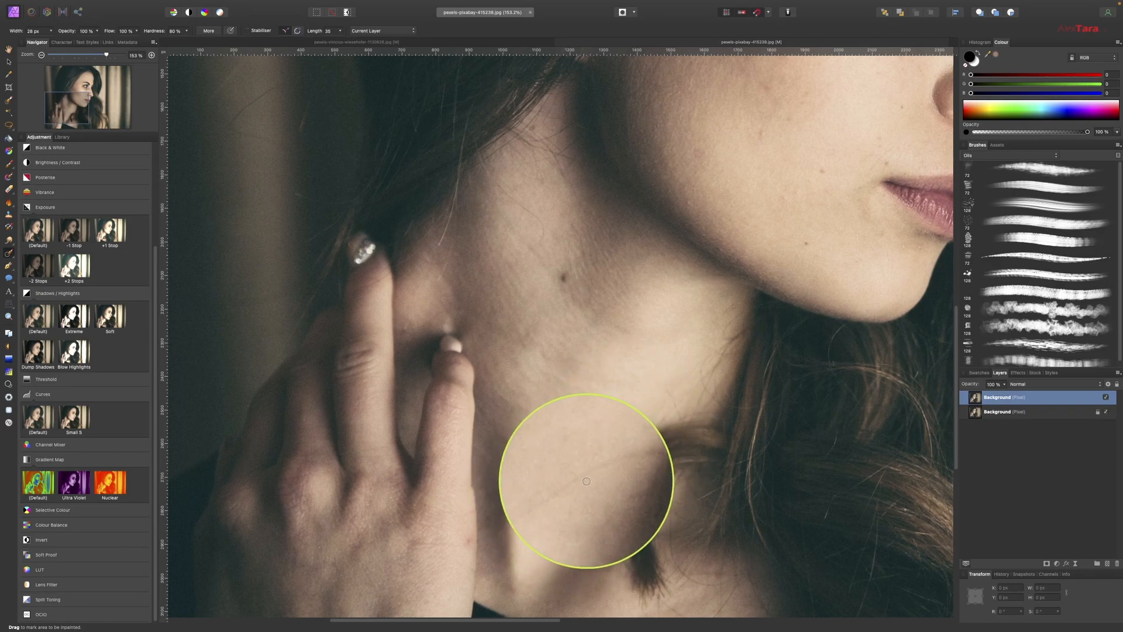
Step: Inpaint the stray hairs on the lower neck, the upper neck and the skin just below the hairline above the fingers
click(551, 502)
mouse_move(555, 501)
mouse_down()
mouse_move(591, 467)
mouse_move(618, 465)
mouse_move(527, 510)
mouse_up()
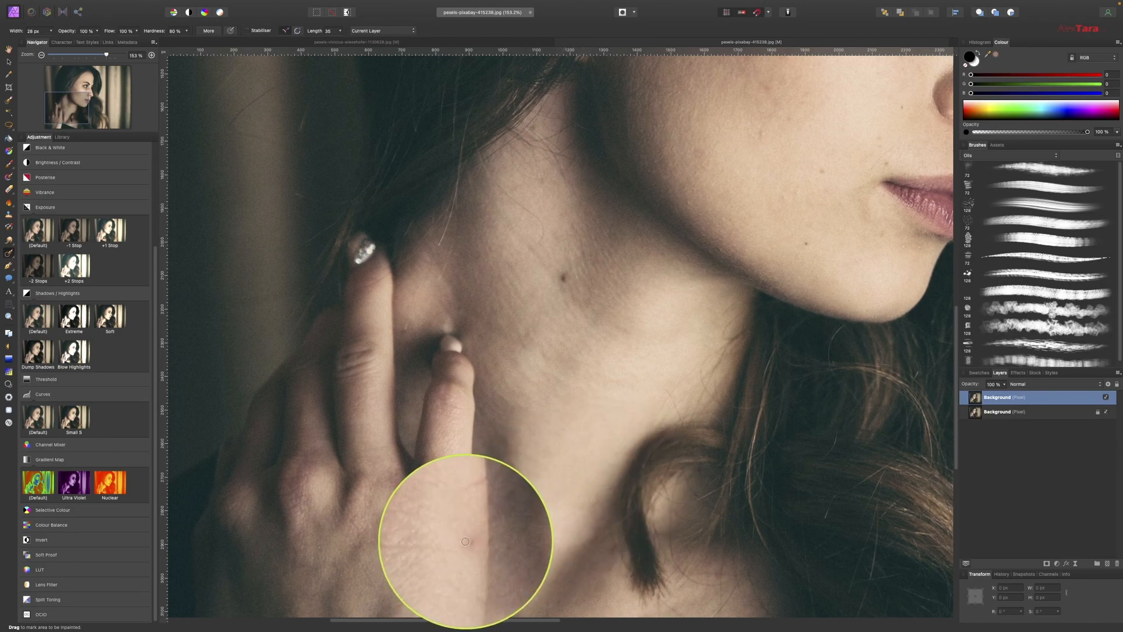
mouse_move(500, 186)
mouse_down()
mouse_move(534, 213)
mouse_move(536, 240)
mouse_up()
click(535, 230)
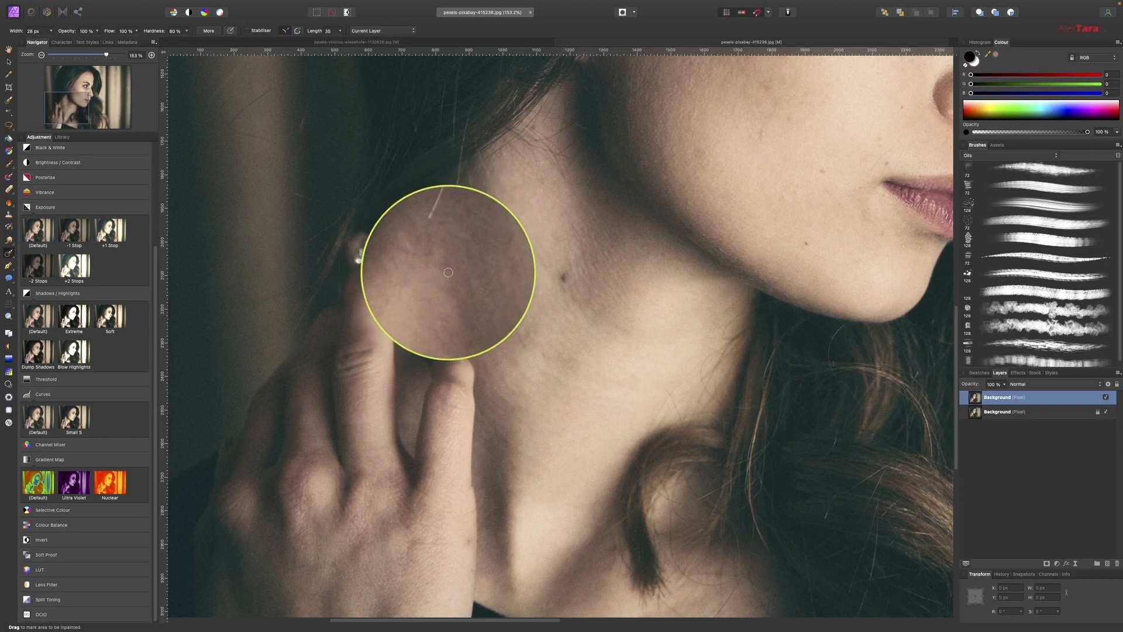
drag(476, 181, 431, 245)
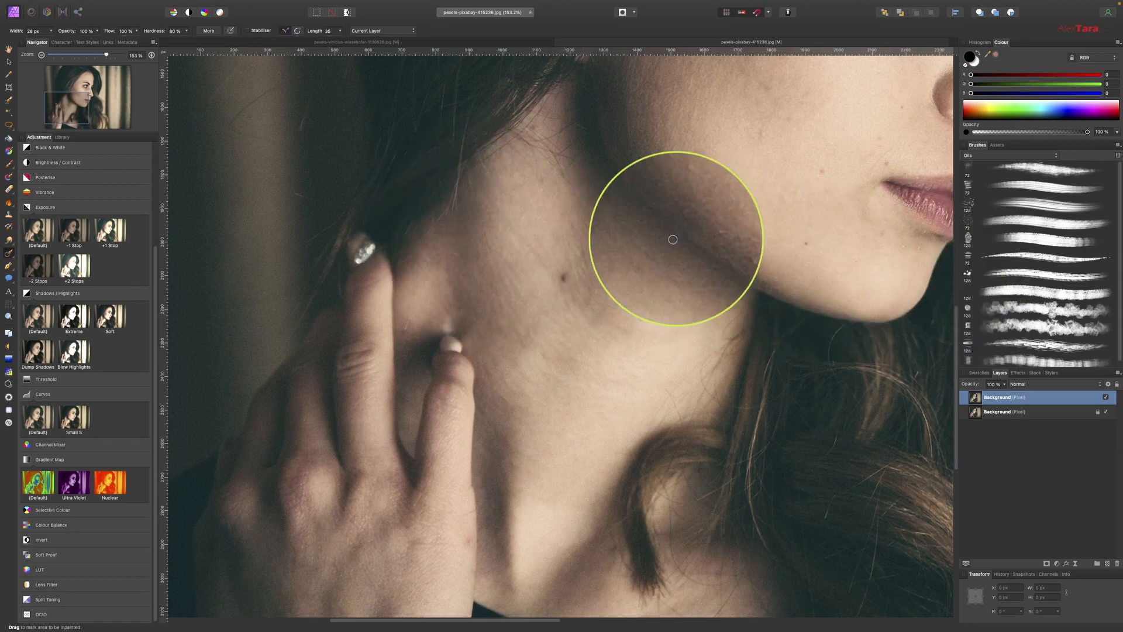
Step: Inpaint the small marks around the fingertips and along the outer edge of the raised hand
drag(410, 314, 402, 335)
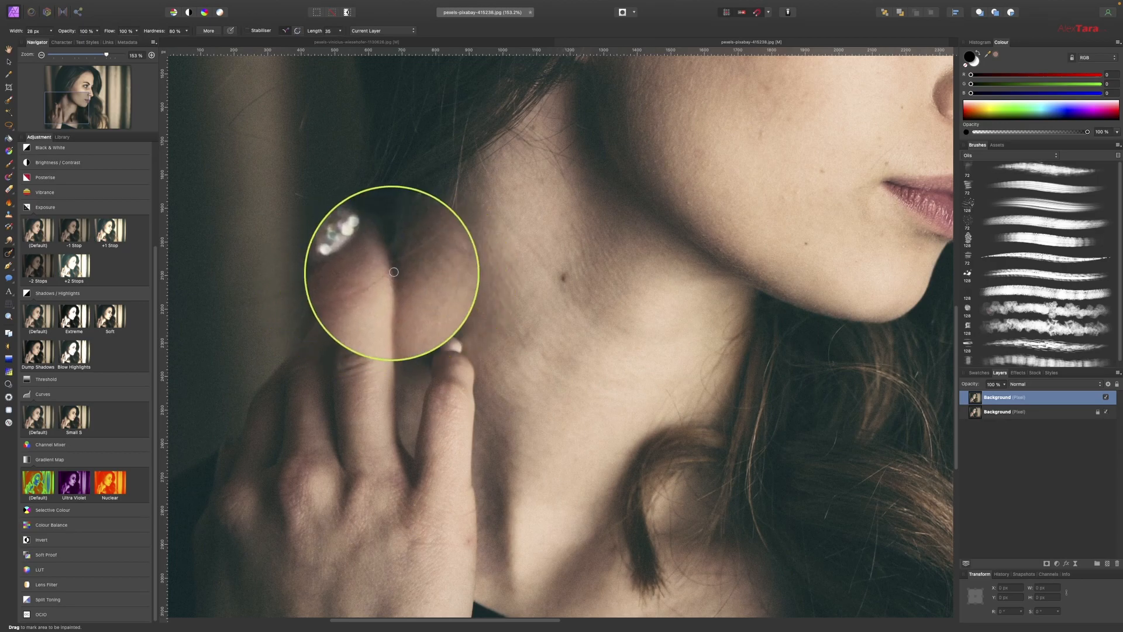
drag(389, 273, 376, 279)
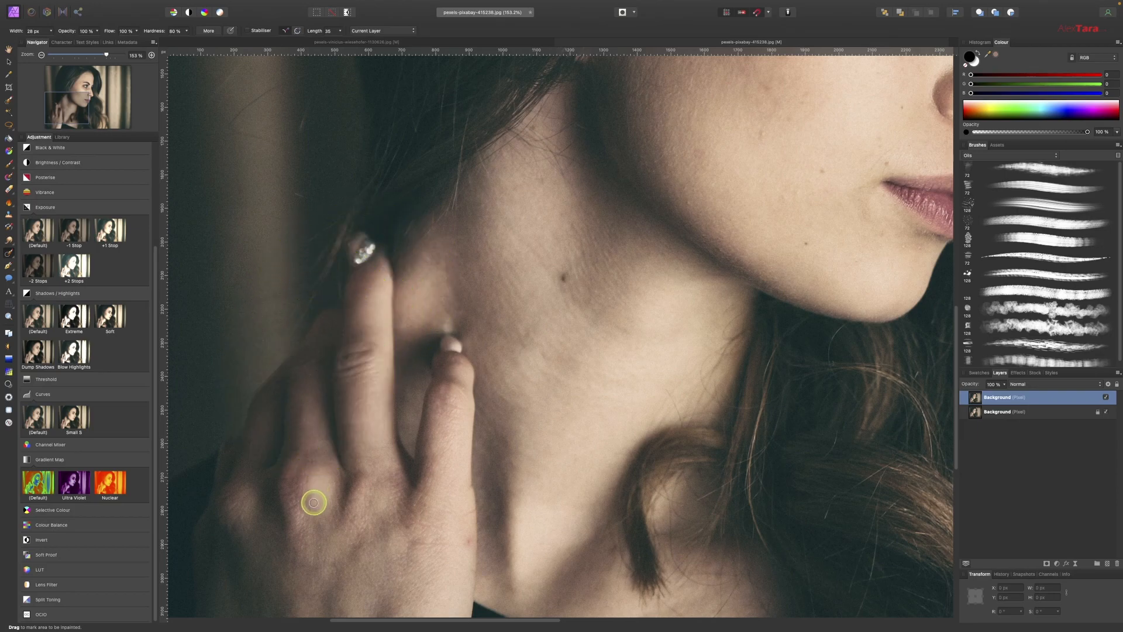
click(469, 558)
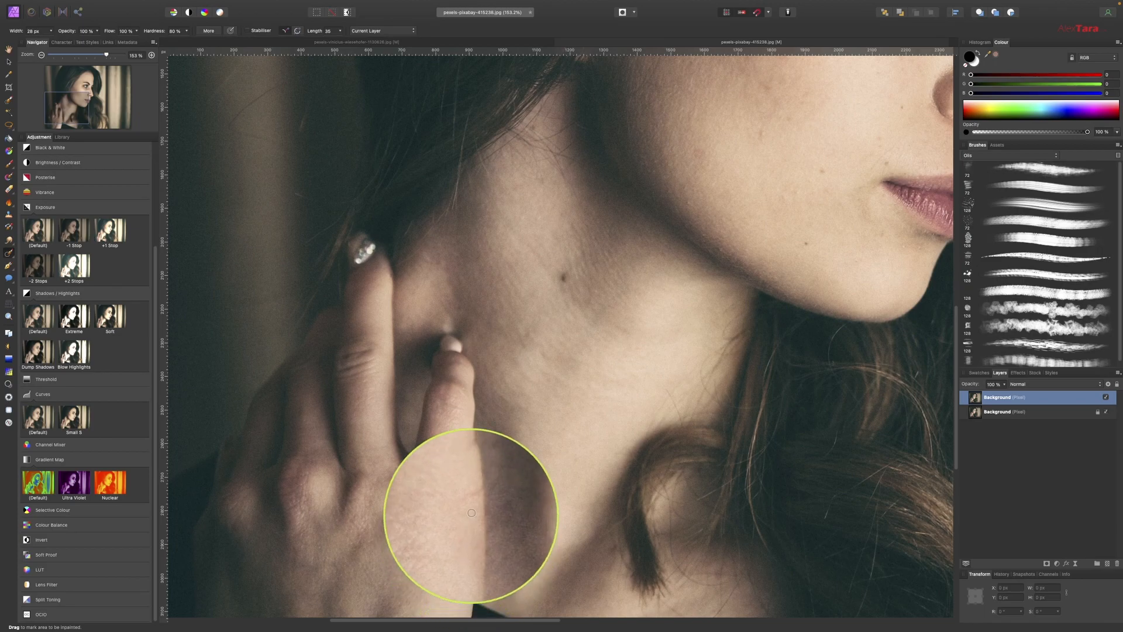
click(473, 541)
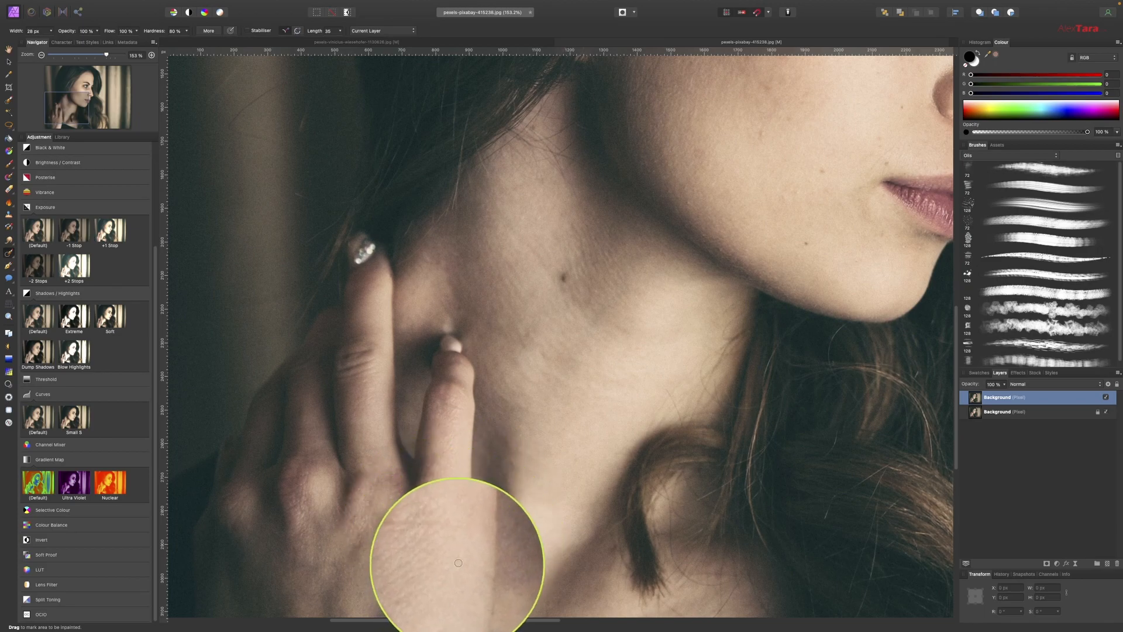
Step: Inpaint the marks on the back of the hand near the wrist
scroll(567, 506, down, 3)
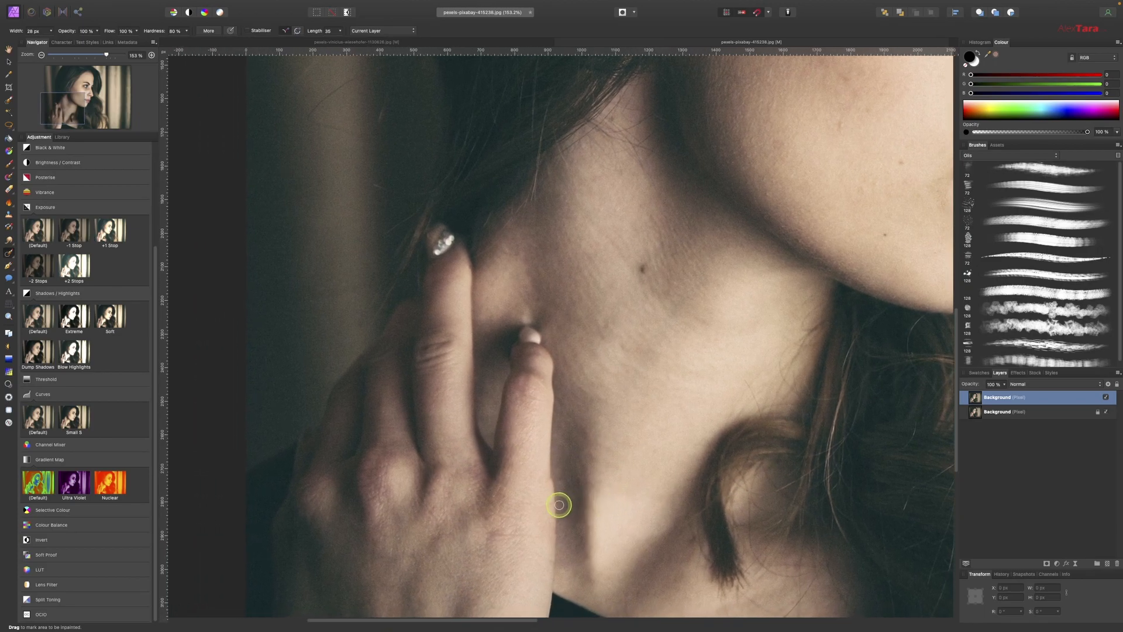
scroll(643, 493, down, 5)
scroll(643, 493, right, 2)
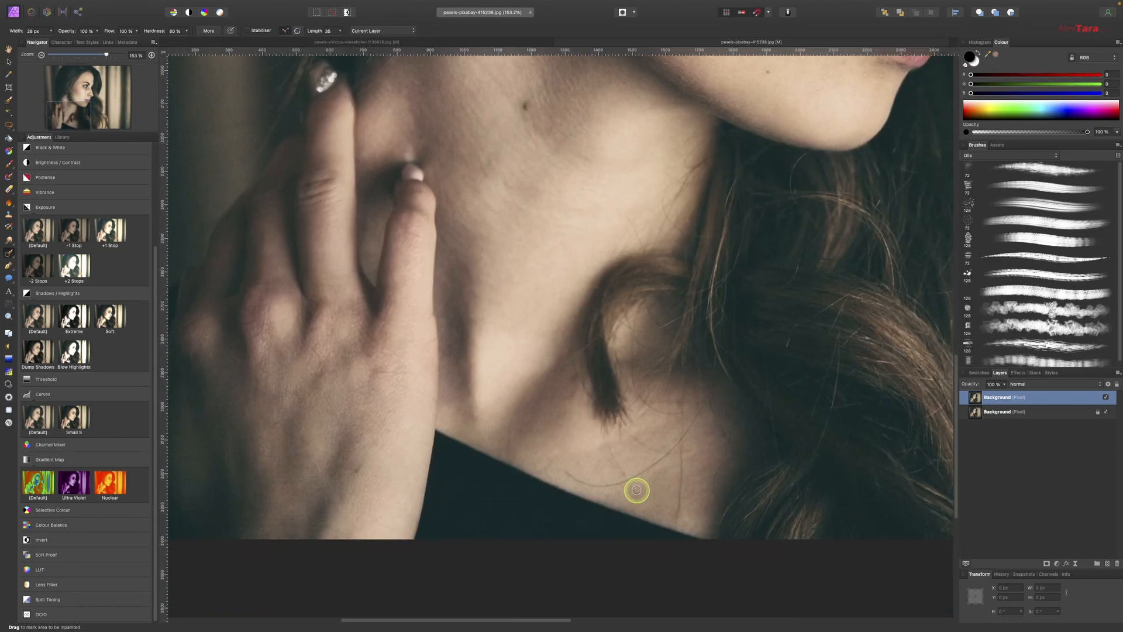
scroll(496, 350, down, 1)
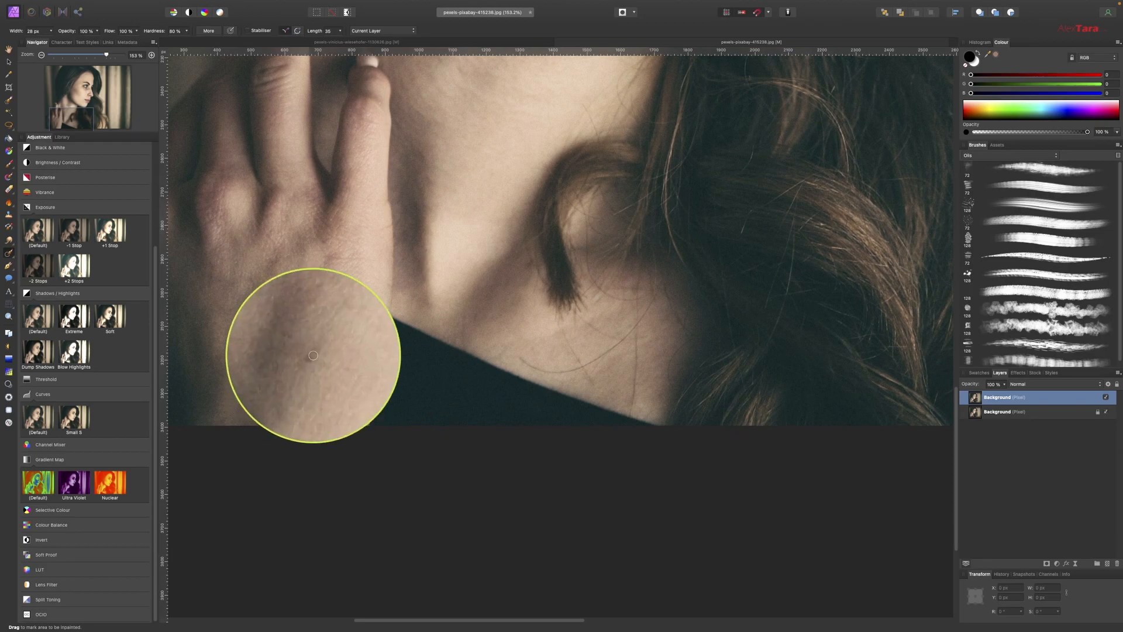
drag(317, 346, 314, 355)
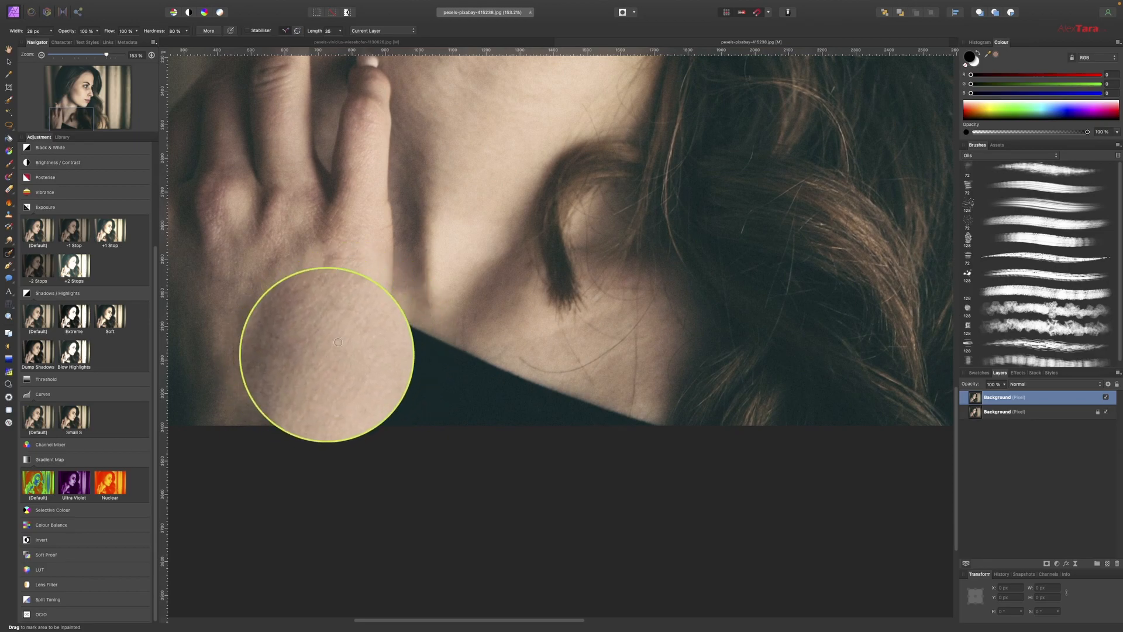
click(342, 315)
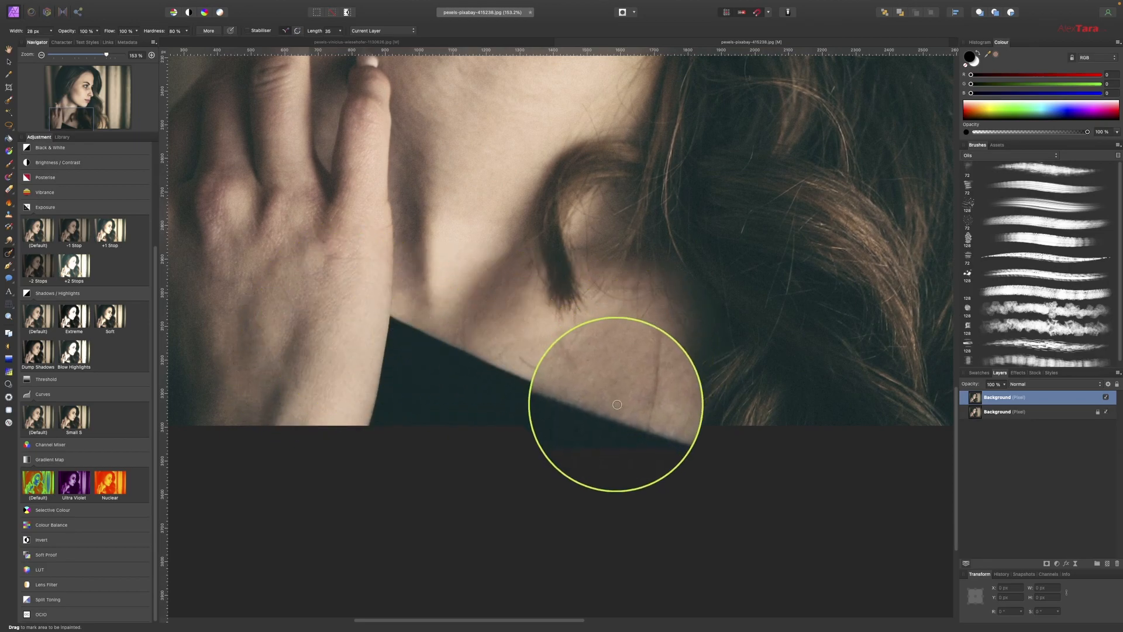
Step: Inpaint the long crossing stray hairs on the collarbone above the dark top, covering leftover traces with short strokes
drag(520, 357, 545, 368)
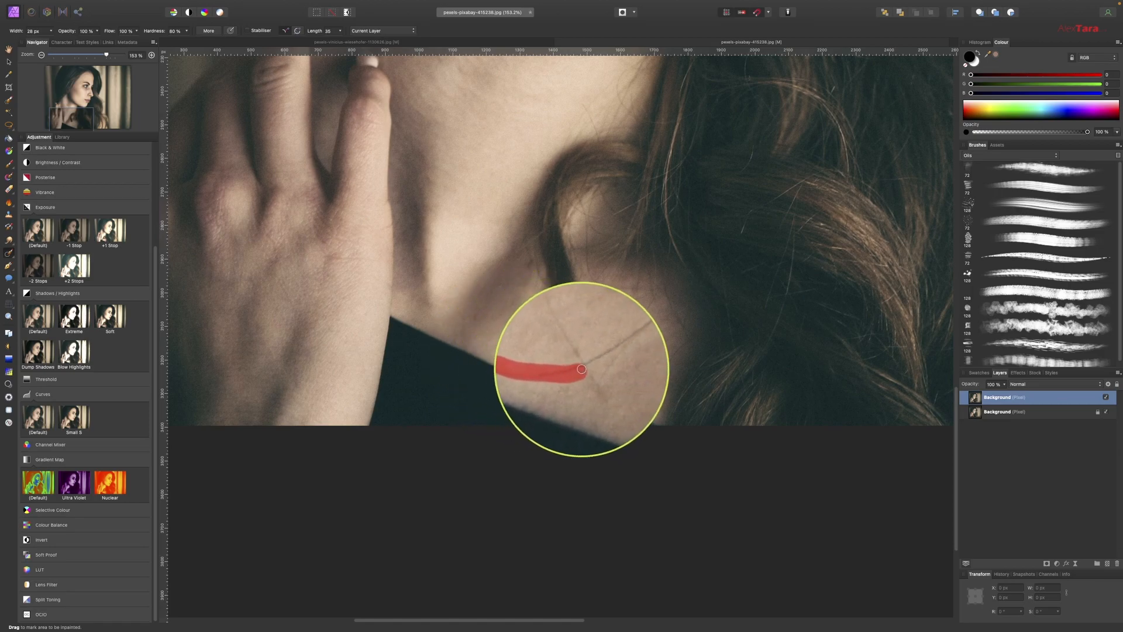
mouse_move(619, 346)
mouse_down()
mouse_move(652, 304)
mouse_move(634, 332)
mouse_up()
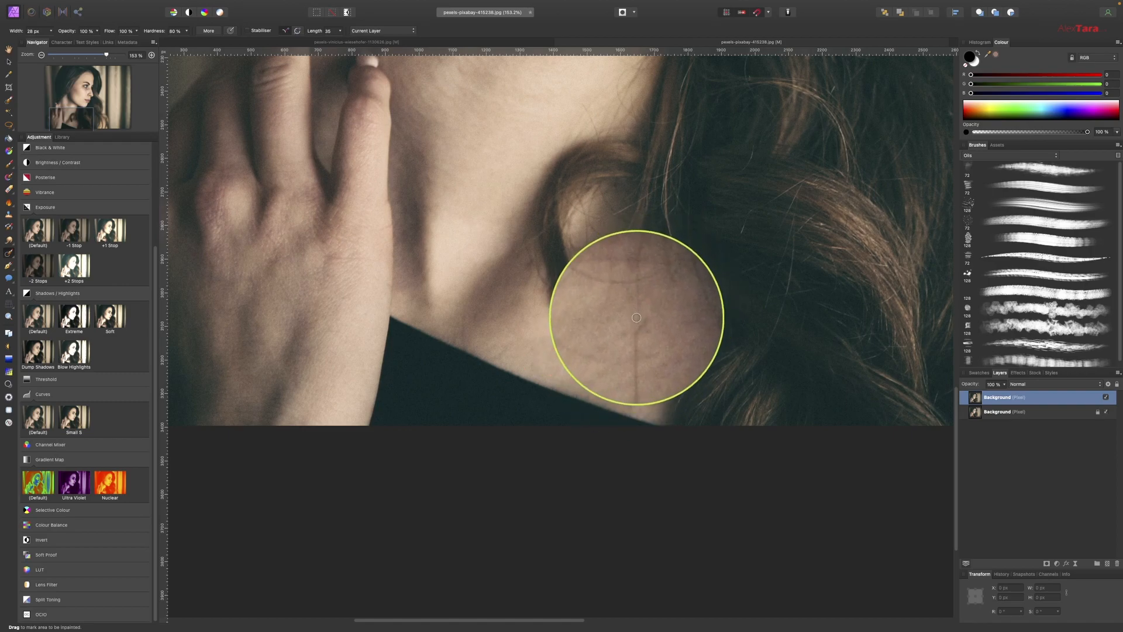
drag(639, 289, 634, 346)
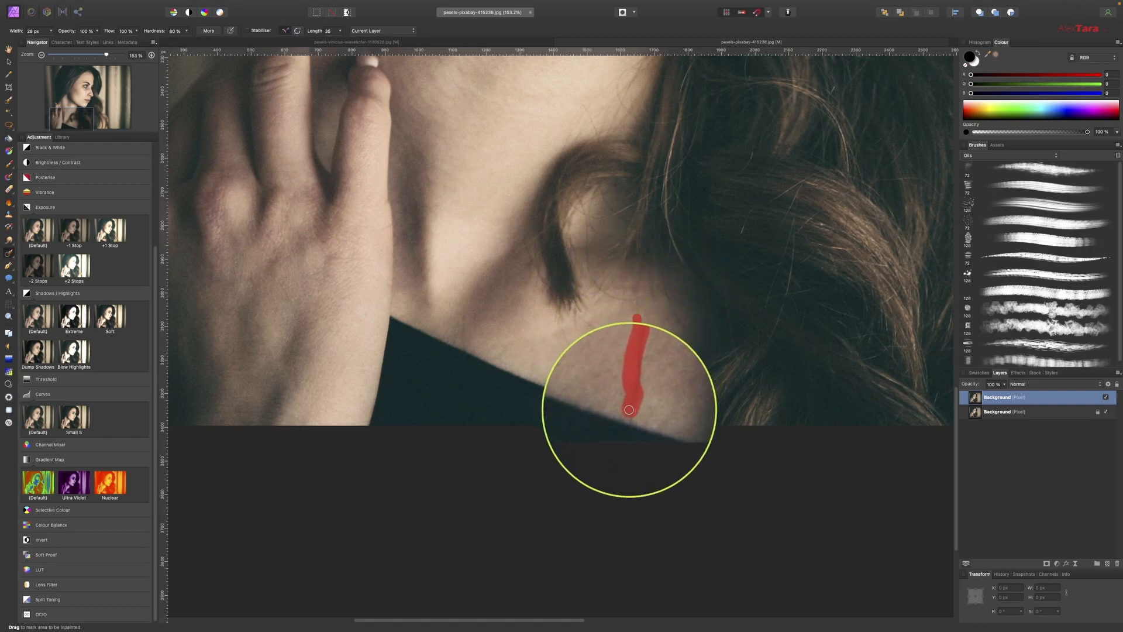
drag(628, 409, 608, 435)
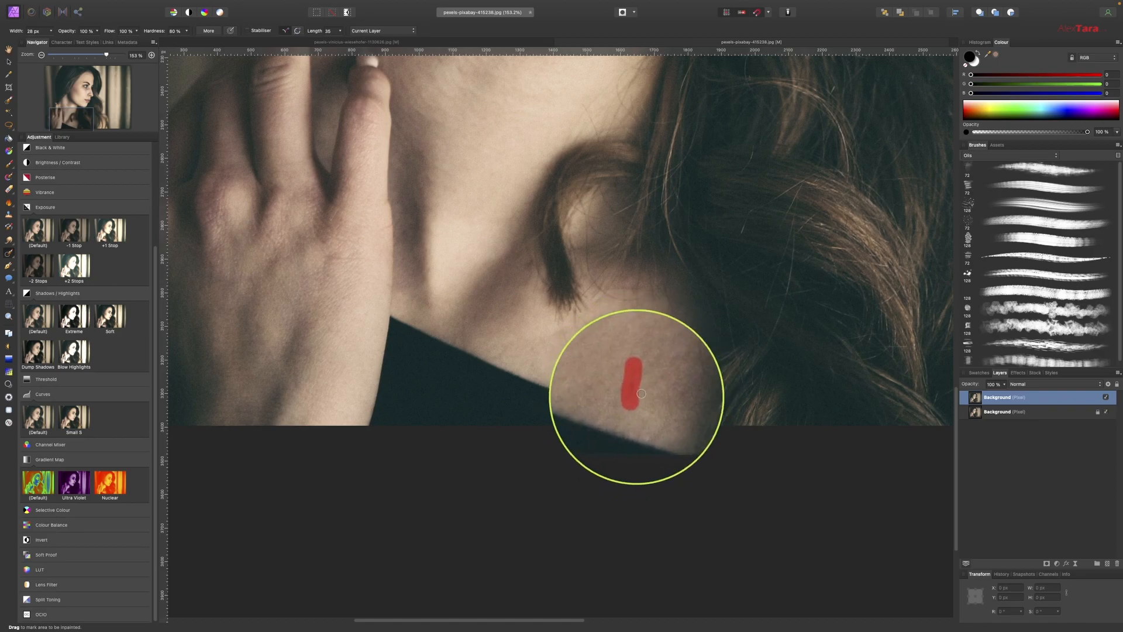
drag(638, 395, 639, 397)
drag(541, 305, 592, 374)
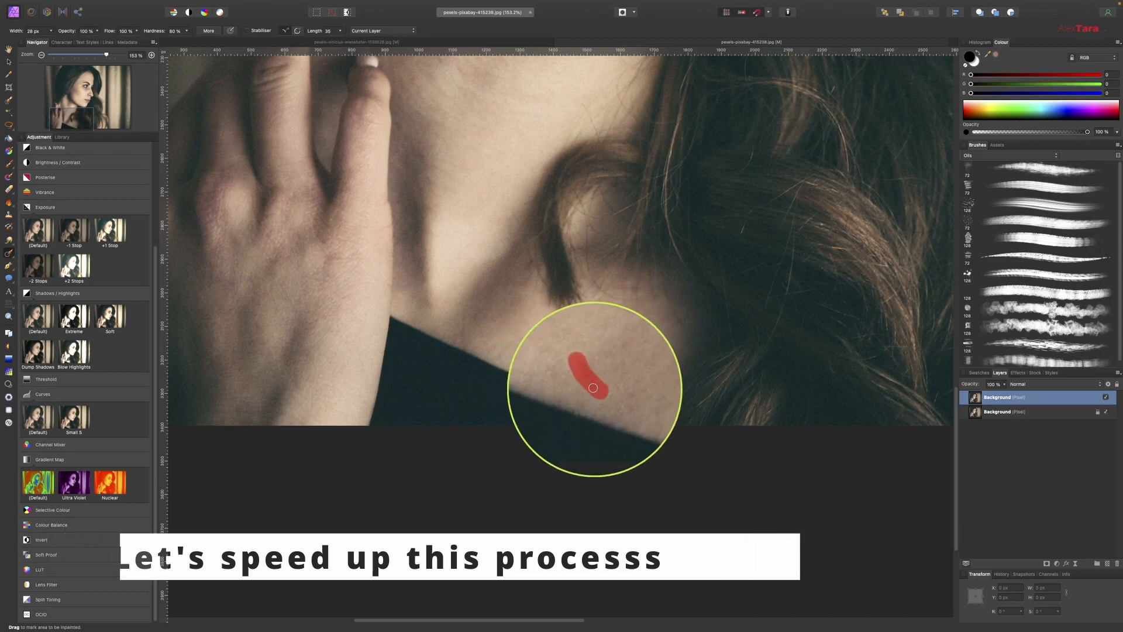
drag(594, 389, 595, 389)
mouse_move(472, 316)
mouse_down()
mouse_move(456, 326)
mouse_move(476, 333)
mouse_up()
drag(577, 316, 615, 335)
Step: Inpaint the stray hairs against the curtain beside the lower and middle hair with a 42.6 px brush
scroll(605, 287, up, 1)
scroll(605, 287, right, 15)
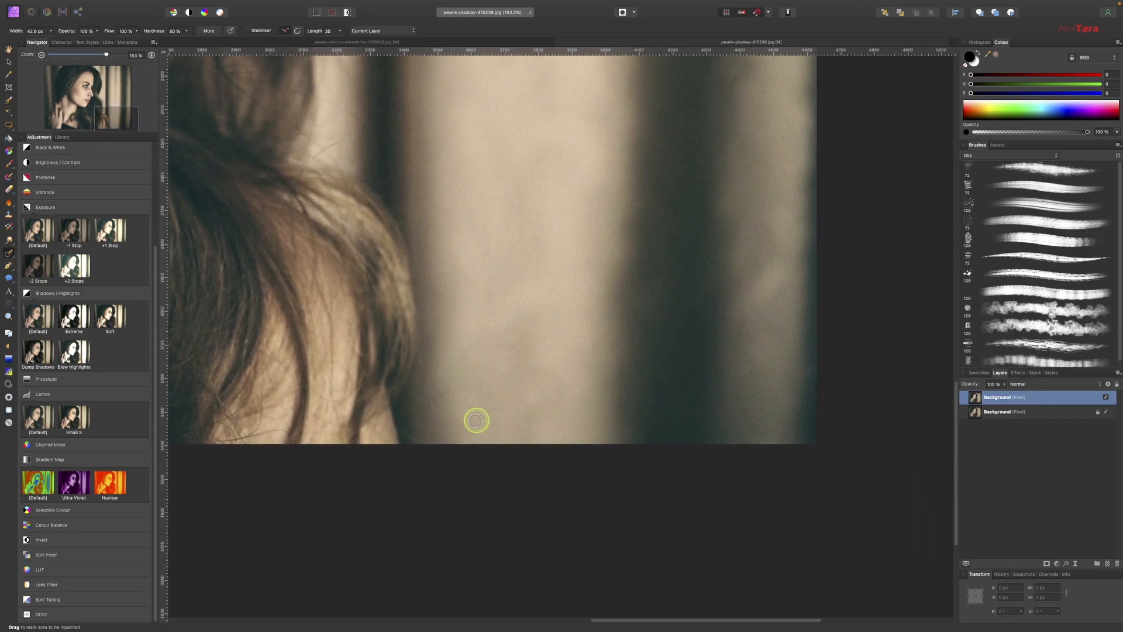
mouse_move(465, 439)
mouse_down()
mouse_move(484, 420)
mouse_move(437, 327)
mouse_up()
scroll(395, 234, right, 1)
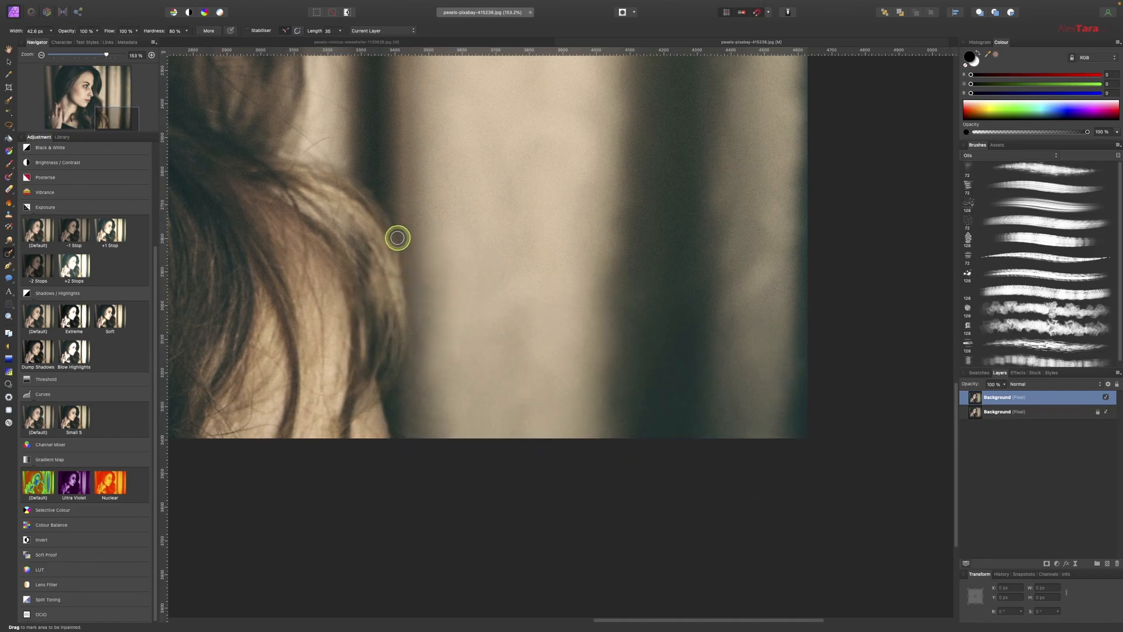
scroll(395, 234, up, 8)
scroll(395, 234, left, 2)
drag(353, 193, 377, 364)
drag(403, 408, 356, 414)
drag(362, 345, 368, 404)
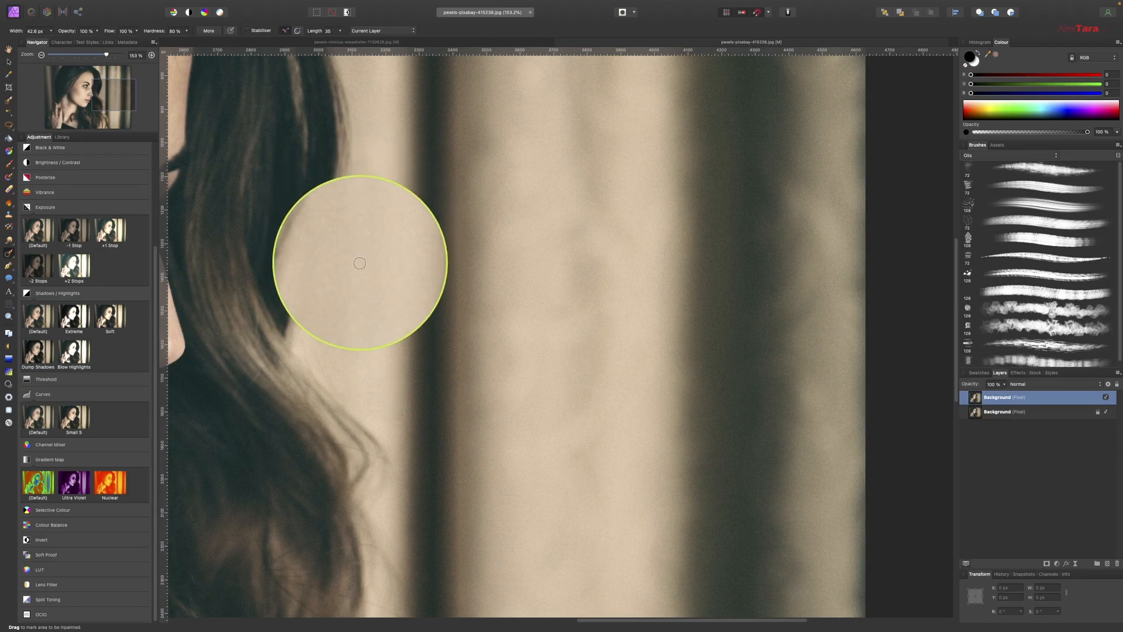
mouse_move(360, 245)
mouse_down()
mouse_move(361, 315)
mouse_move(388, 414)
mouse_up()
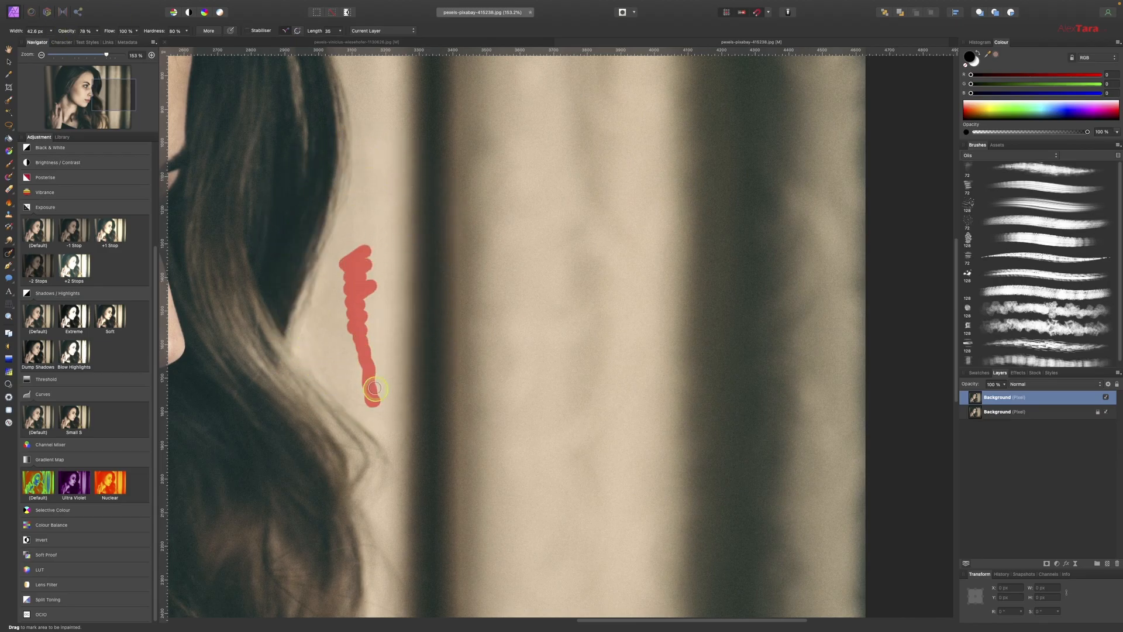
Step: Inpaint the flyaway hairs crossing the curtain and along the outer hair edge near the top of the photo
scroll(532, 259, up, 10)
click(358, 260)
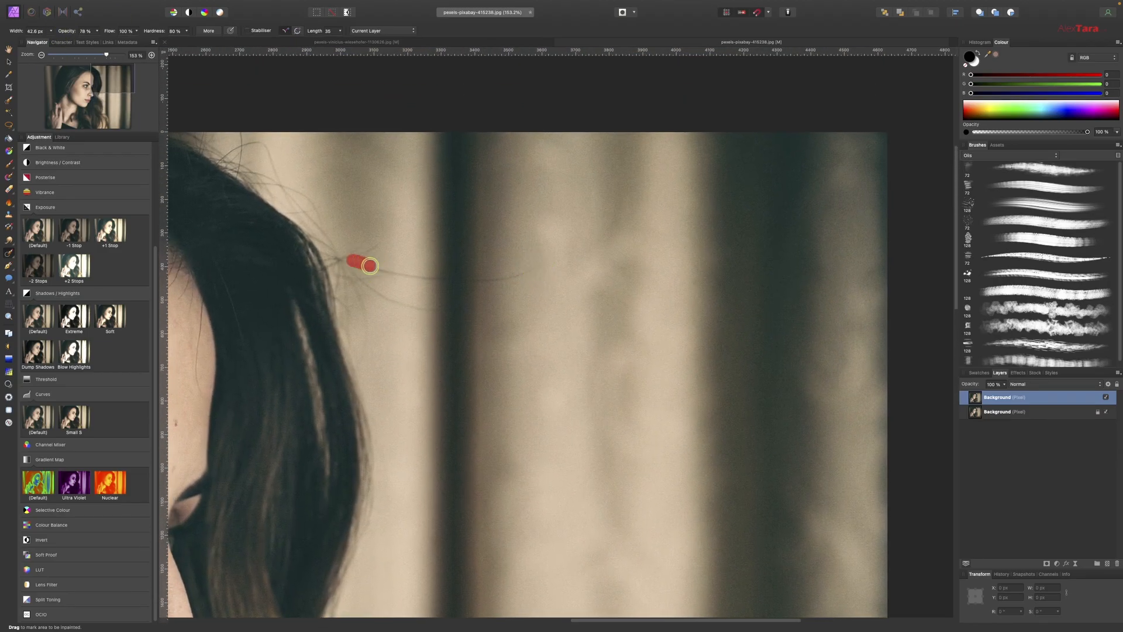
drag(367, 270, 460, 279)
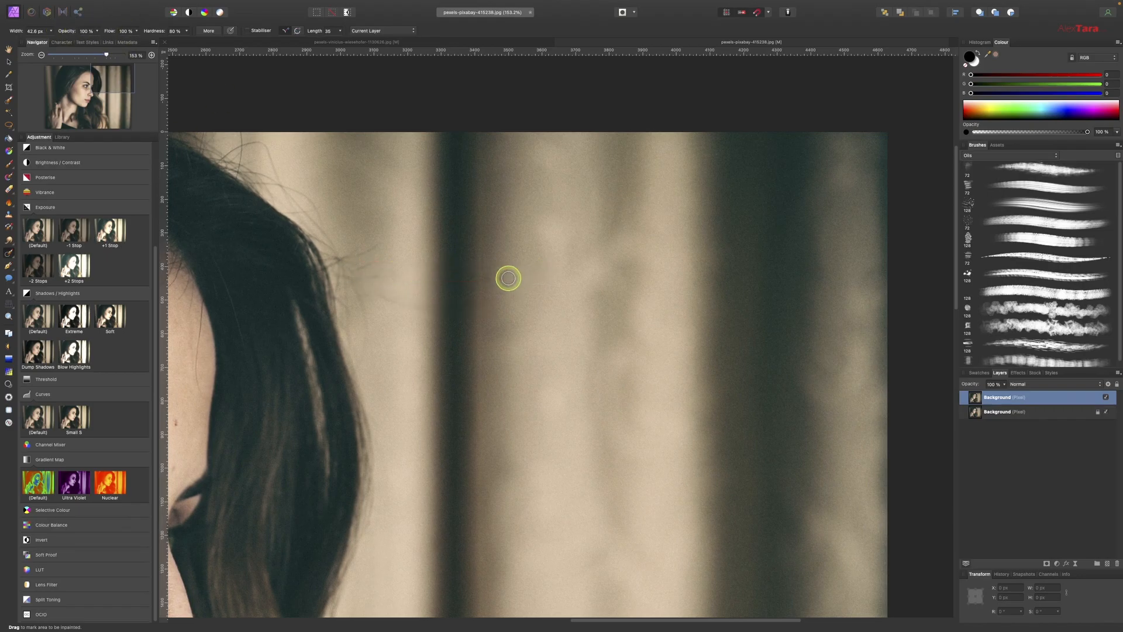
drag(272, 157, 374, 343)
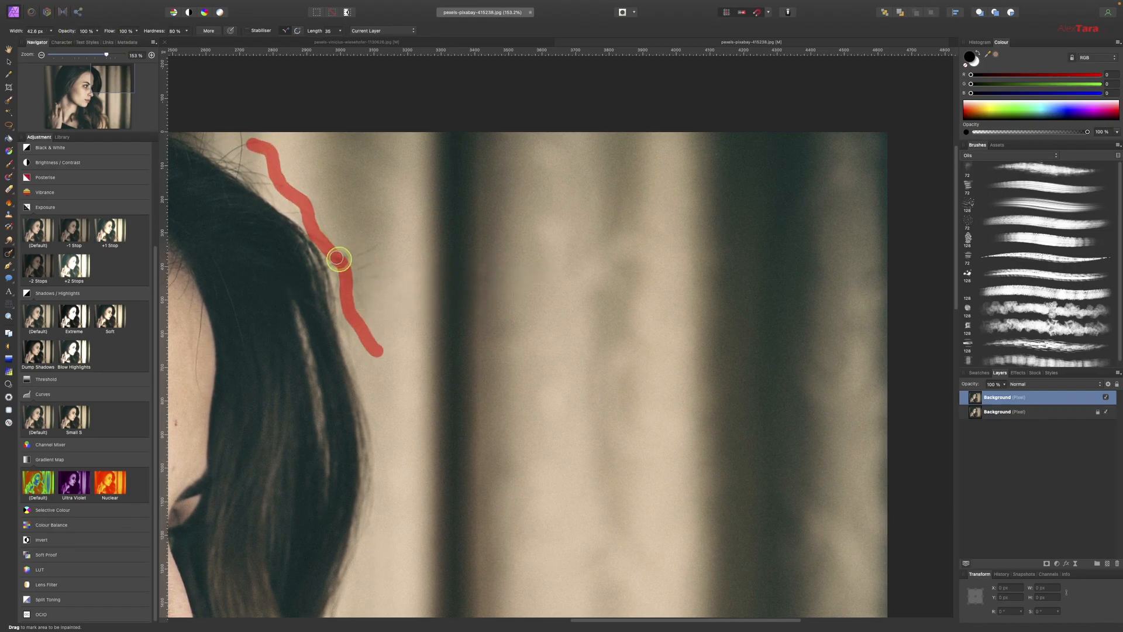
drag(380, 241, 369, 322)
drag(393, 283, 371, 278)
mouse_move(349, 308)
mouse_down()
mouse_move(355, 335)
mouse_move(291, 191)
mouse_move(349, 248)
mouse_up()
Step: Inpaint the remaining flyaway hairs along the crown and the back of the head
scroll(388, 251, left, 4)
scroll(389, 251, up, 2)
mouse_move(376, 197)
mouse_down()
mouse_move(364, 209)
mouse_move(420, 238)
mouse_up()
drag(381, 200, 394, 226)
drag(469, 337, 502, 383)
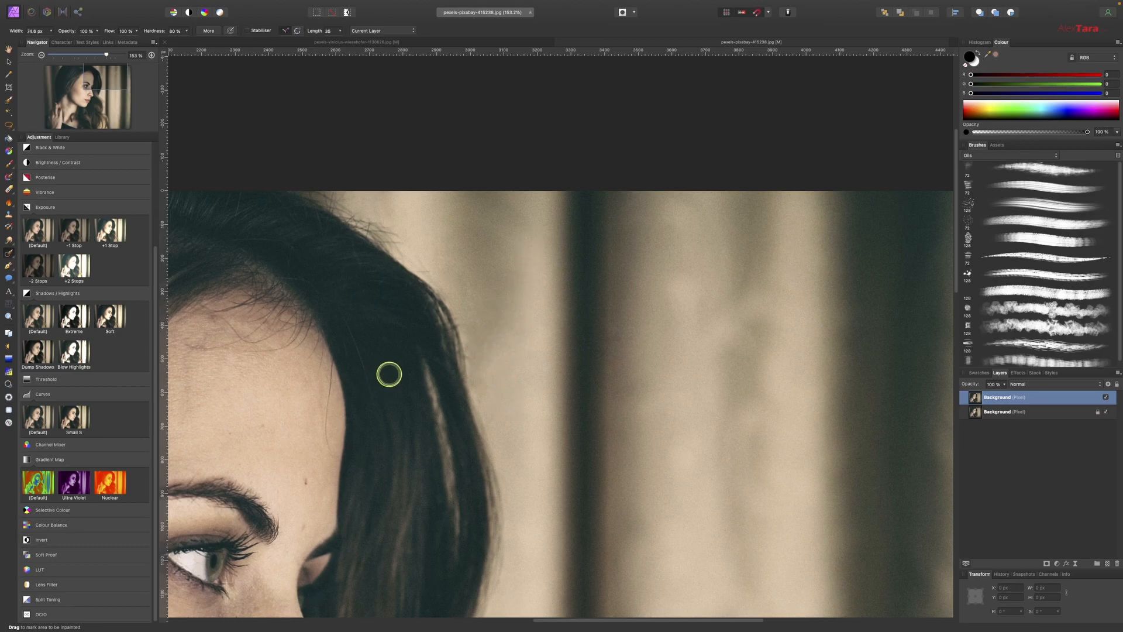
Step: Inpaint the blemishes on the forehead with a 23.9 px brush
scroll(387, 376, up, 2)
scroll(526, 351, down, 4)
scroll(365, 375, left, 3)
scroll(365, 374, down, 1)
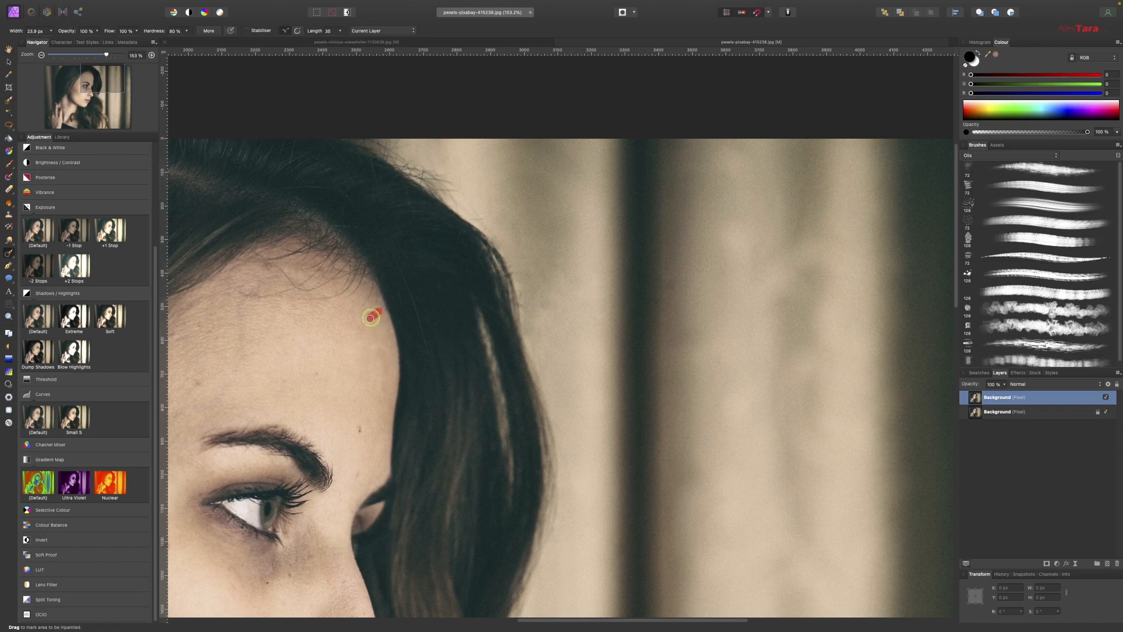
scroll(308, 381, left, 9)
scroll(308, 382, down, 1)
mouse_move(334, 360)
mouse_down()
mouse_move(350, 373)
mouse_move(308, 361)
mouse_up()
Step: Inpaint the blemishes below the eye and on the temple, and the marks on the upper forehead beneath the hairline
drag(313, 544, 328, 564)
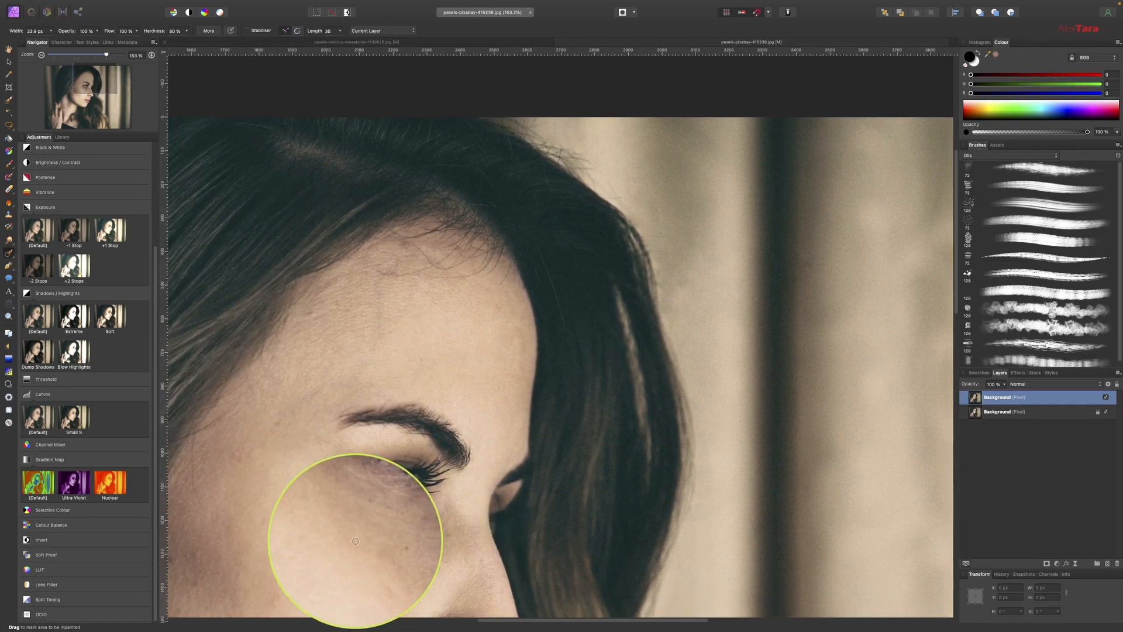
drag(434, 537, 430, 543)
drag(274, 431, 282, 412)
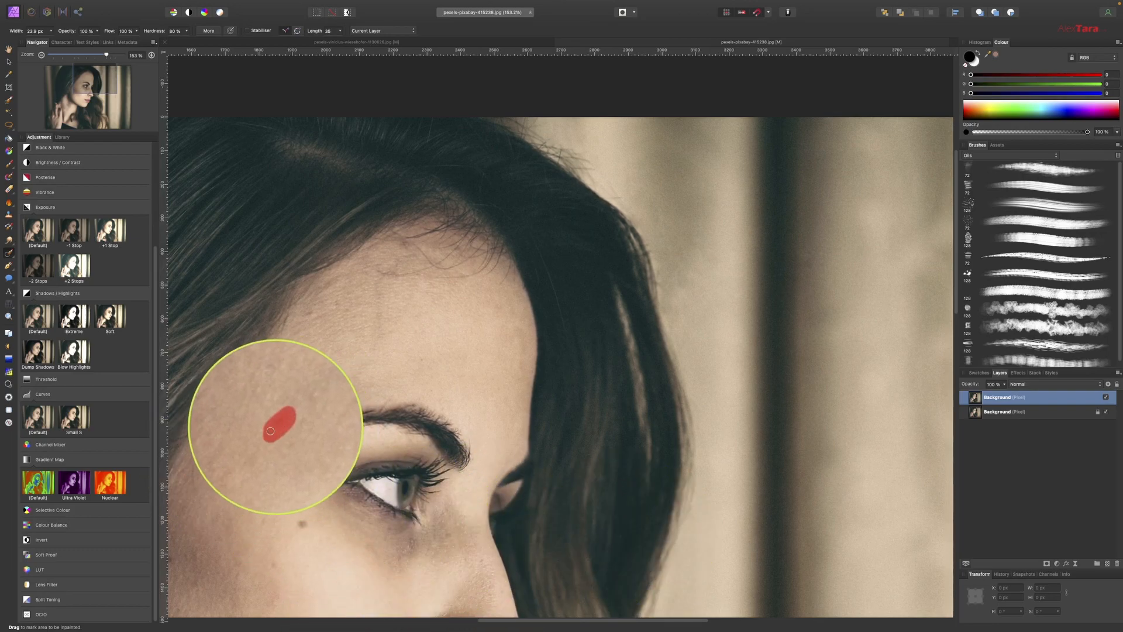
drag(384, 315, 373, 314)
mouse_move(385, 268)
mouse_down()
mouse_move(409, 275)
mouse_move(453, 253)
mouse_move(426, 260)
mouse_move(464, 275)
mouse_move(408, 244)
mouse_up()
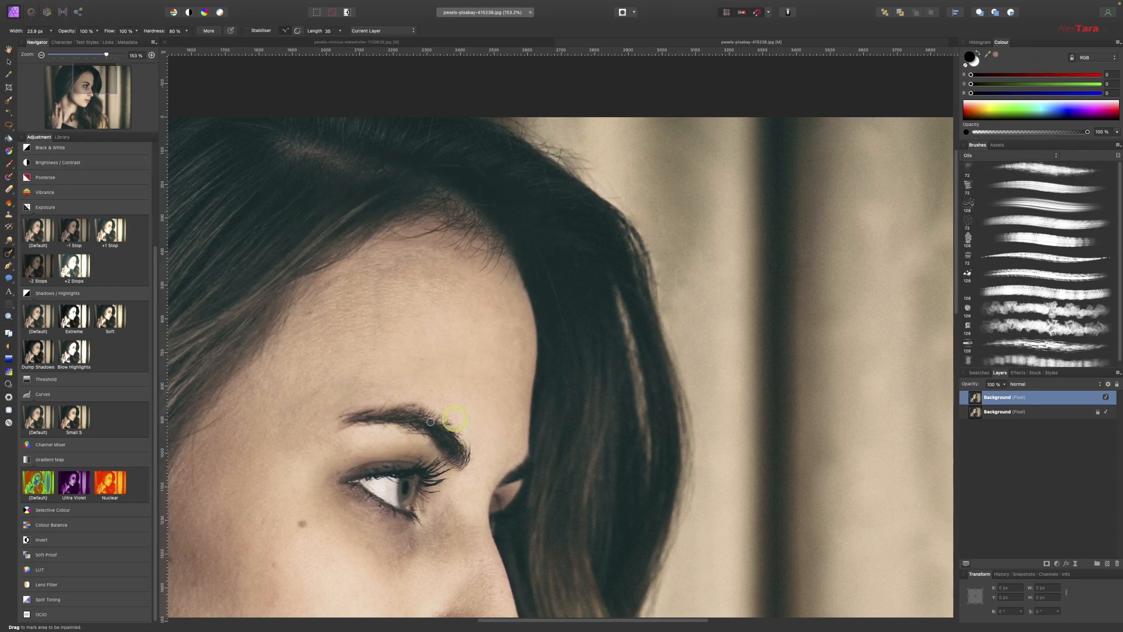
Step: Inpaint the small marks on the upper eyelid and along the nose with a 12.5 px brush
scroll(408, 444, up, 5)
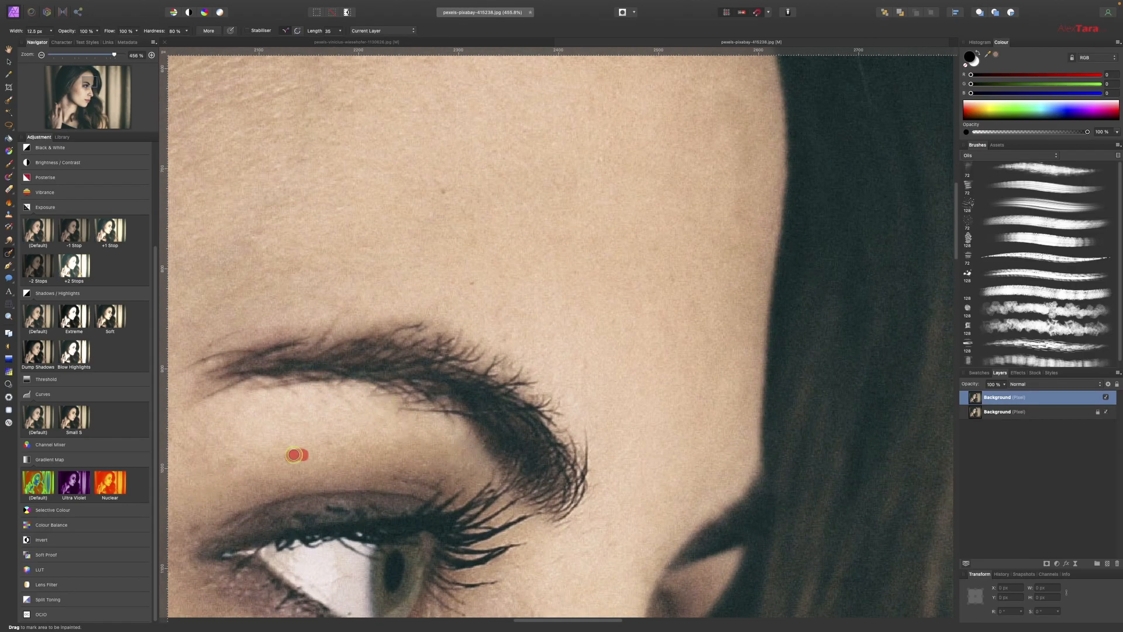
scroll(291, 455, left, 5)
scroll(291, 455, down, 2)
scroll(365, 371, down, 12)
scroll(365, 371, right, 6)
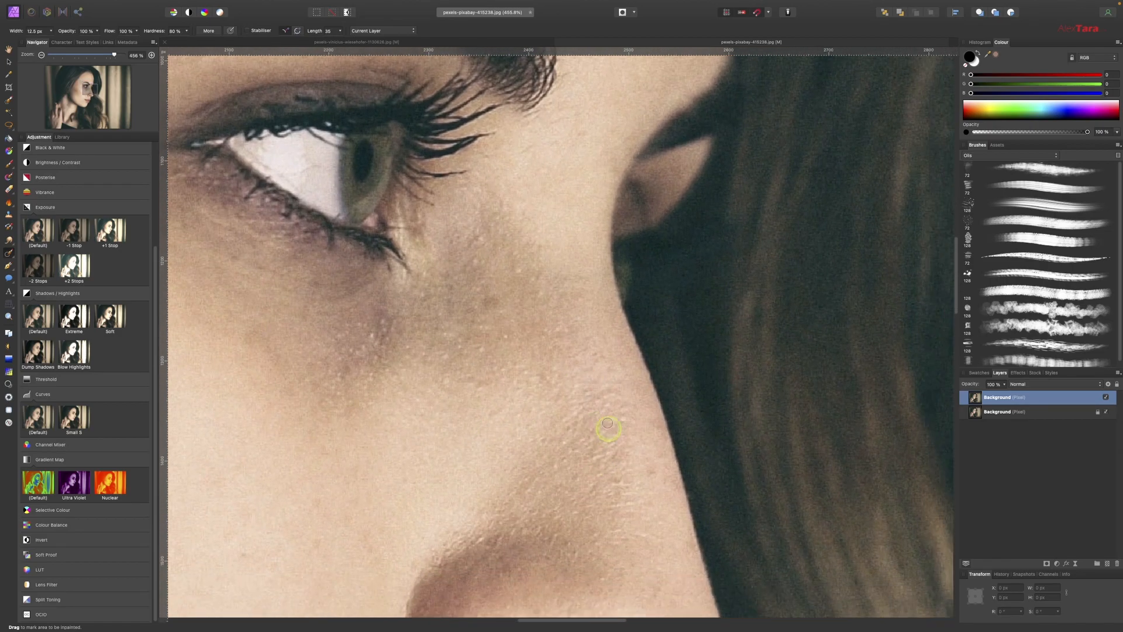
click(306, 520)
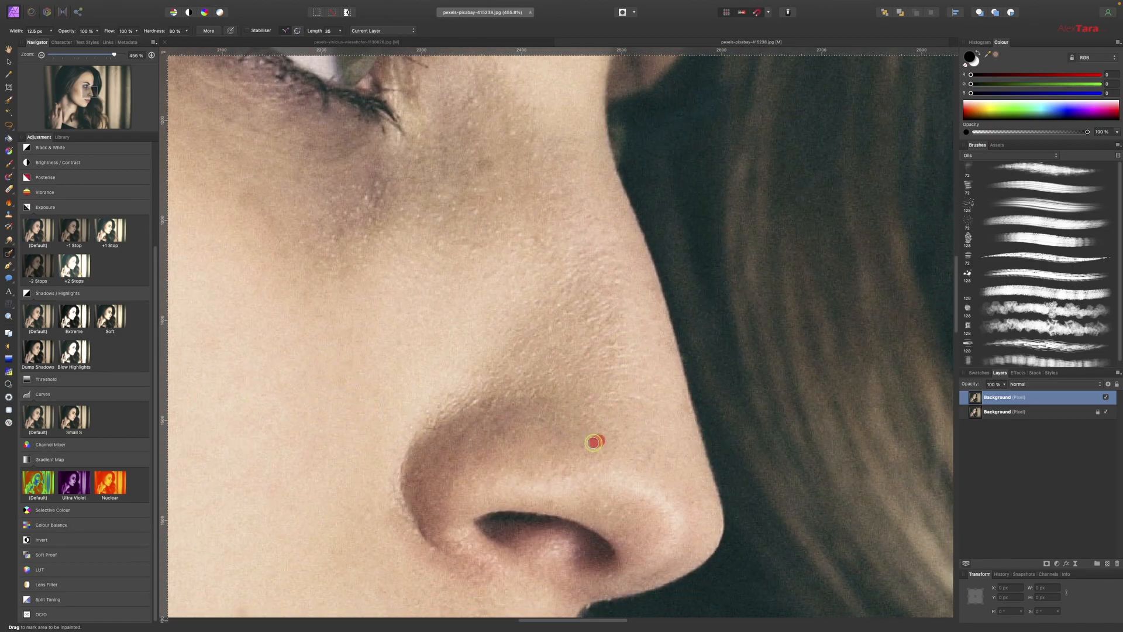
scroll(585, 445, down, 3)
scroll(410, 468, down, 3)
scroll(409, 468, left, 4)
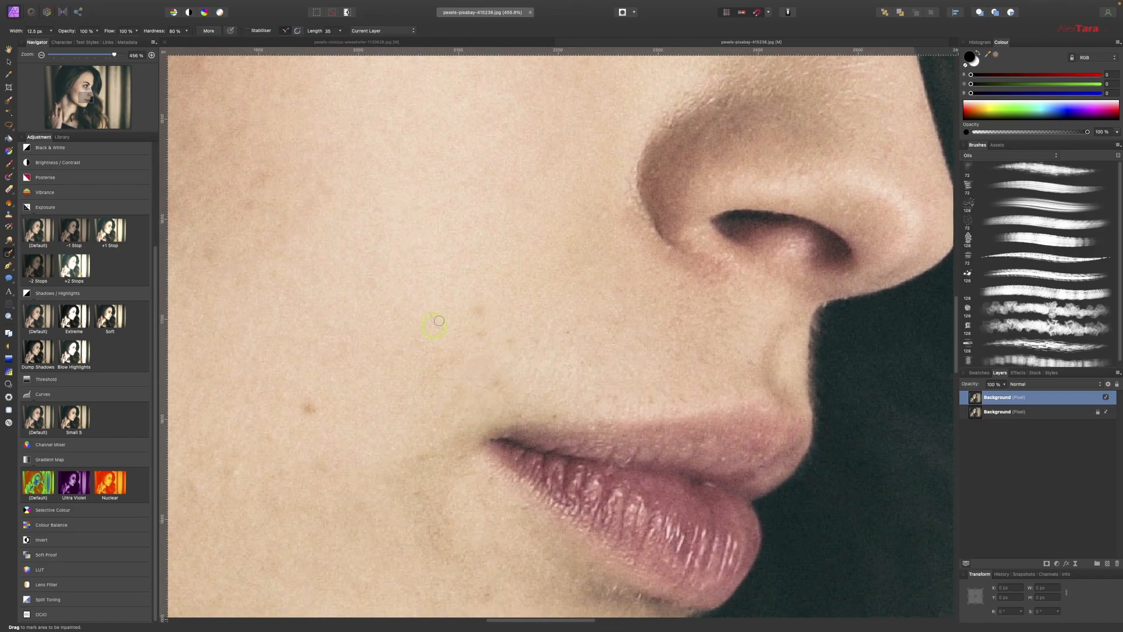
Step: Inpaint the small spots on the skin around the mouth corner, upper lip and chin
scroll(709, 316, down, 2)
scroll(710, 316, right, 2)
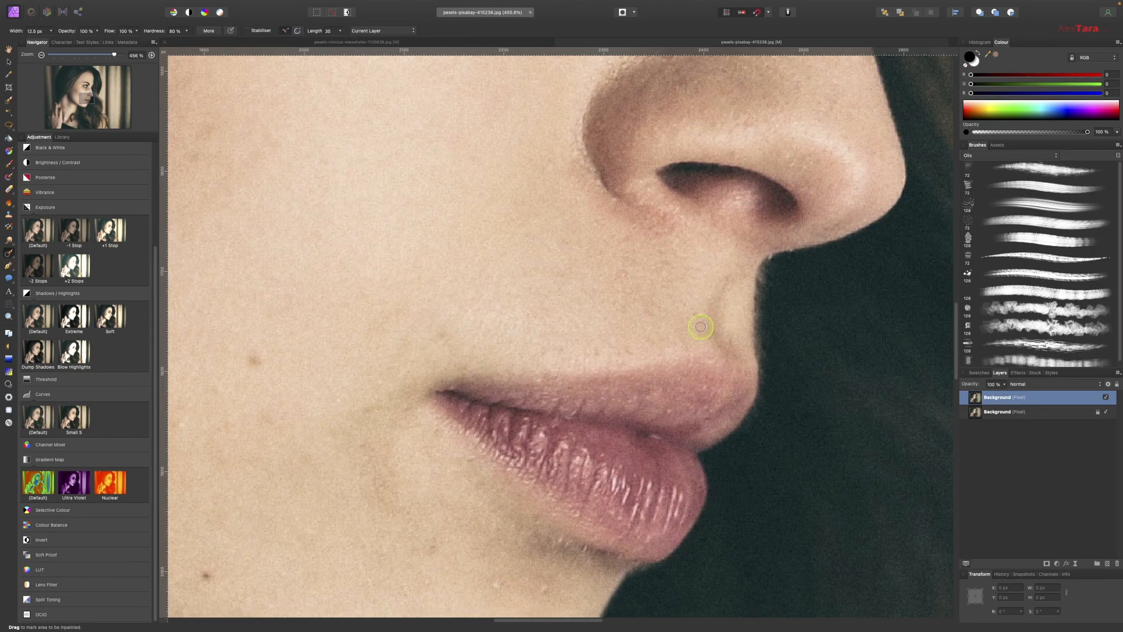
scroll(592, 390, down, 8)
scroll(592, 390, left, 4)
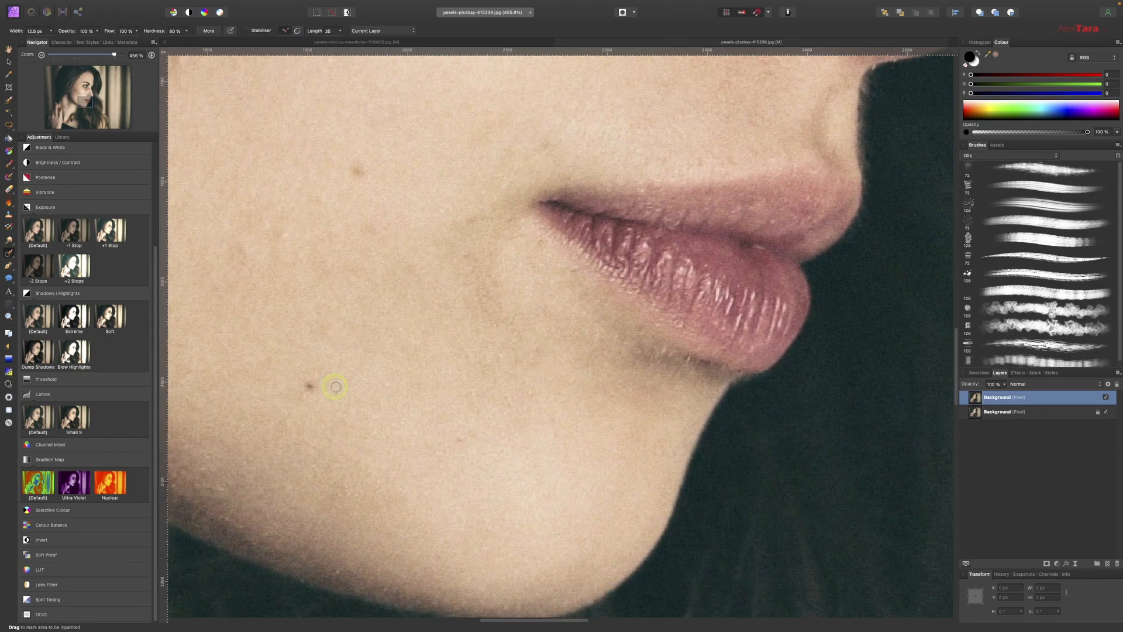
scroll(304, 374, down, 11)
scroll(305, 375, left, 20)
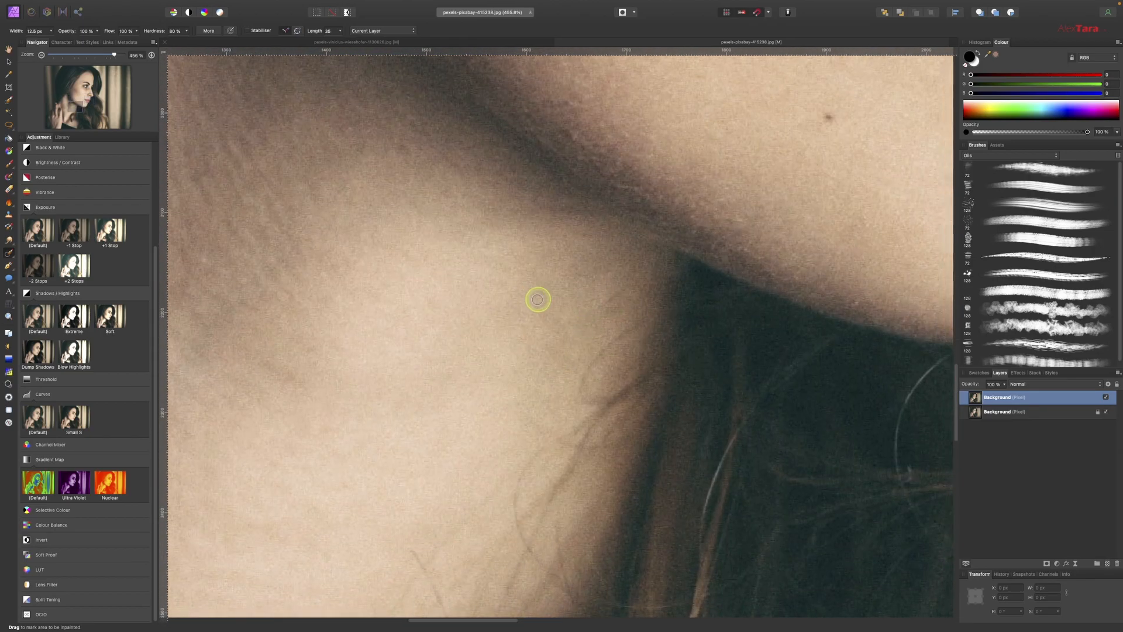
Step: Inpaint the stray hair and light specks on the dark curtain behind the head
scroll(545, 292, left, 20)
scroll(546, 292, up, 20)
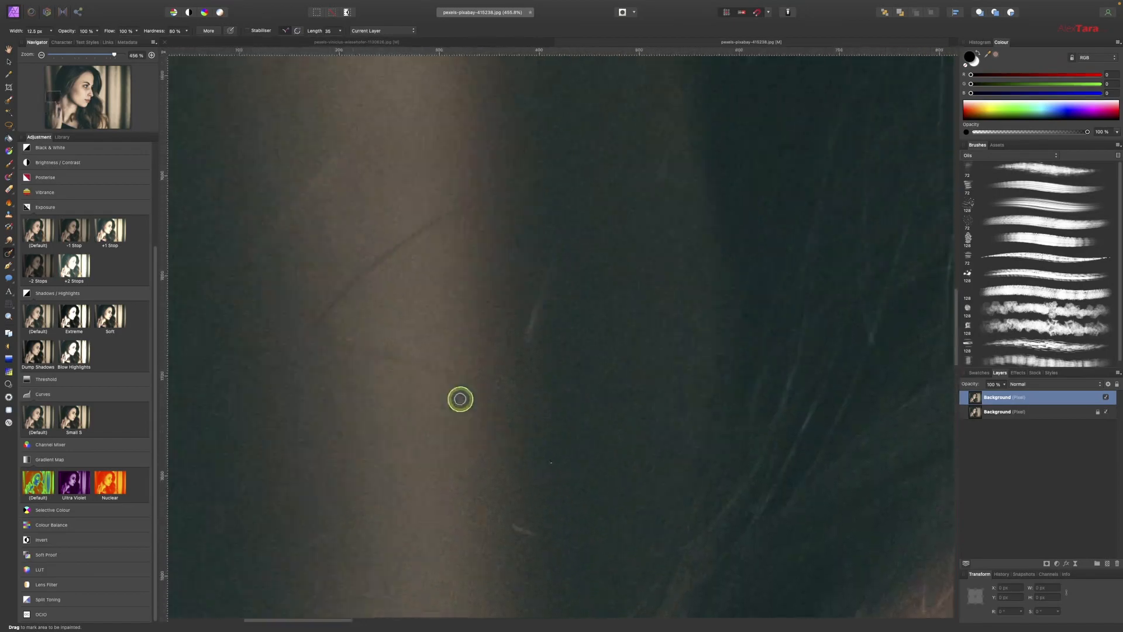
drag(488, 399, 553, 353)
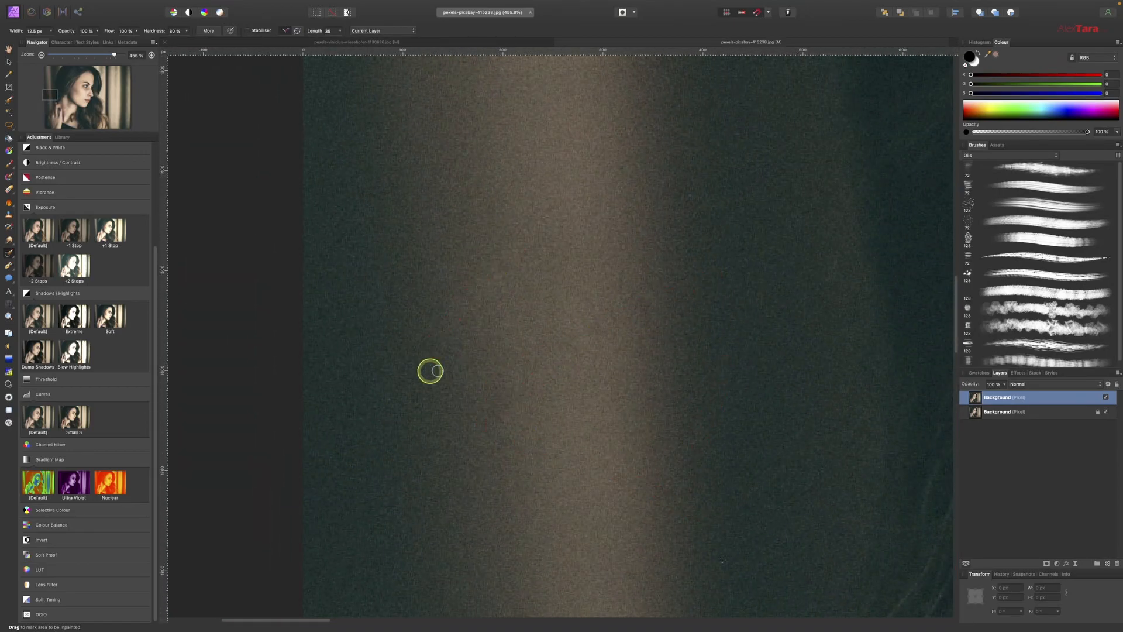
Step: Compare the whole portrait before and after retouching by toggling the visibility of the upper Background layer
scroll(559, 322, down, 15)
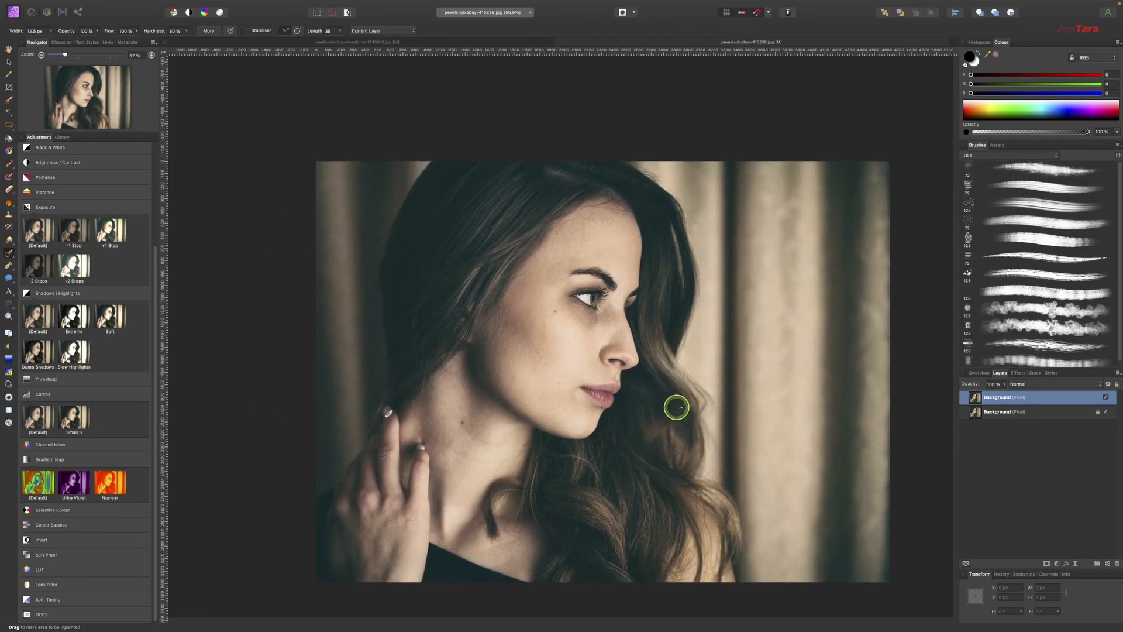
scroll(683, 407, down, 2)
scroll(683, 407, right, 1)
click(1108, 399)
scroll(475, 308, up, 4)
scroll(474, 308, down, 3)
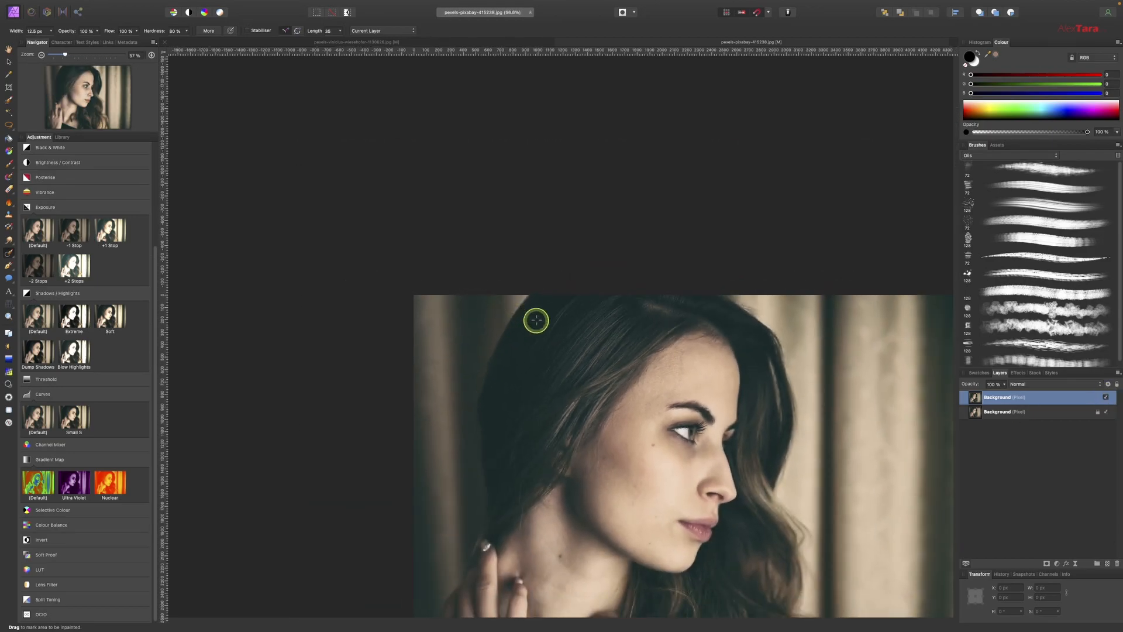
scroll(655, 393, down, 5)
scroll(655, 393, right, 3)
scroll(650, 398, down, 4)
scroll(651, 398, right, 2)
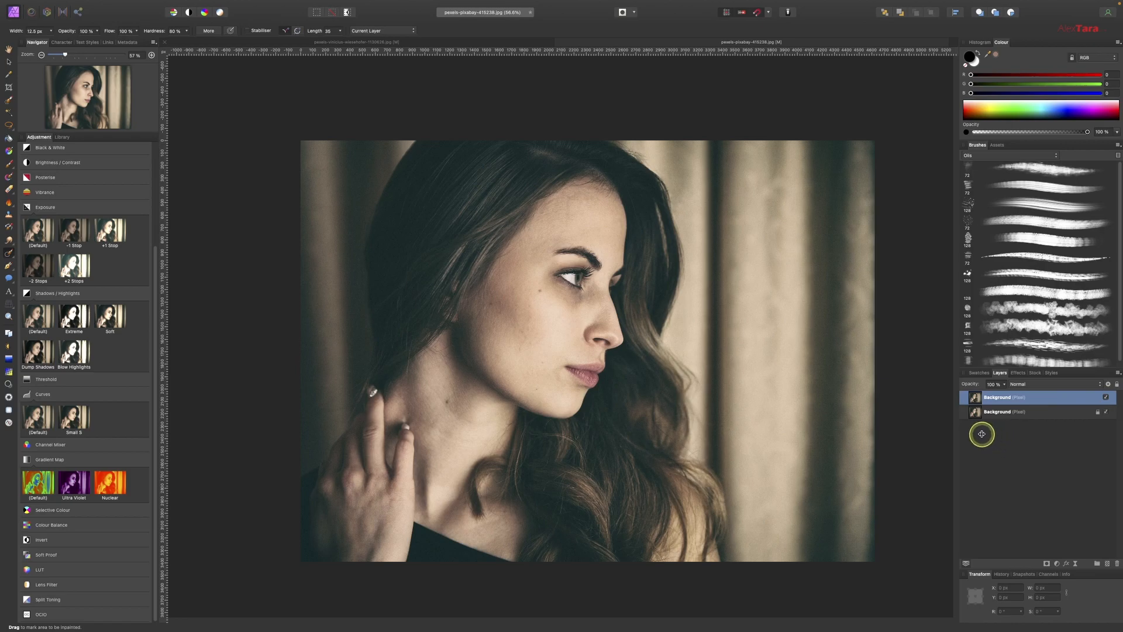
mouse_move(718, 505)
mouse_down()
mouse_move(676, 462)
mouse_move(722, 515)
mouse_up()
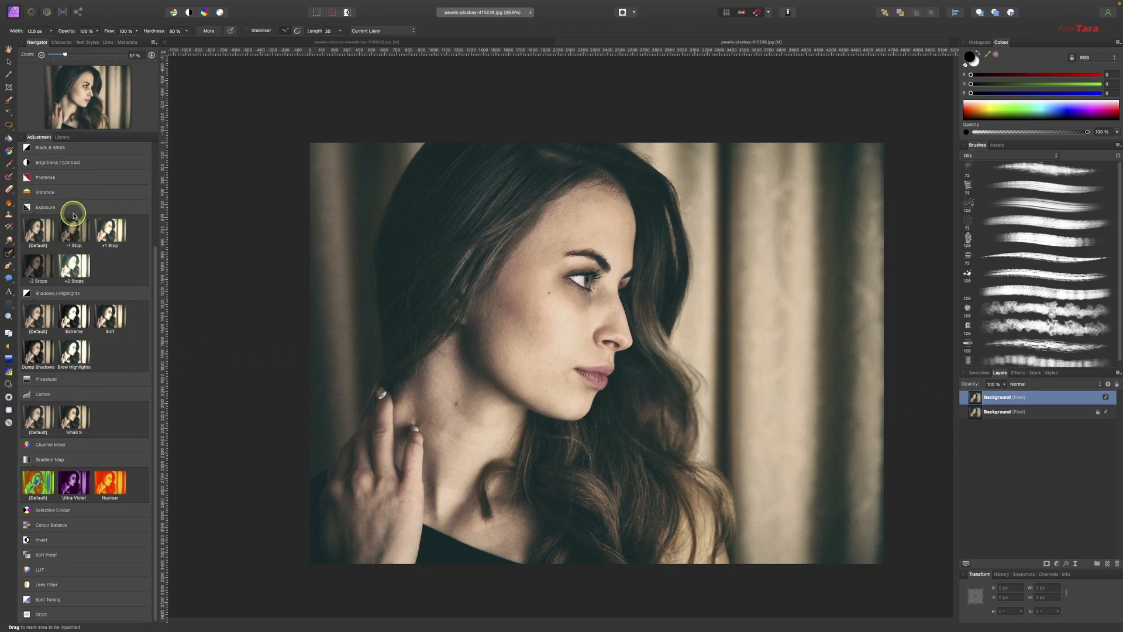
Step: Add a Levels adjustment with the black level at 8% and the white level at 91%
scroll(73, 215, up, 5)
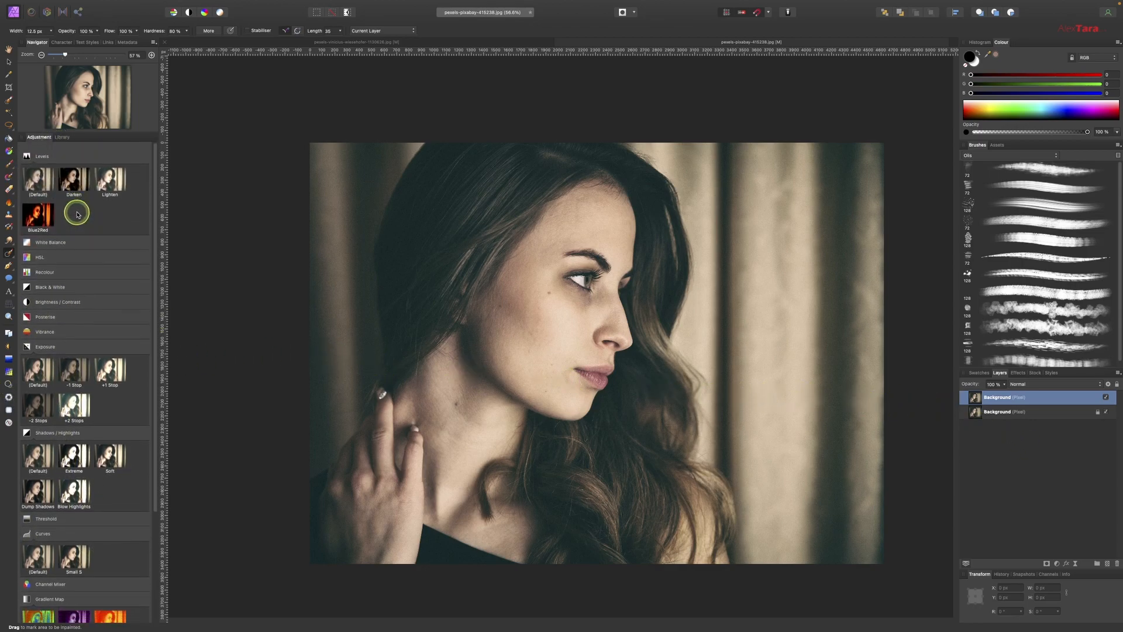
click(38, 172)
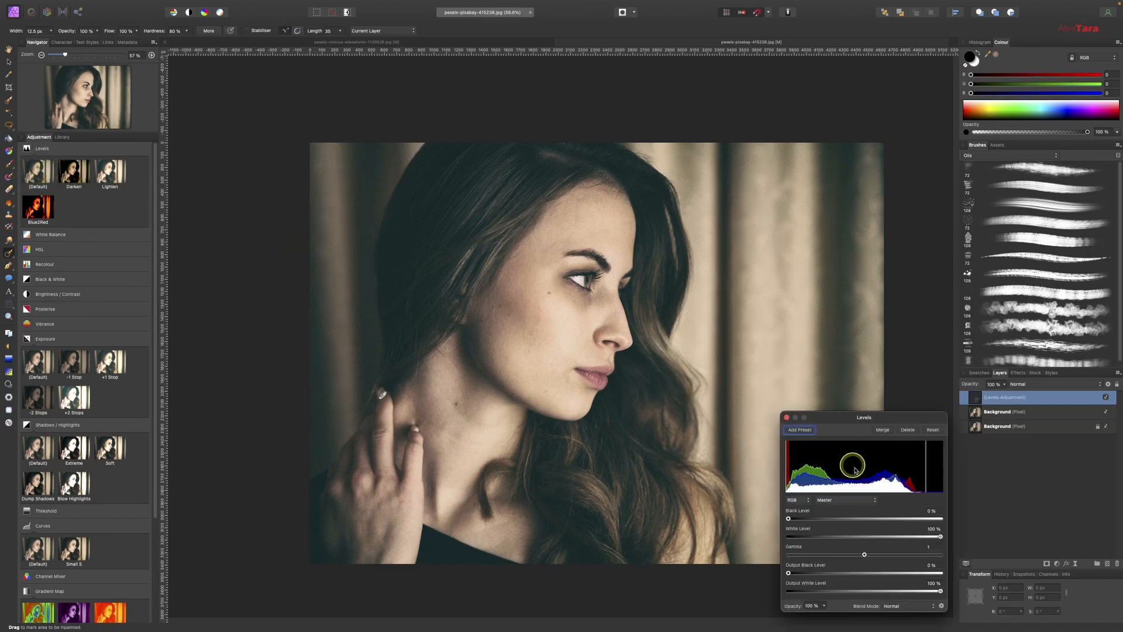
drag(870, 414, 855, 180)
drag(925, 302, 917, 301)
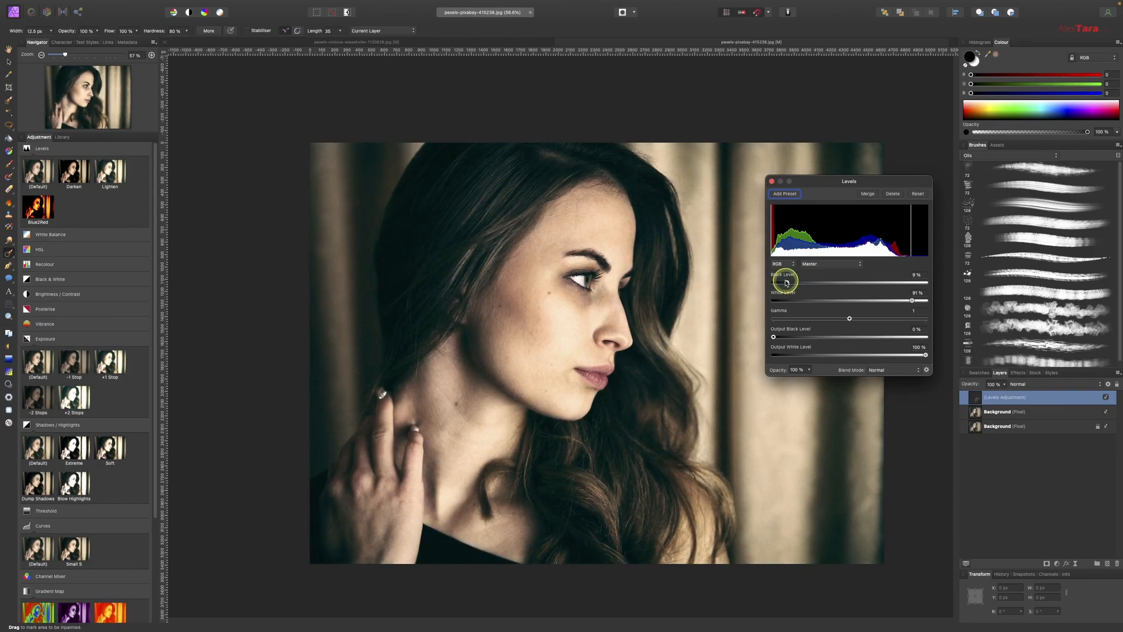
drag(783, 284, 786, 285)
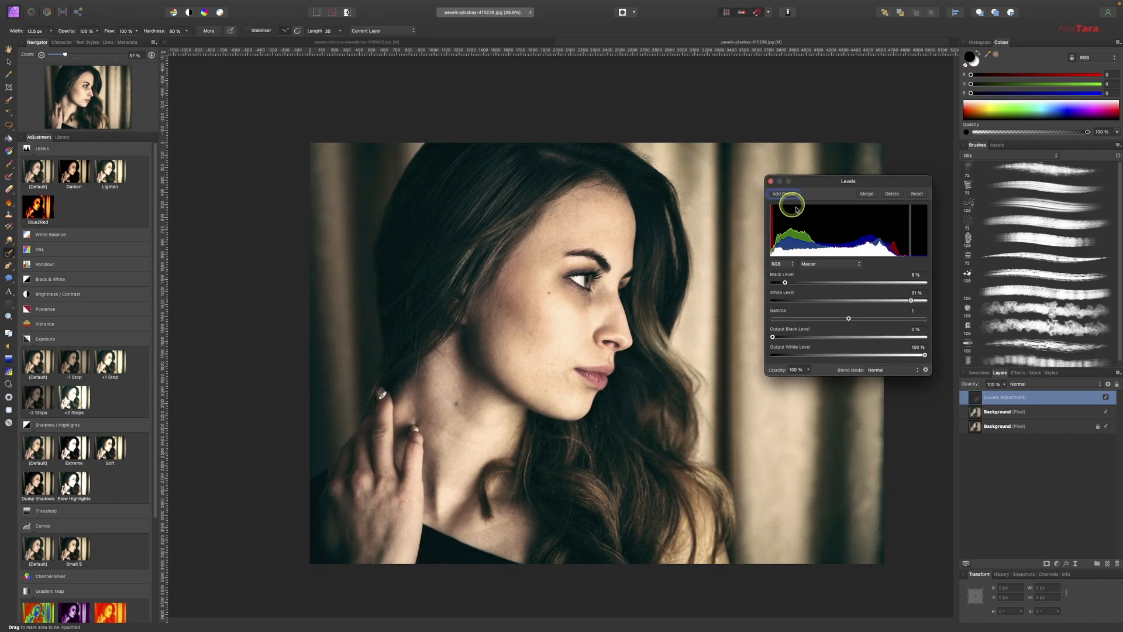
click(769, 181)
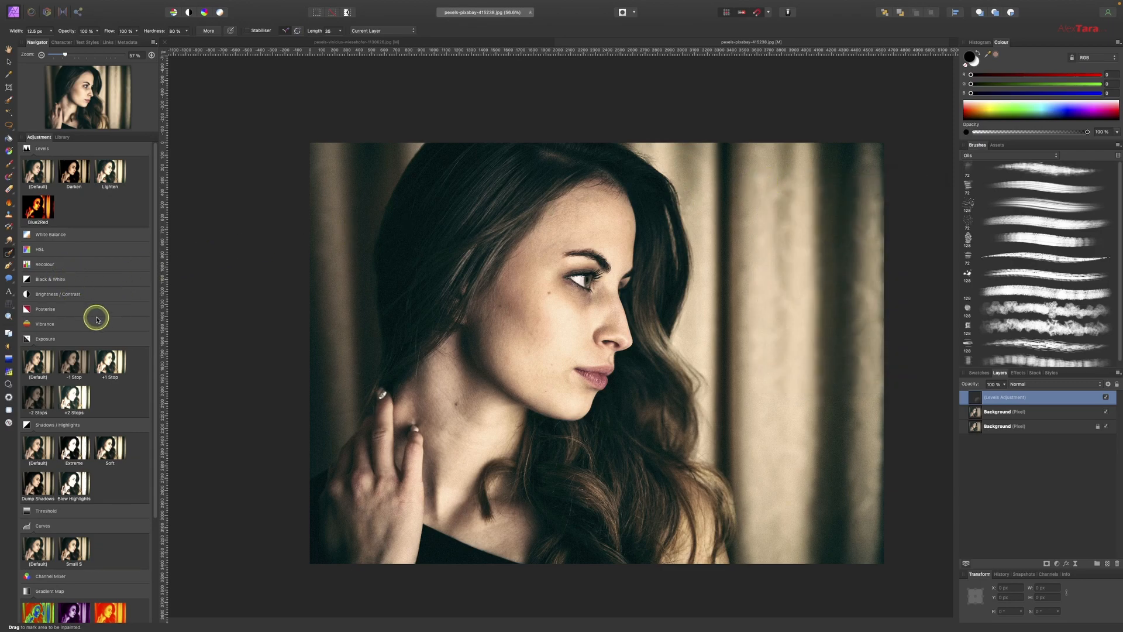
Step: Add a default Black & White adjustment, lower its red value and raise yellow to 141%
click(70, 279)
click(36, 305)
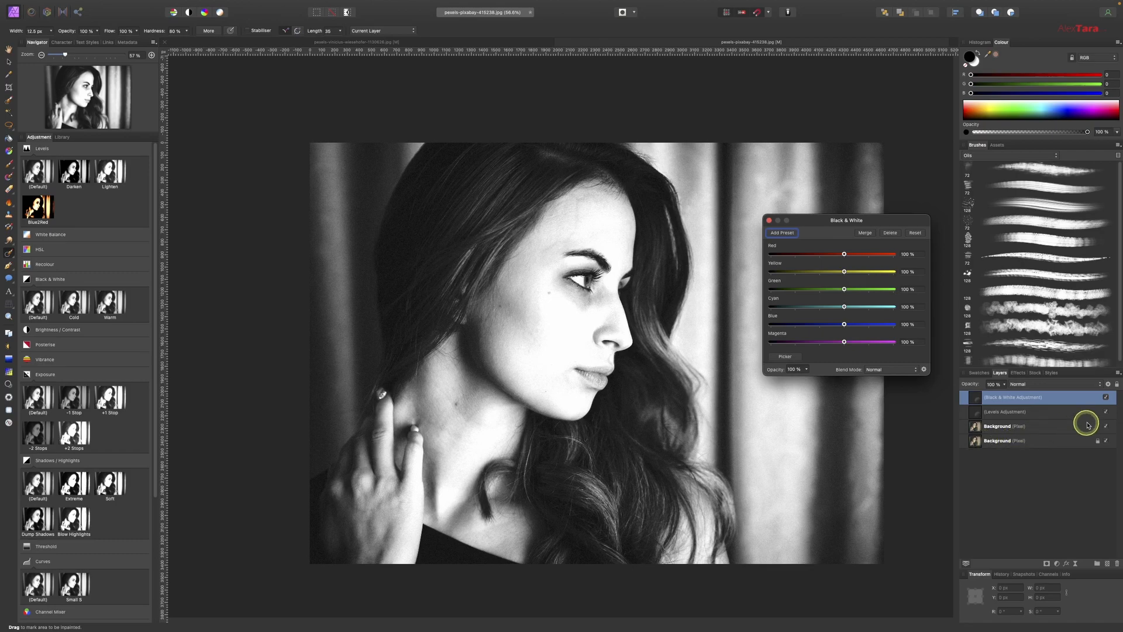
drag(844, 254, 825, 256)
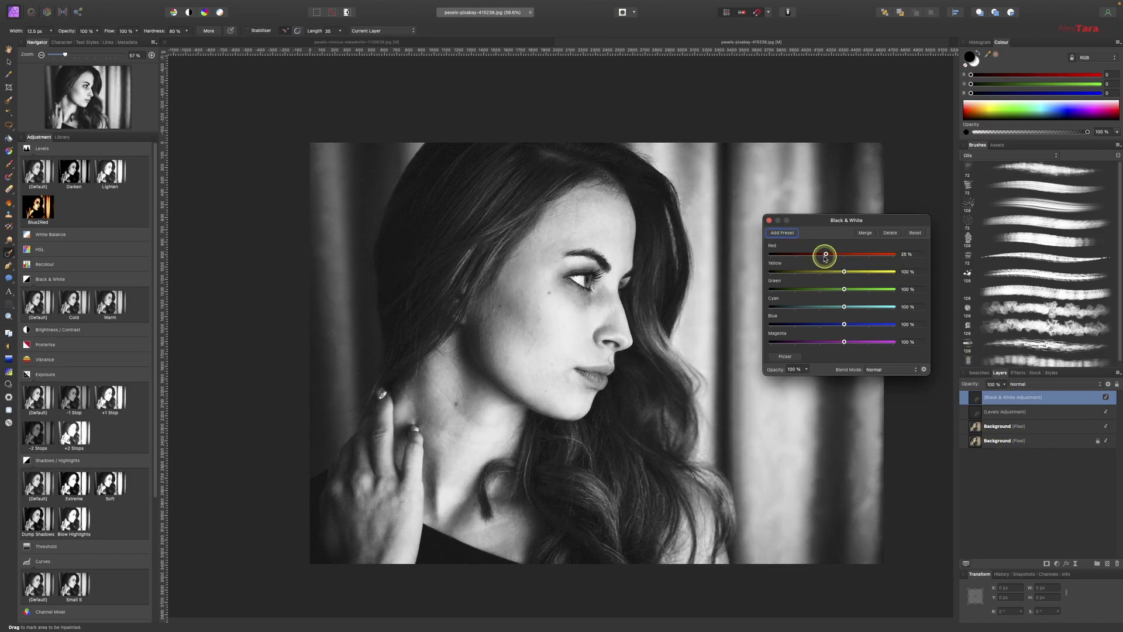
drag(844, 271, 857, 273)
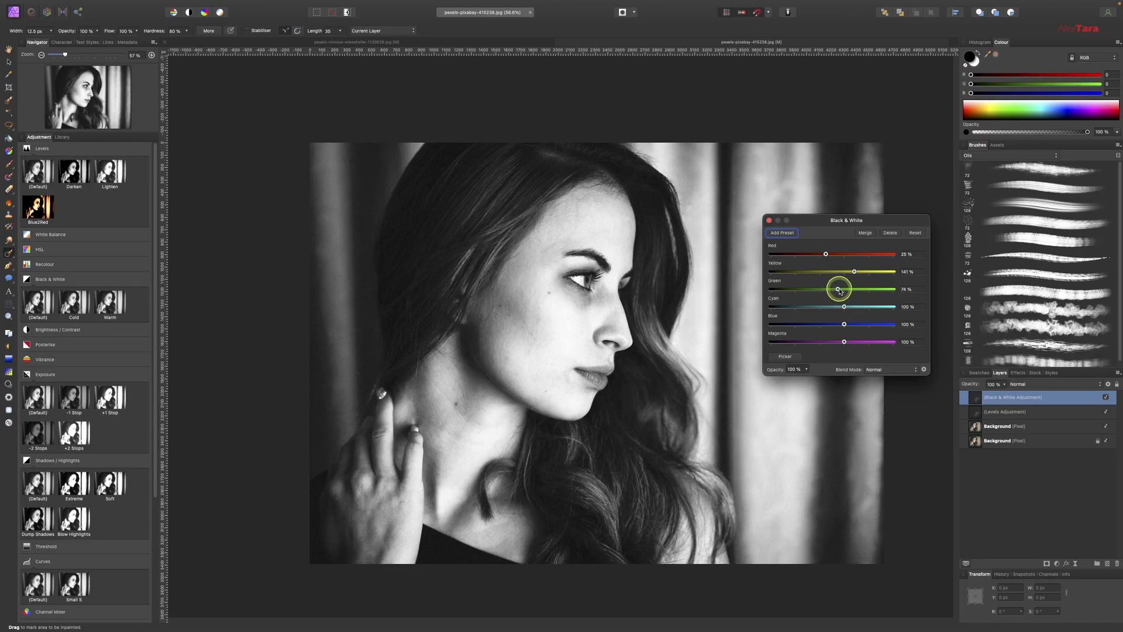
Step: Set the Black & White adjustment to red 21%, green 13%, cyan 35%, blue 45% and magenta 162%
drag(841, 306, 829, 309)
mouse_move(844, 324)
mouse_down()
mouse_move(854, 326)
mouse_move(834, 328)
mouse_up()
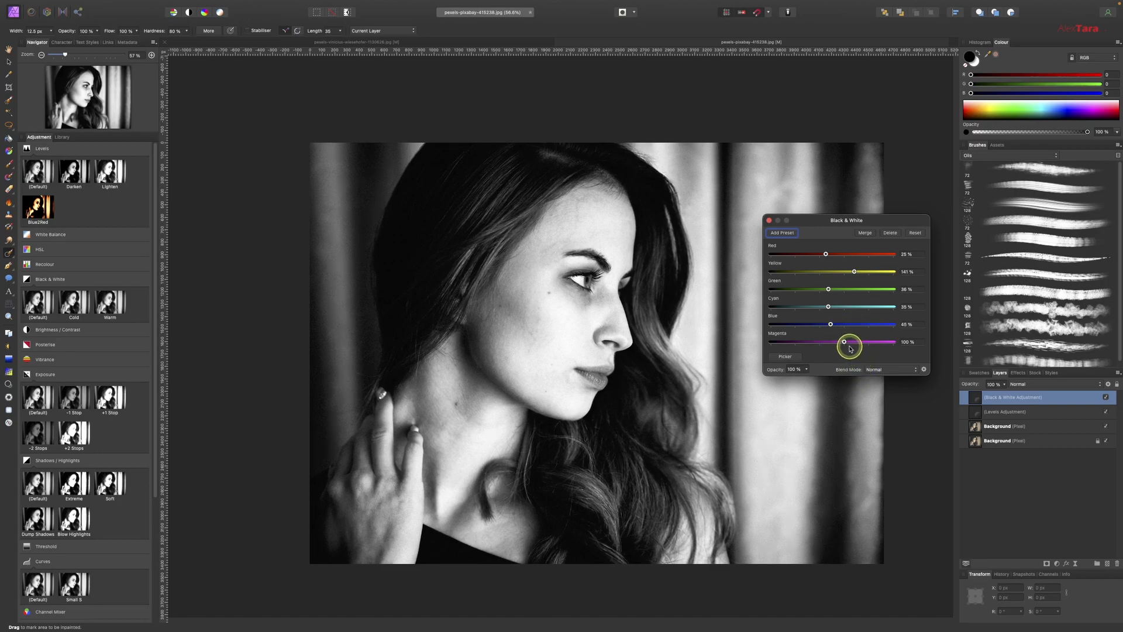
drag(836, 346, 859, 346)
mouse_move(824, 254)
mouse_down()
mouse_move(807, 257)
mouse_move(838, 257)
mouse_move(825, 258)
mouse_up()
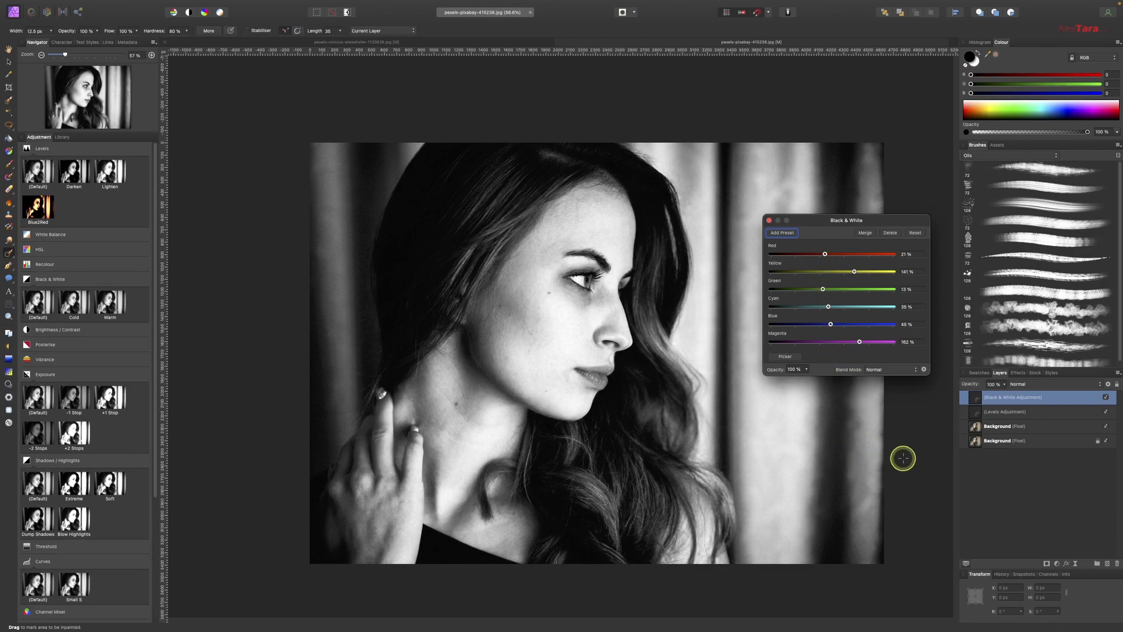
drag(765, 222, 765, 222)
click(769, 221)
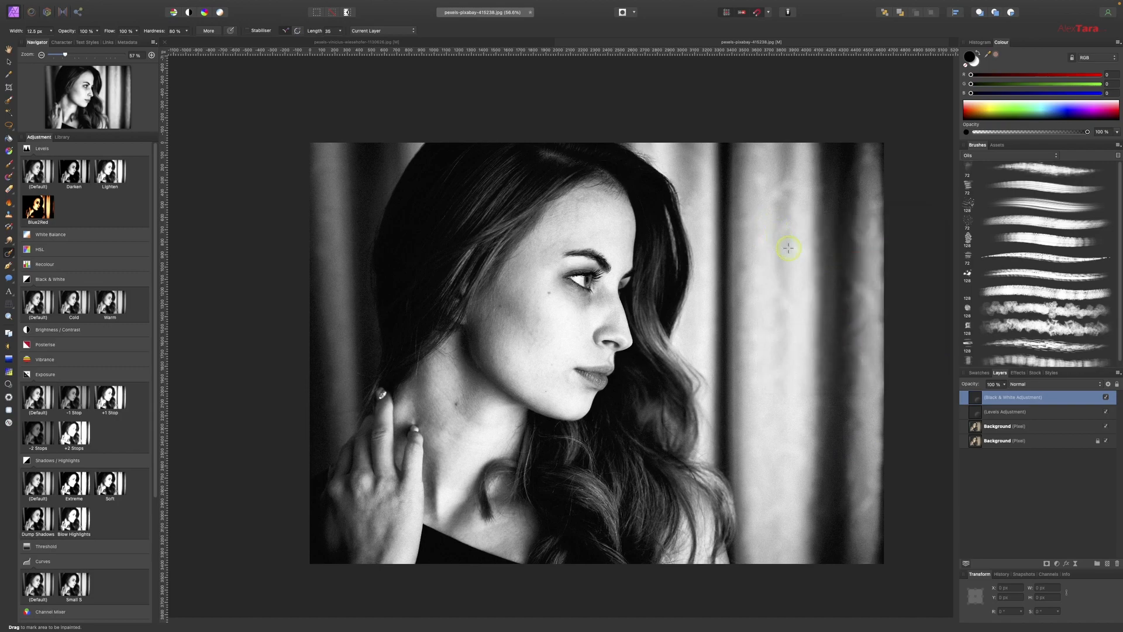
Step: Set up the Dodge Brush on the upper Background layer with the Shadows tonal range, 41% hardness and an enlarged brush
click(999, 429)
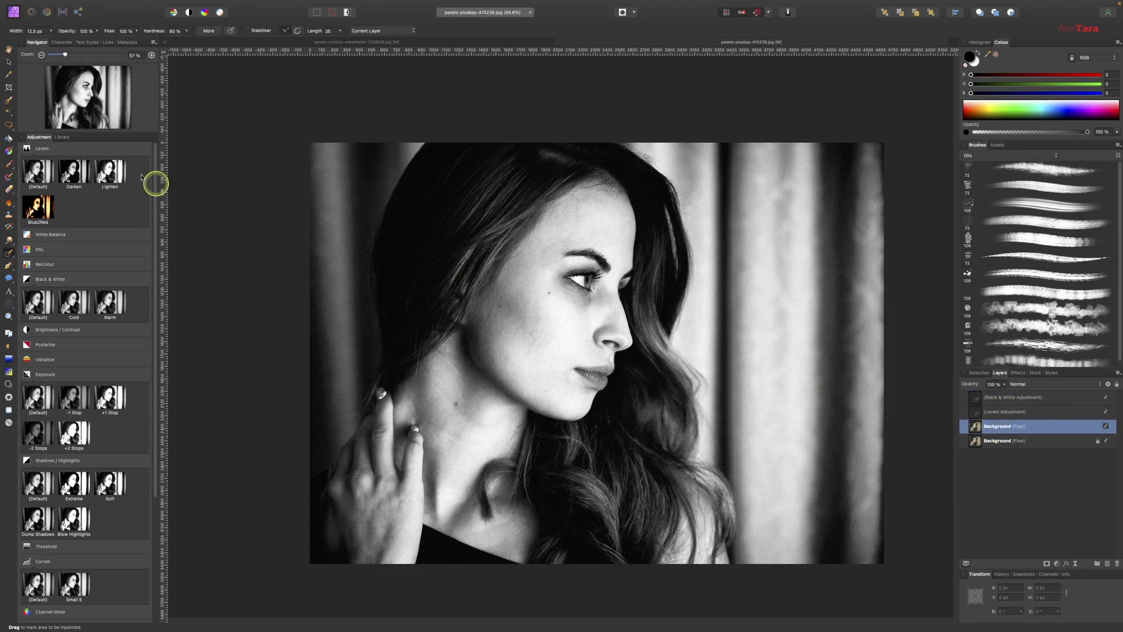
click(10, 204)
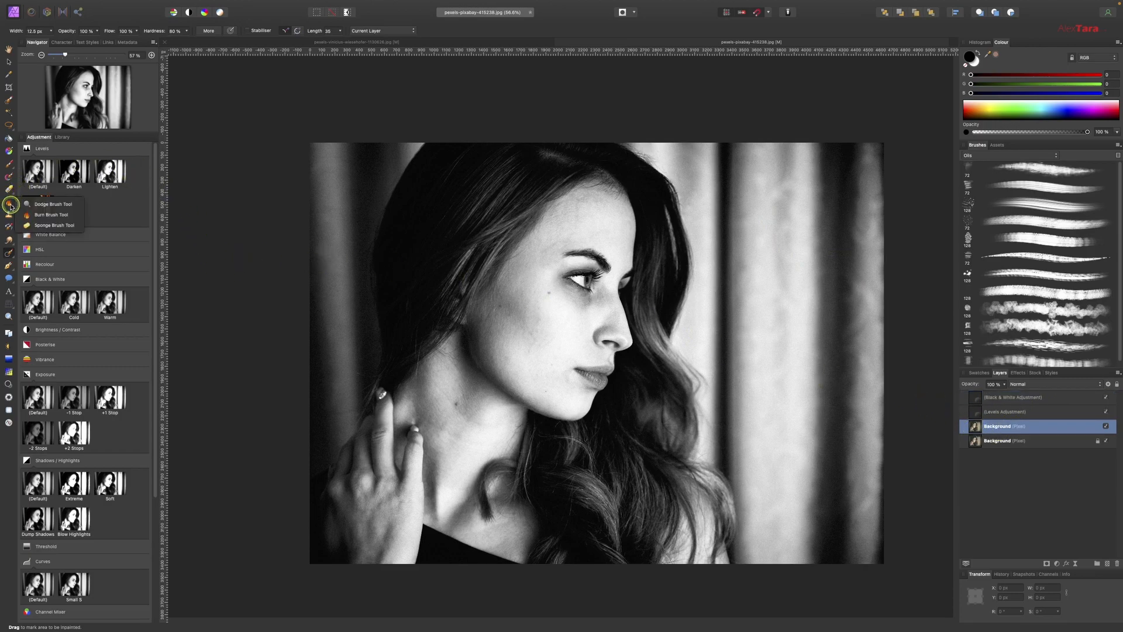
click(50, 204)
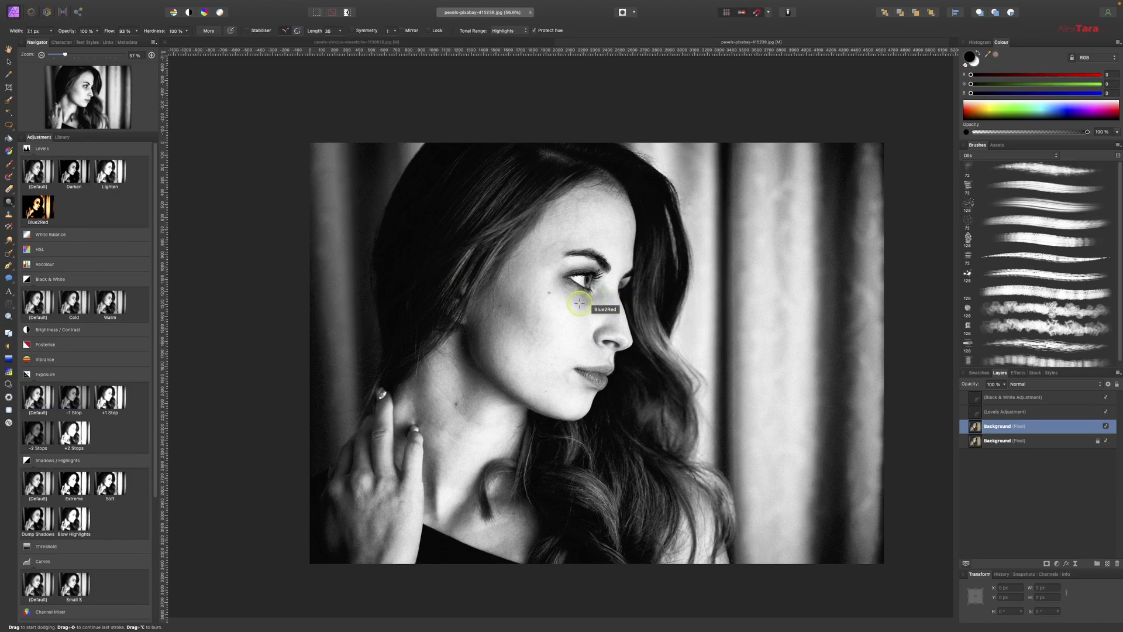
scroll(591, 296, up, 8)
key(bracketright)
key(bracketright)
key(bracketright)
key(bracketright)
key(bracketright)
key(bracketright)
key(bracketright)
key(bracketright)
key(bracketright)
key(bracketright)
key(bracketright)
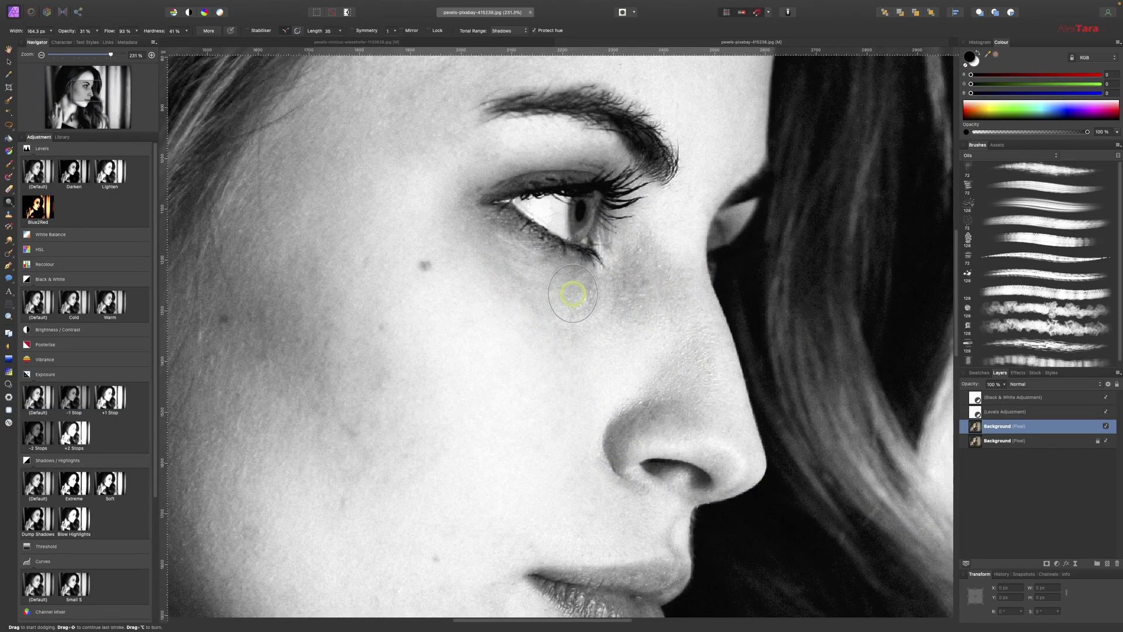
Step: Lighten the dark shadows beneath the eye and beside the nose with the Dodge Brush
key(bracketleft)
key(bracketleft)
key(bracketleft)
key(bracketleft)
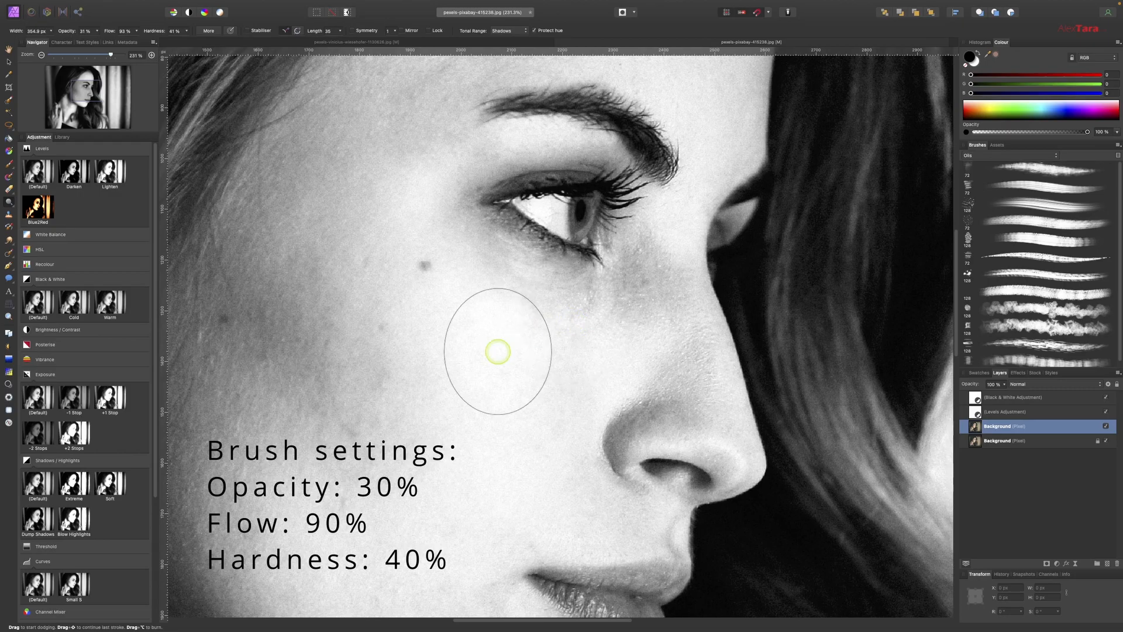
Step: Dodge the remaining dark patches on the cheek with the 304.9 px brush, checking the result on the whole portrait
scroll(476, 390, down, 10)
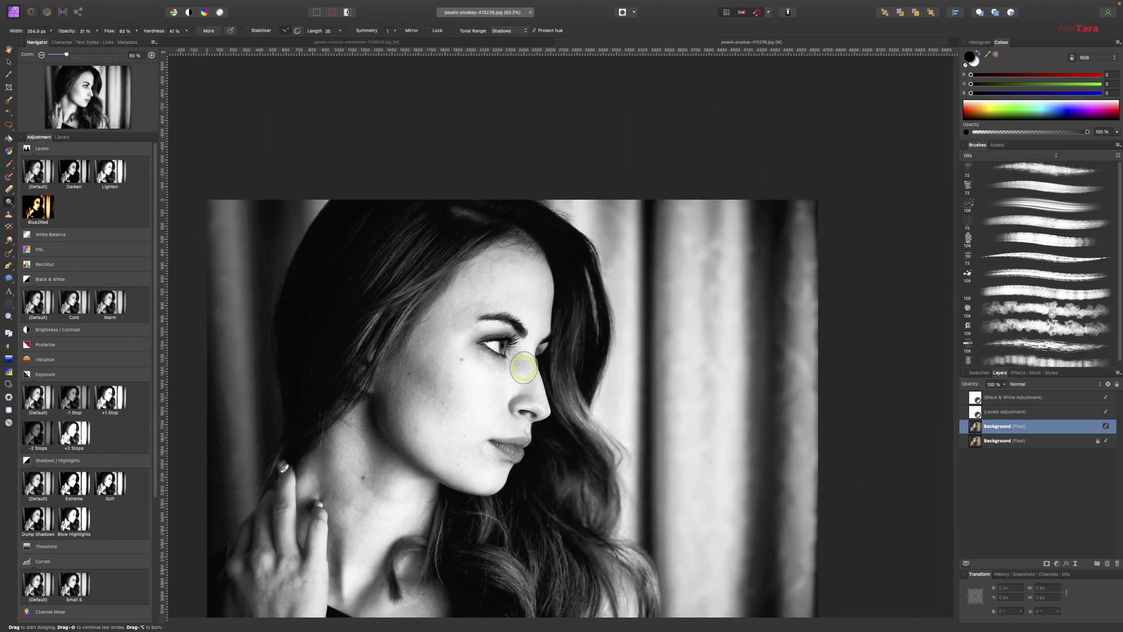
scroll(523, 367, up, 4)
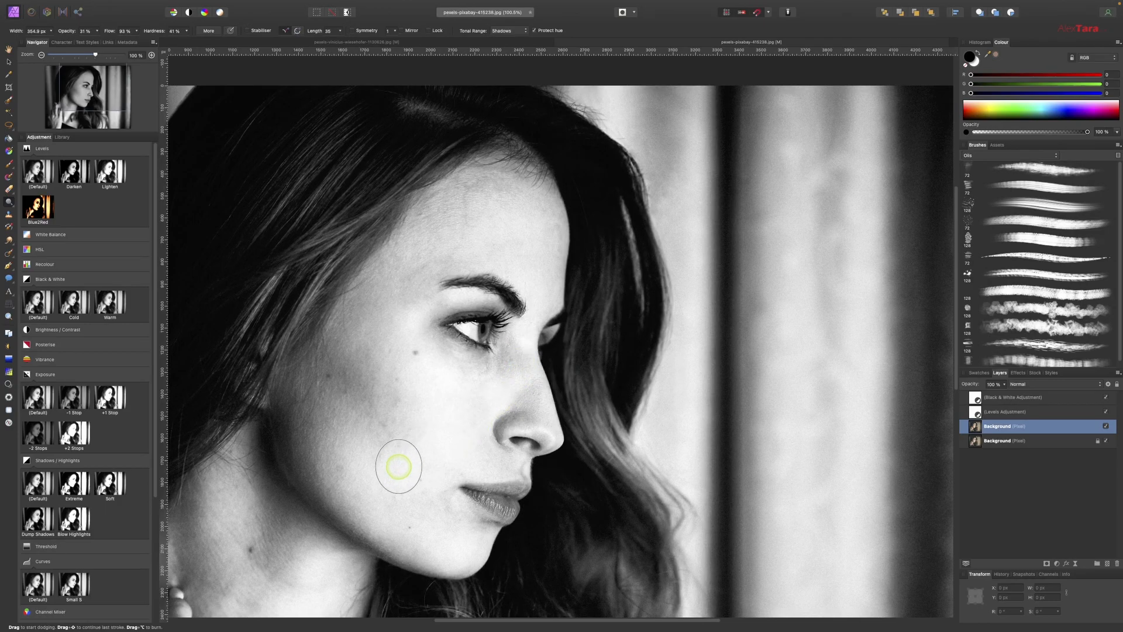
scroll(400, 464, down, 6)
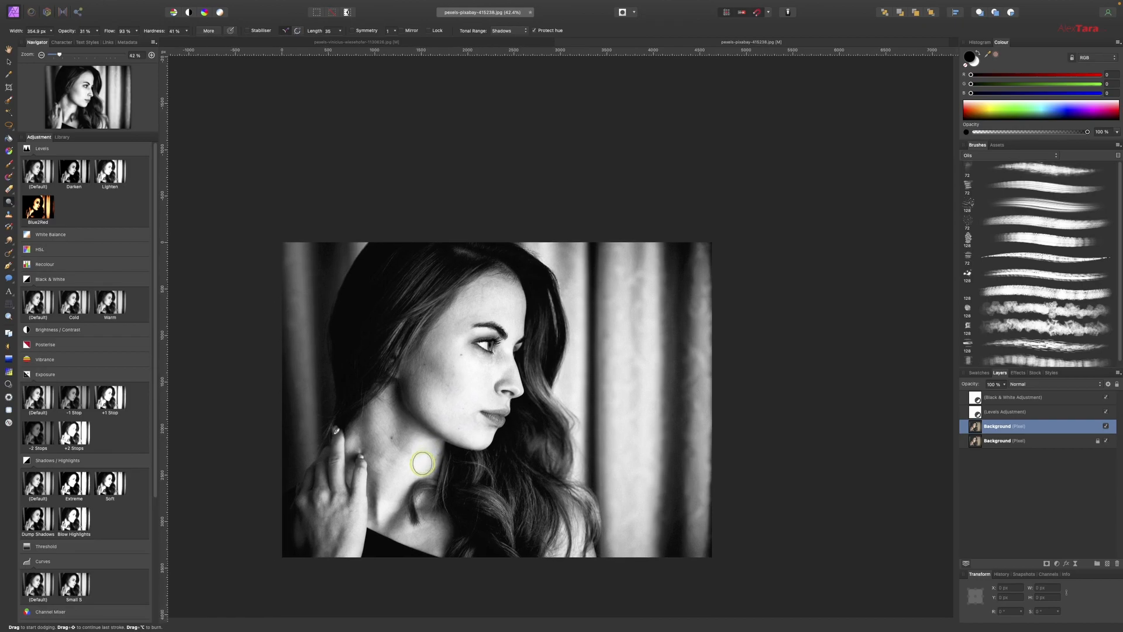
scroll(422, 463, right, 2)
scroll(424, 462, down, 2)
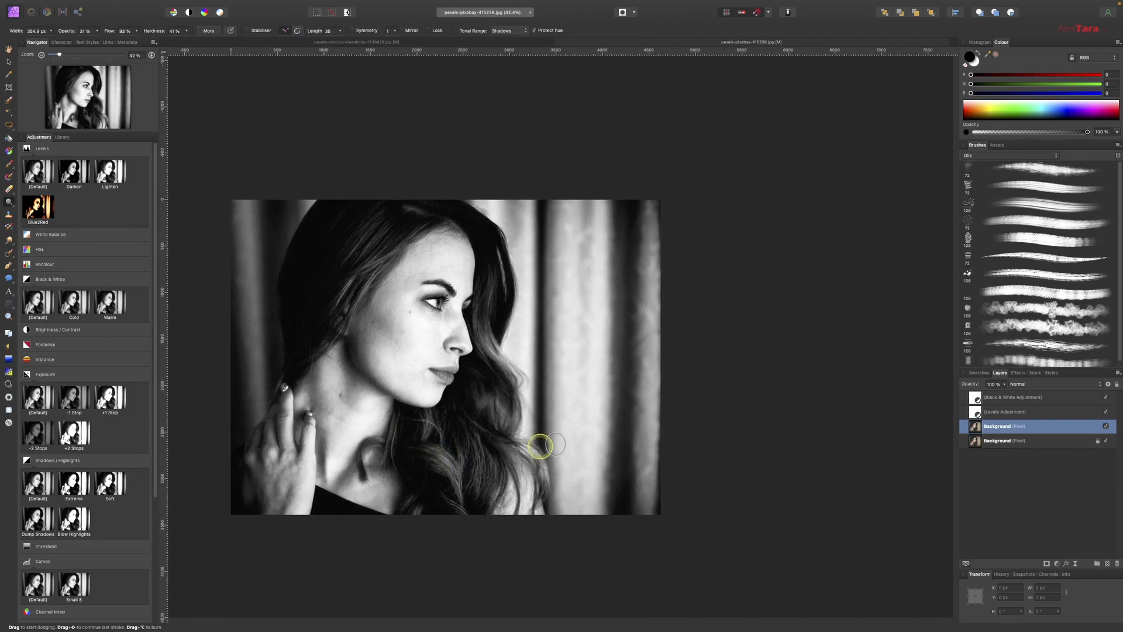